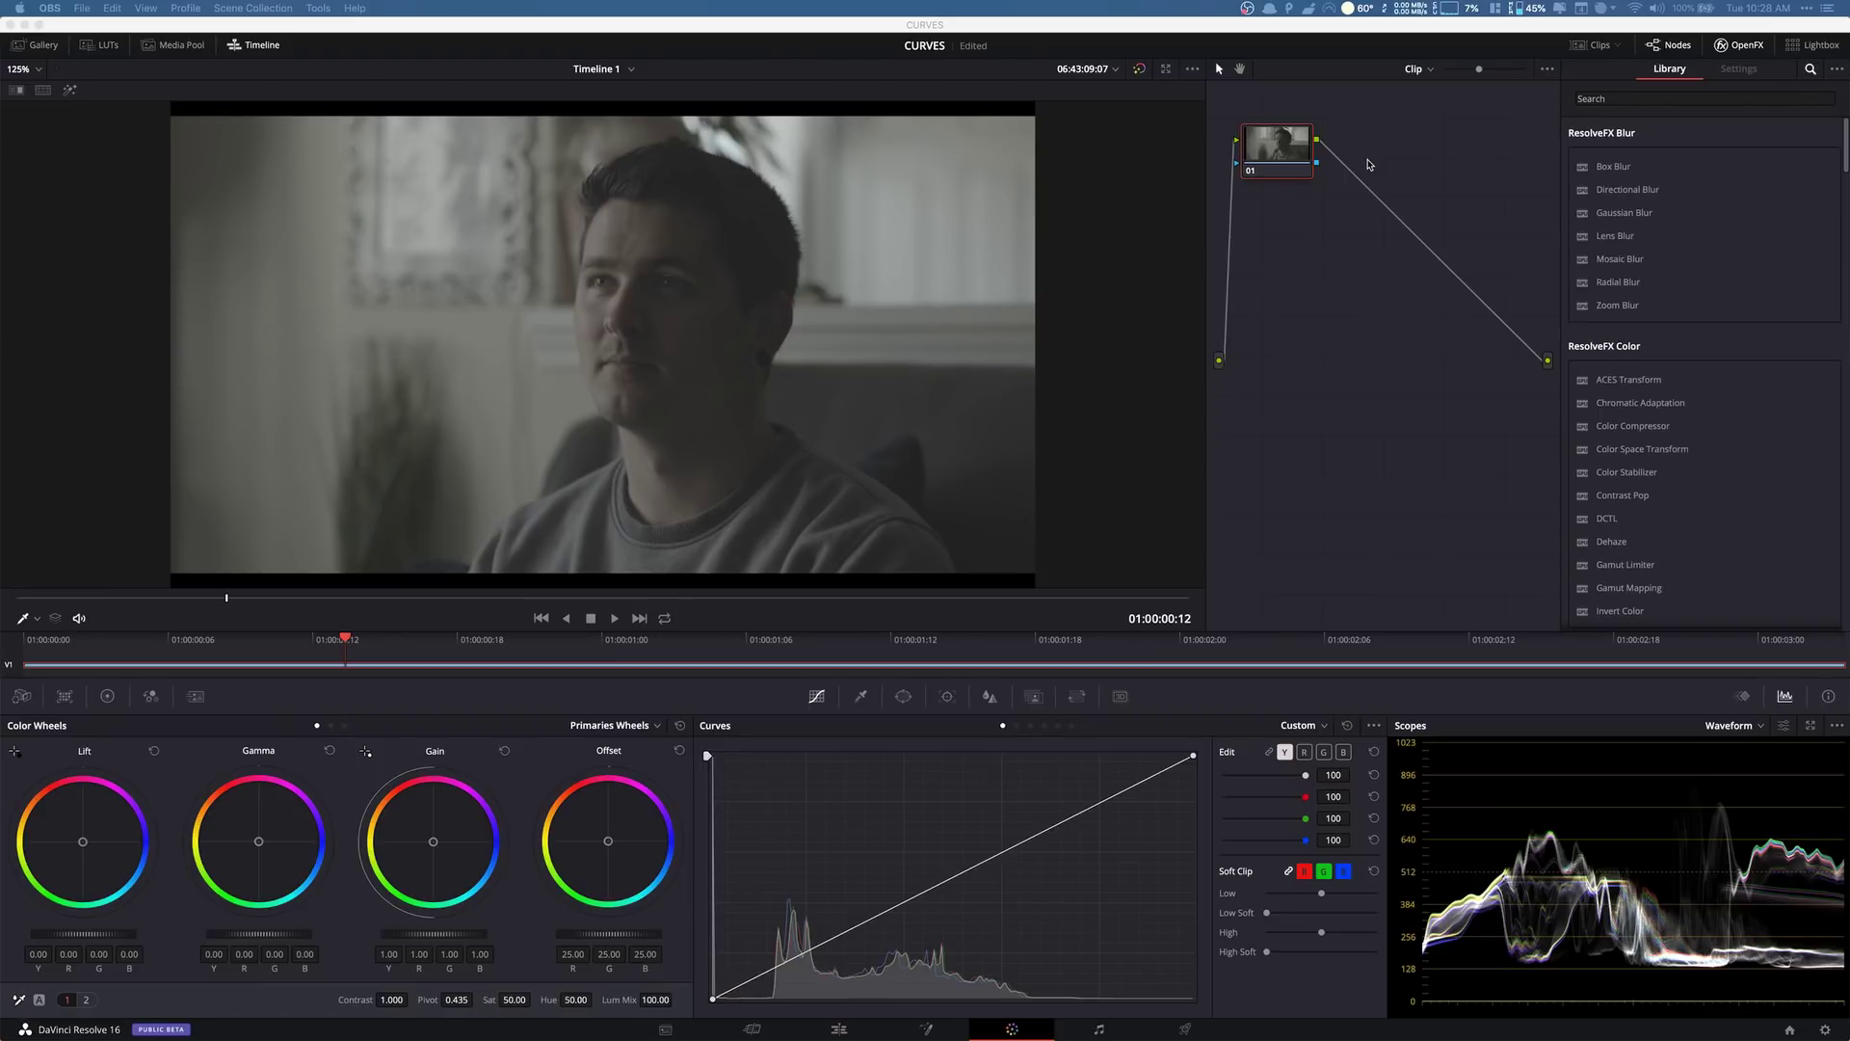
- Add serial node 02 with a Color Space Transform whose input is Canon Cinema Gamut / Canon Log 3
left_click(1352, 212)
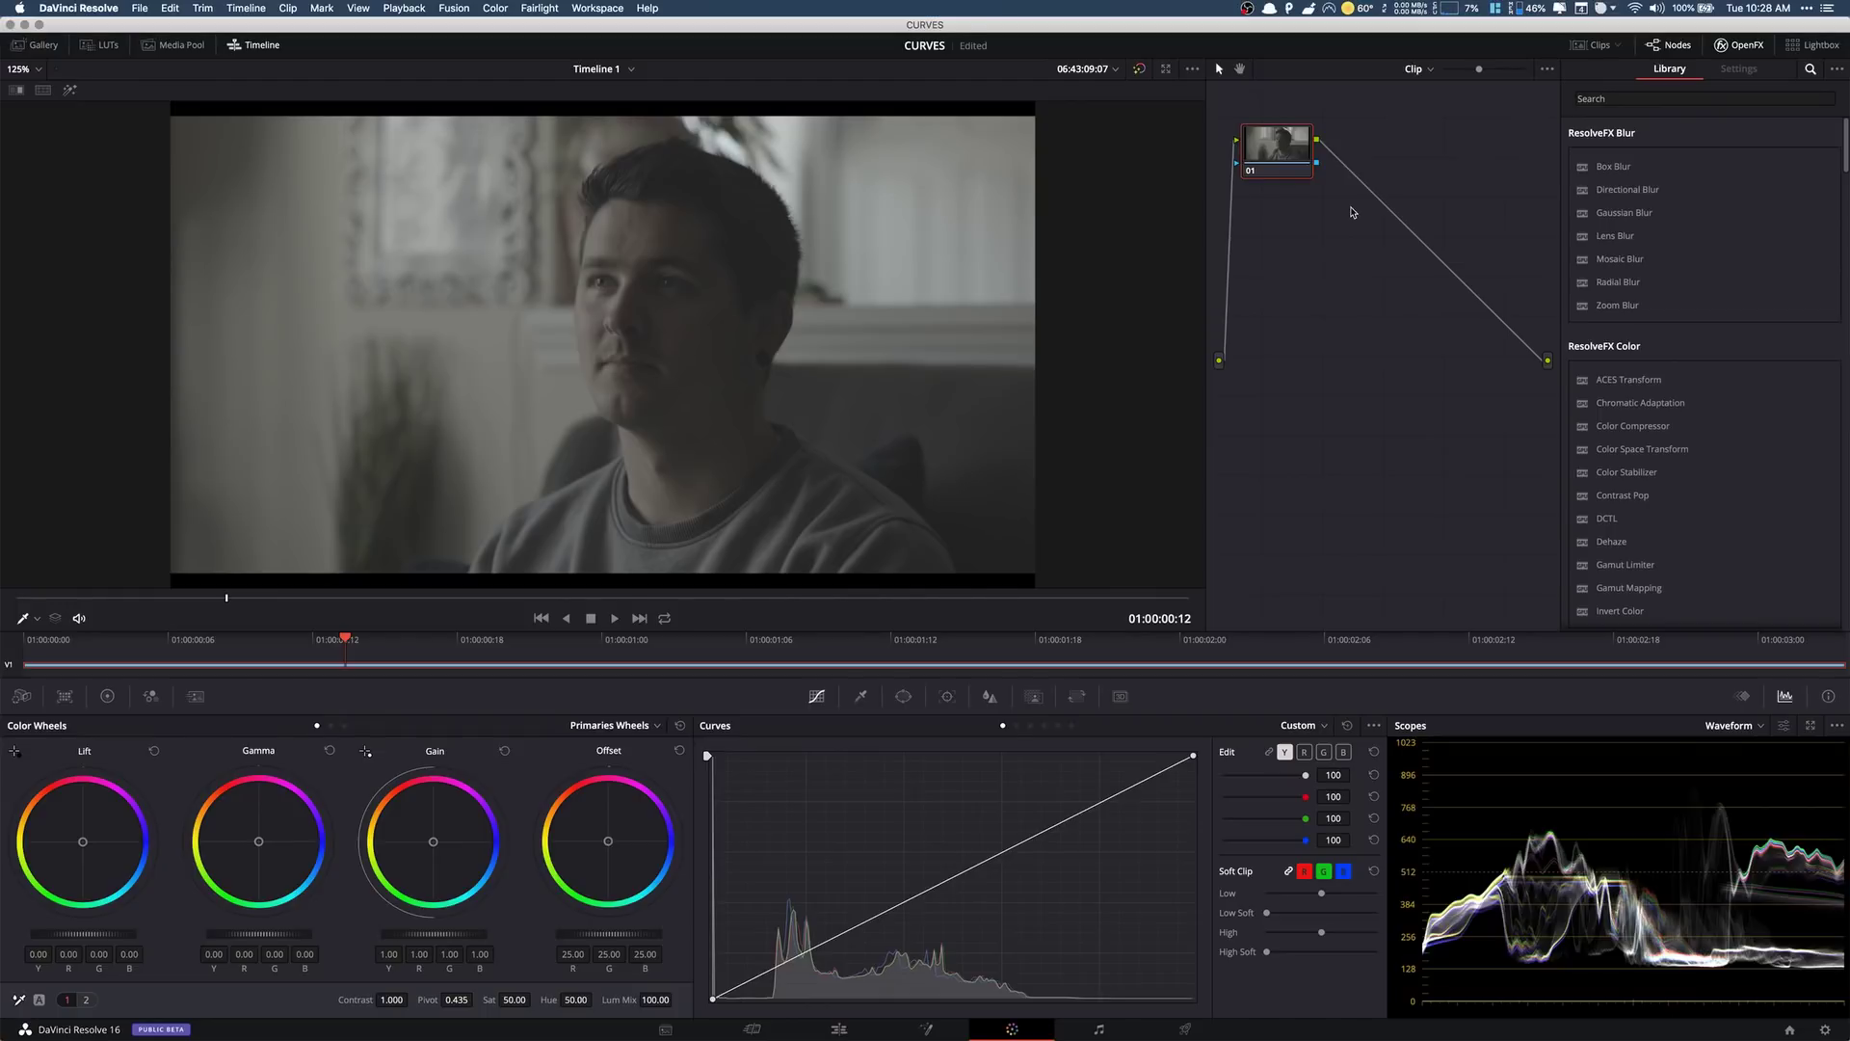
key("alt+s")
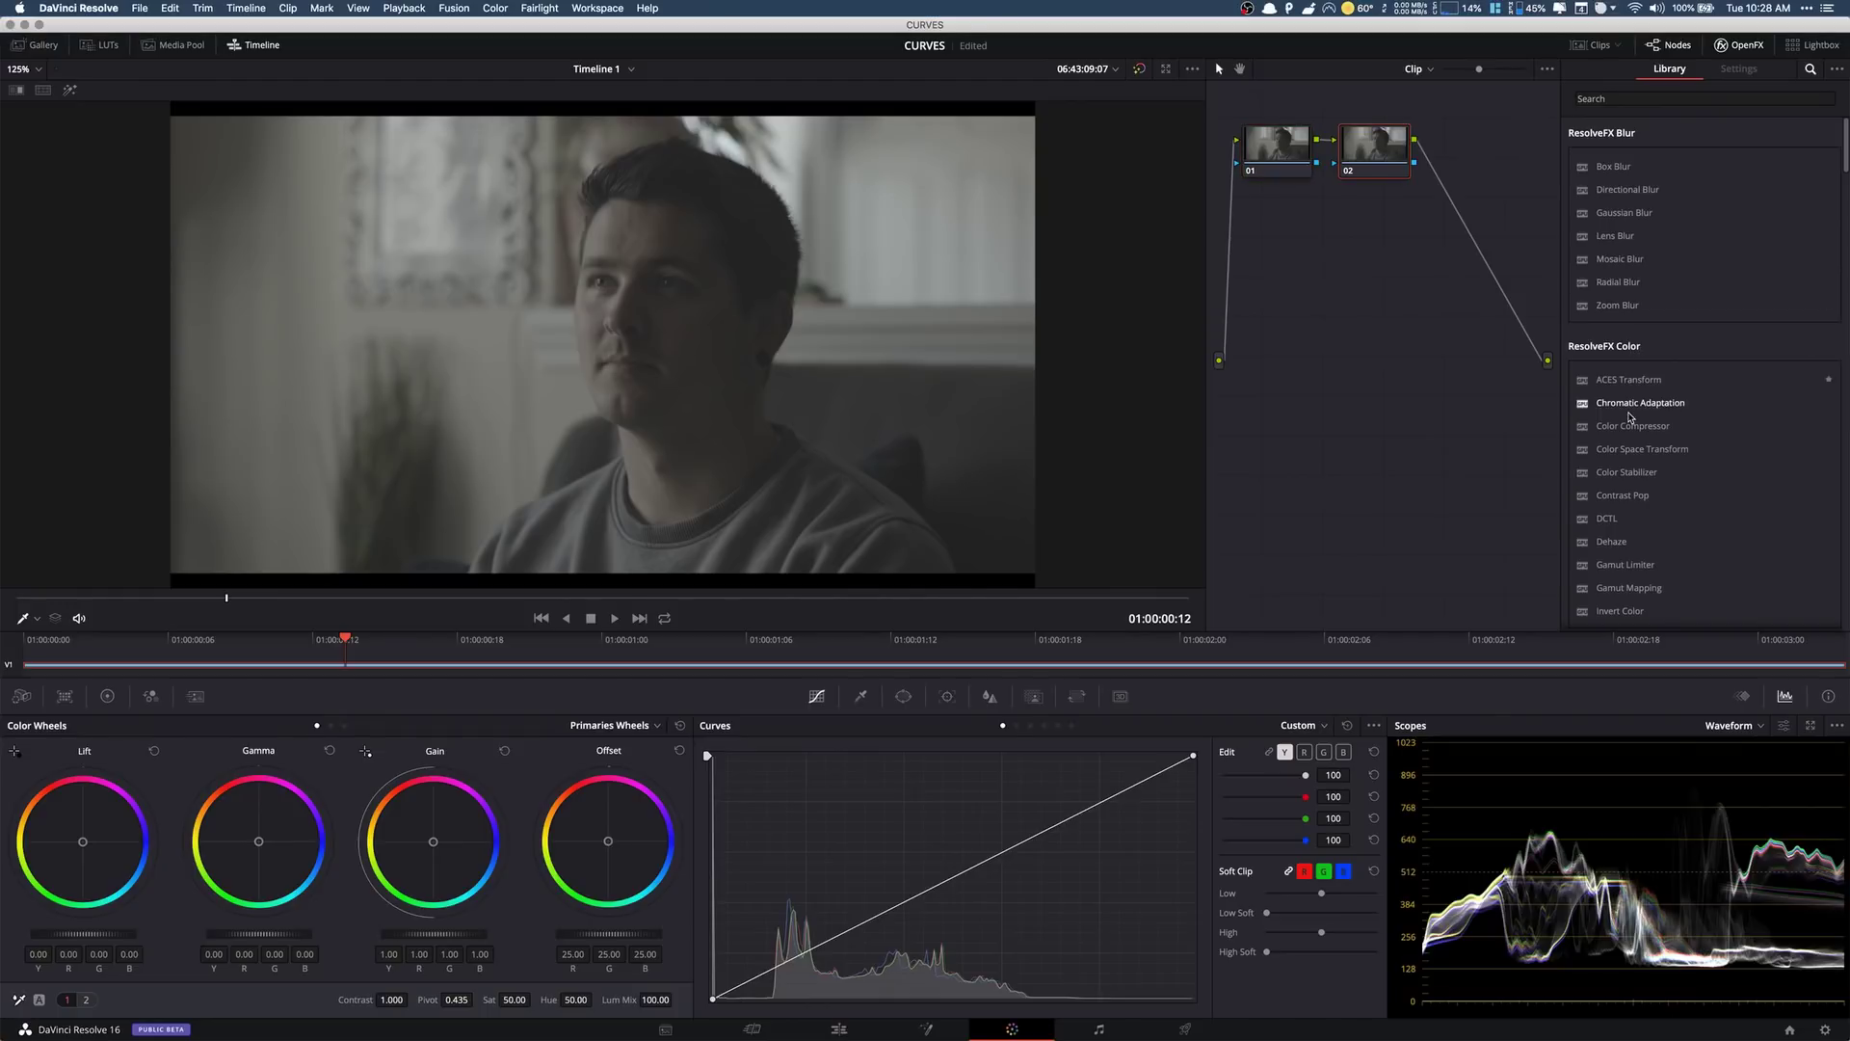
left_click_drag(1638, 449, 1358, 144)
left_click(1729, 183)
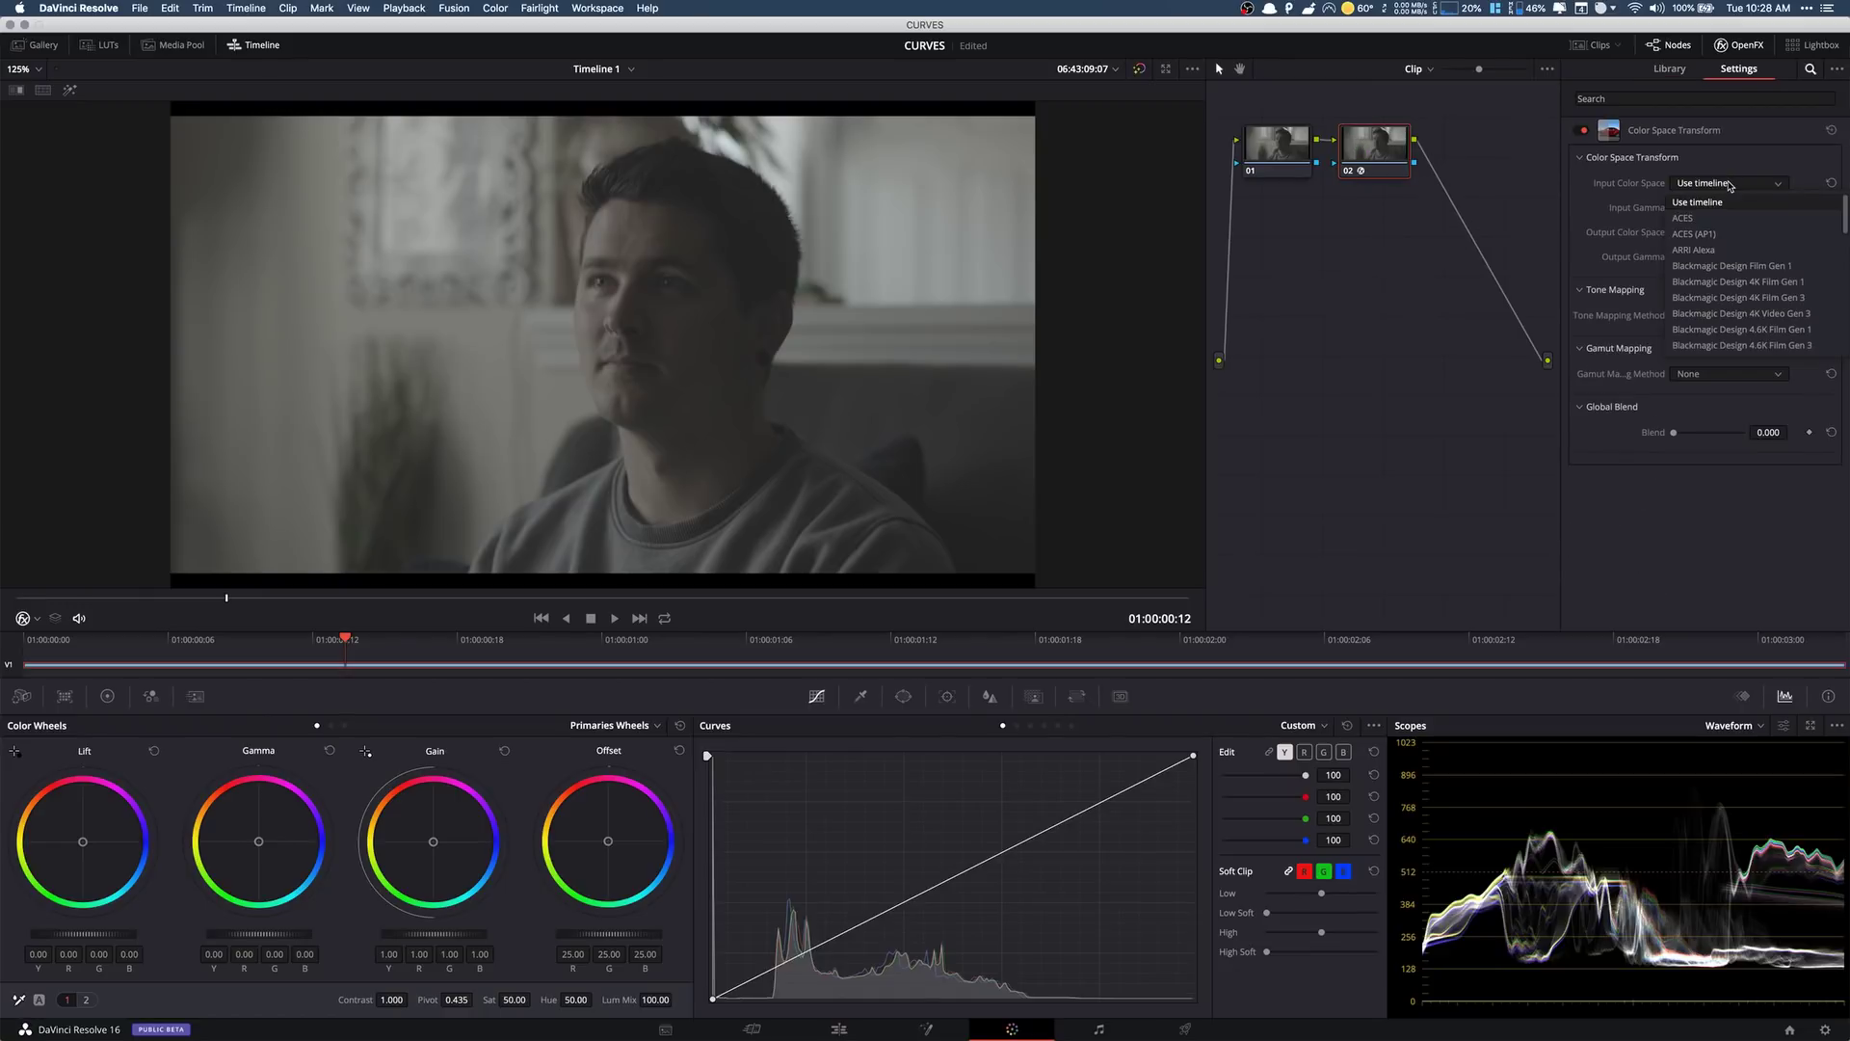
scroll(1698, 289, "down", 5)
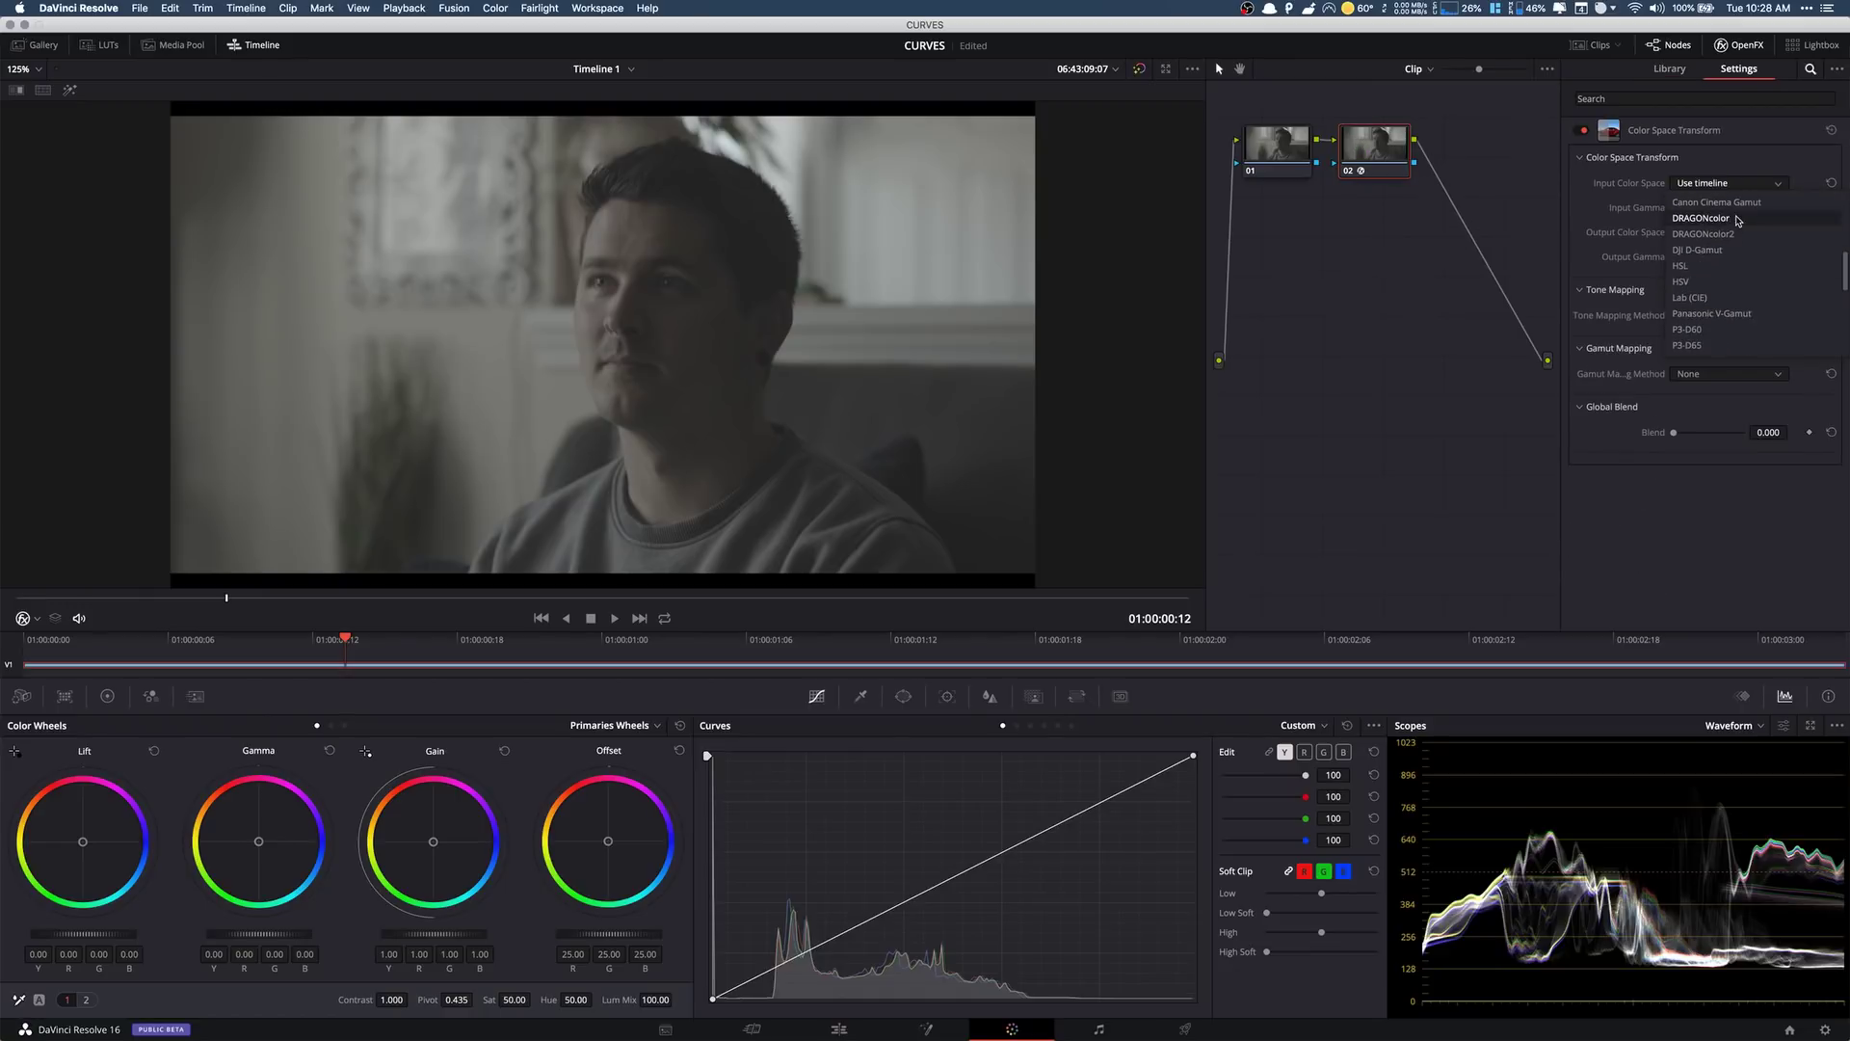
left_click(1713, 203)
left_click(1724, 208)
scroll(1723, 241, "down", 5)
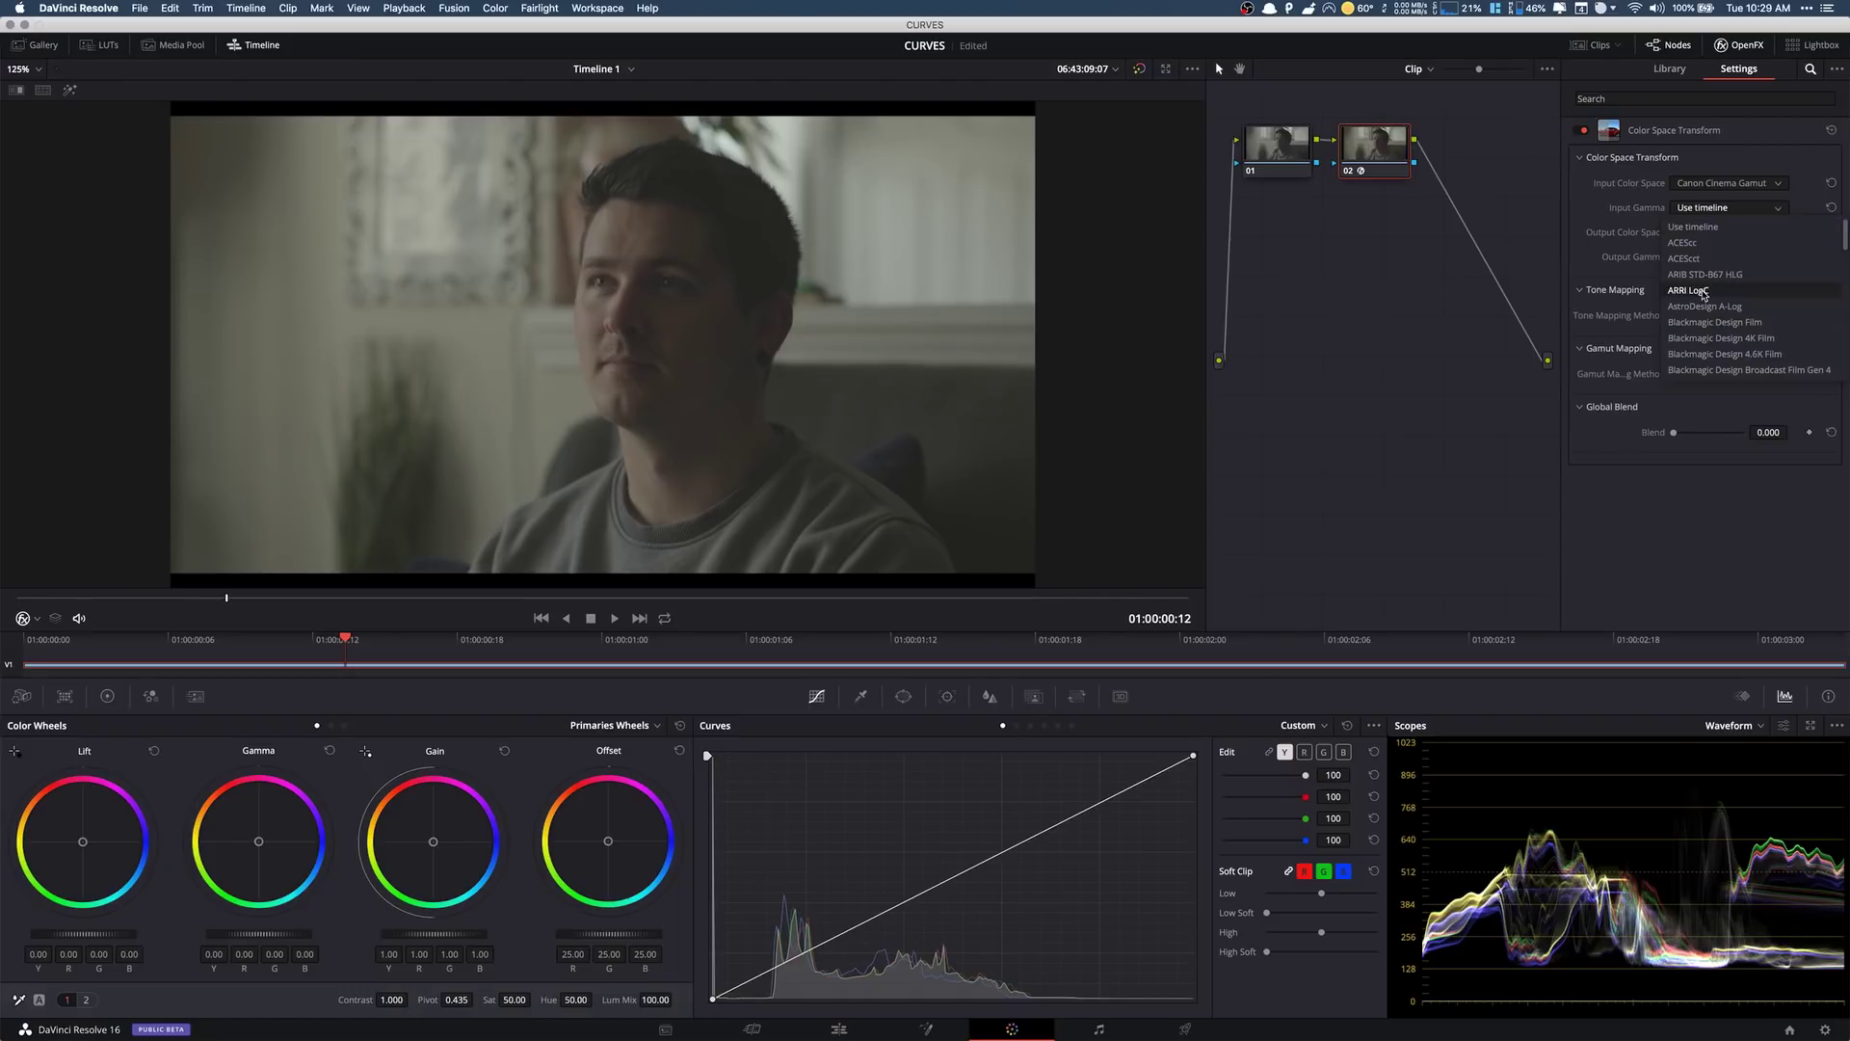
left_click(1721, 277)
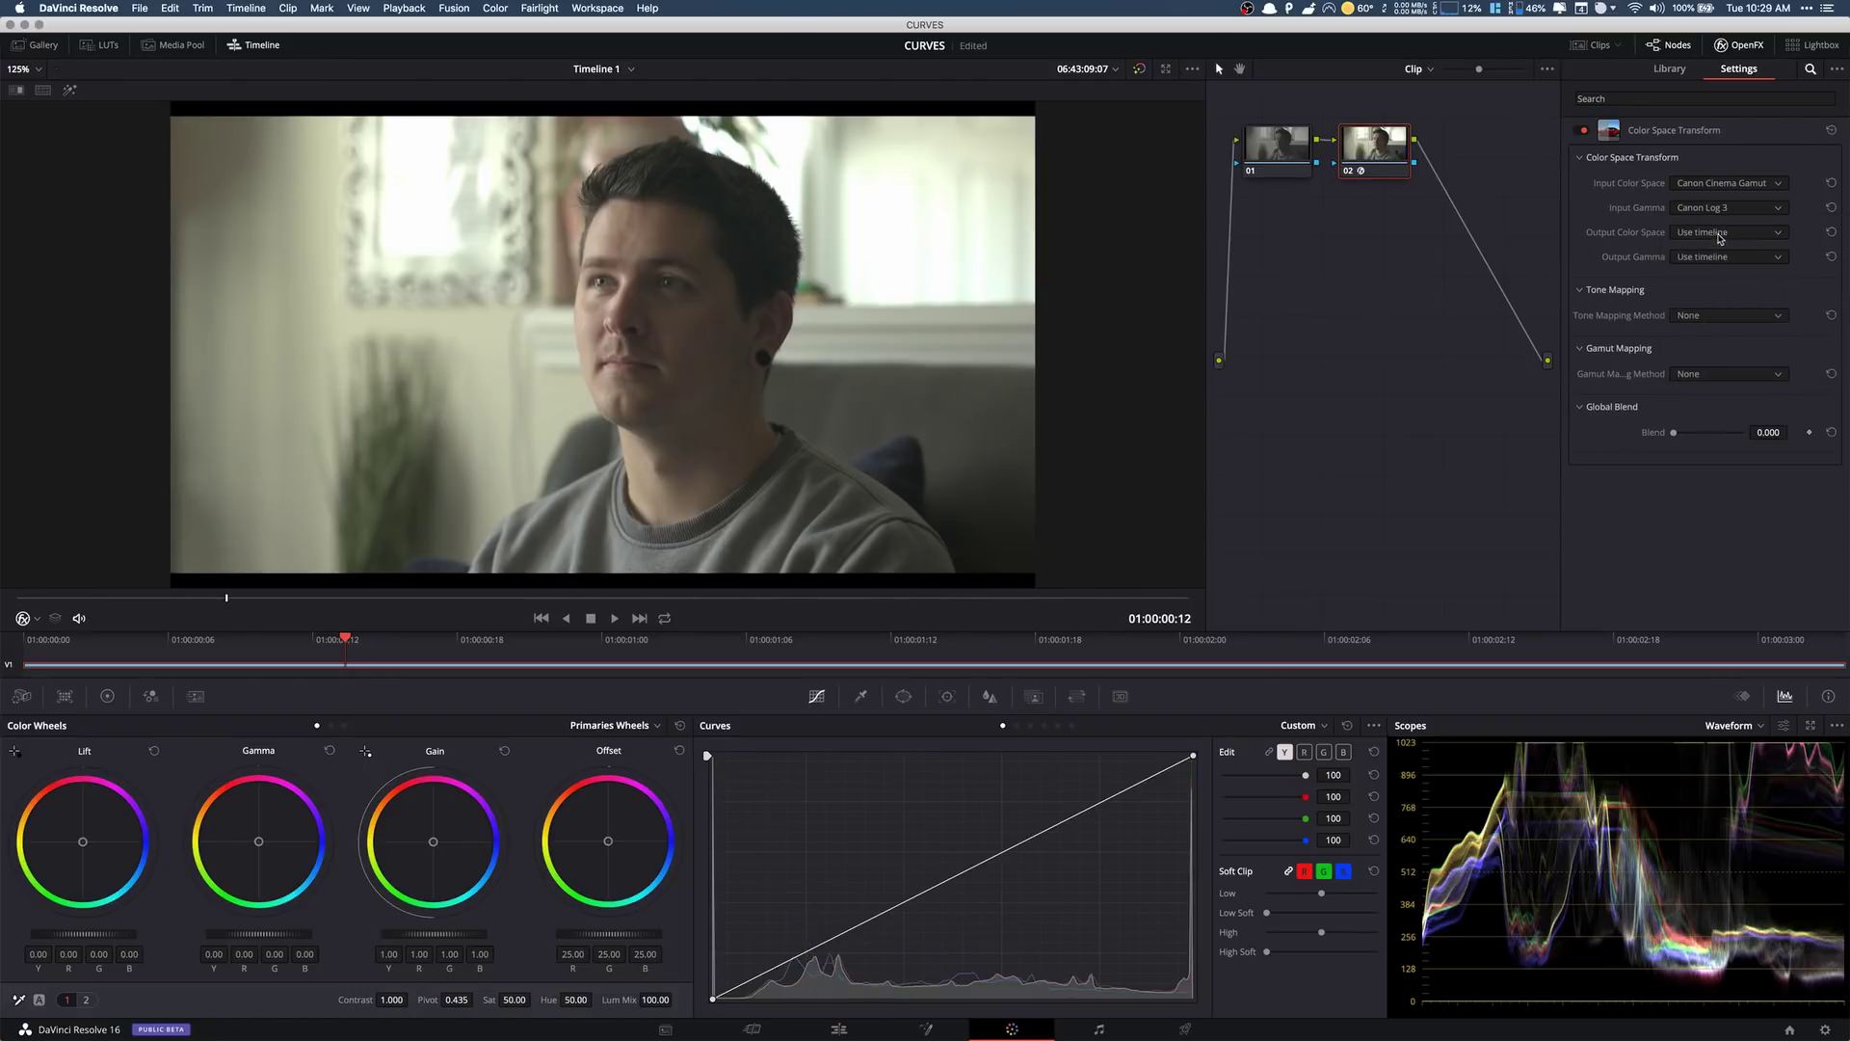
- Set the output to Rec.709 / Rec.709 and compare node 02 bypassed against enabled
left_click(1725, 233)
left_click(1712, 314)
left_click(1714, 259)
scroll(1734, 366, "down", 3)
scroll(1734, 374, "down", 5)
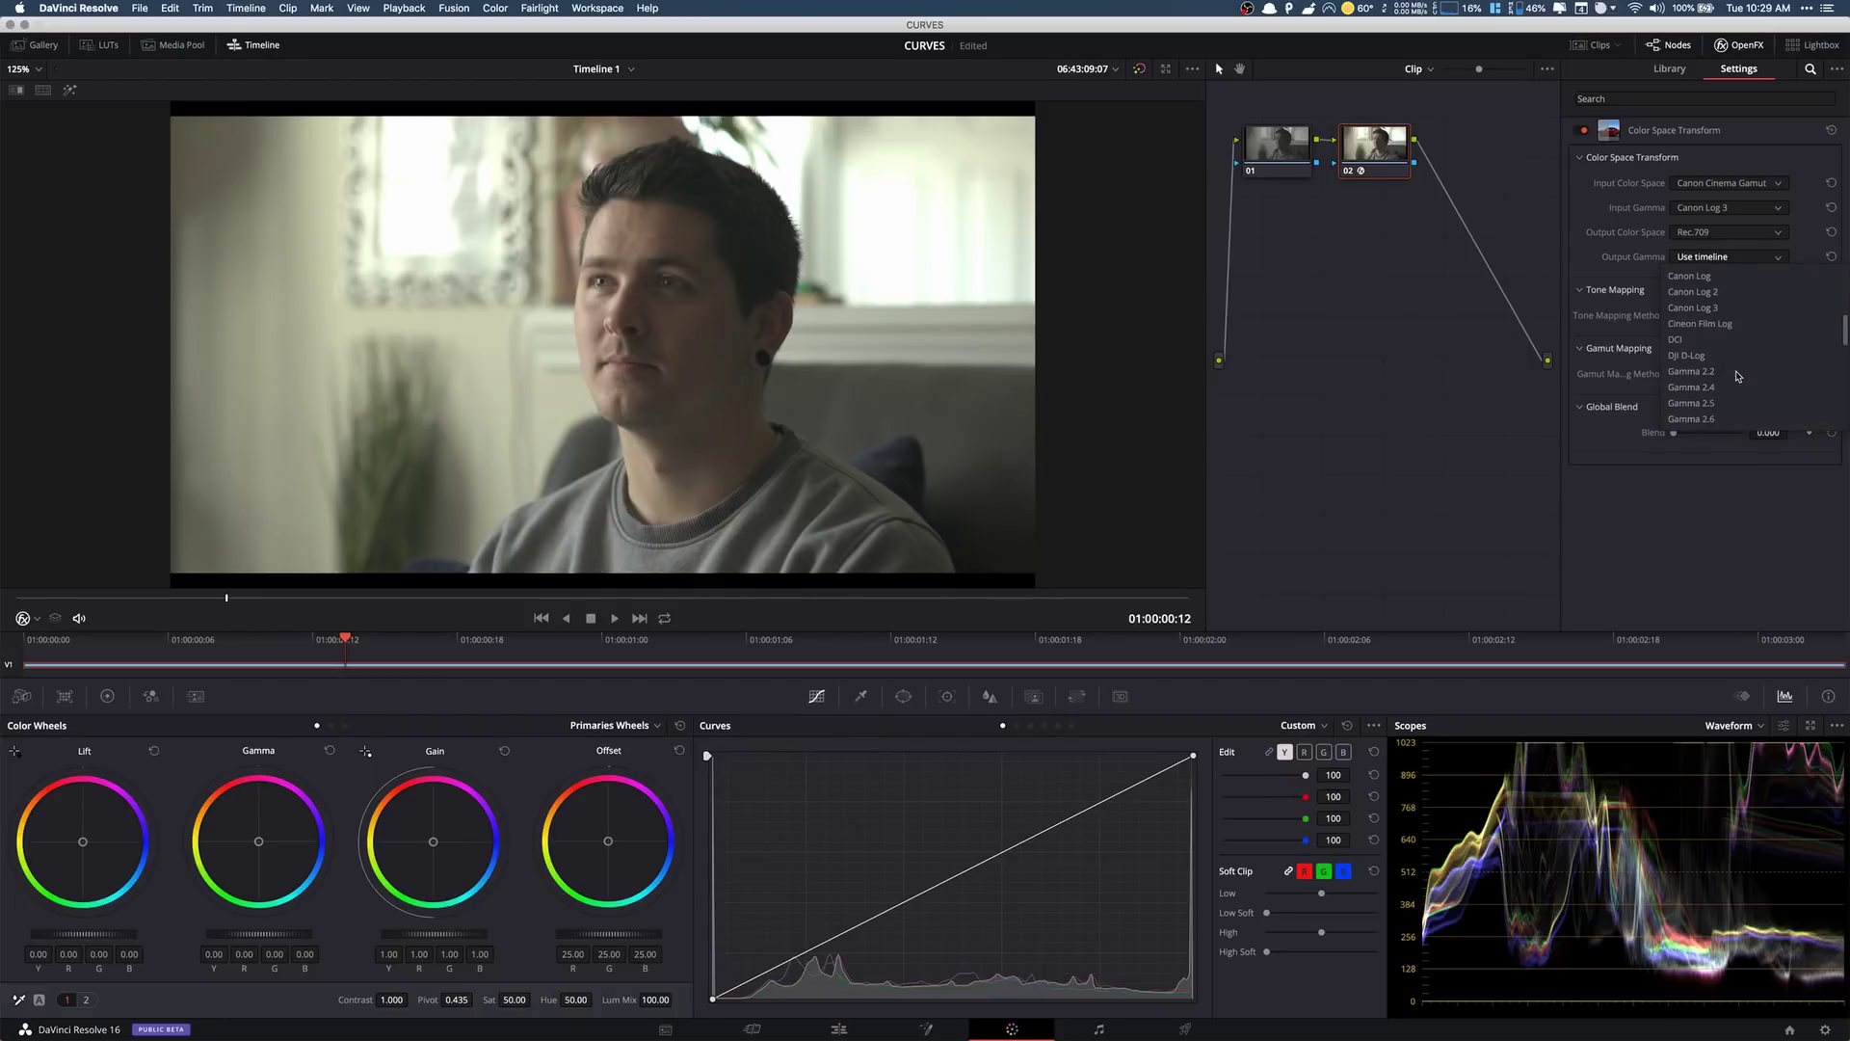
left_click(1706, 353)
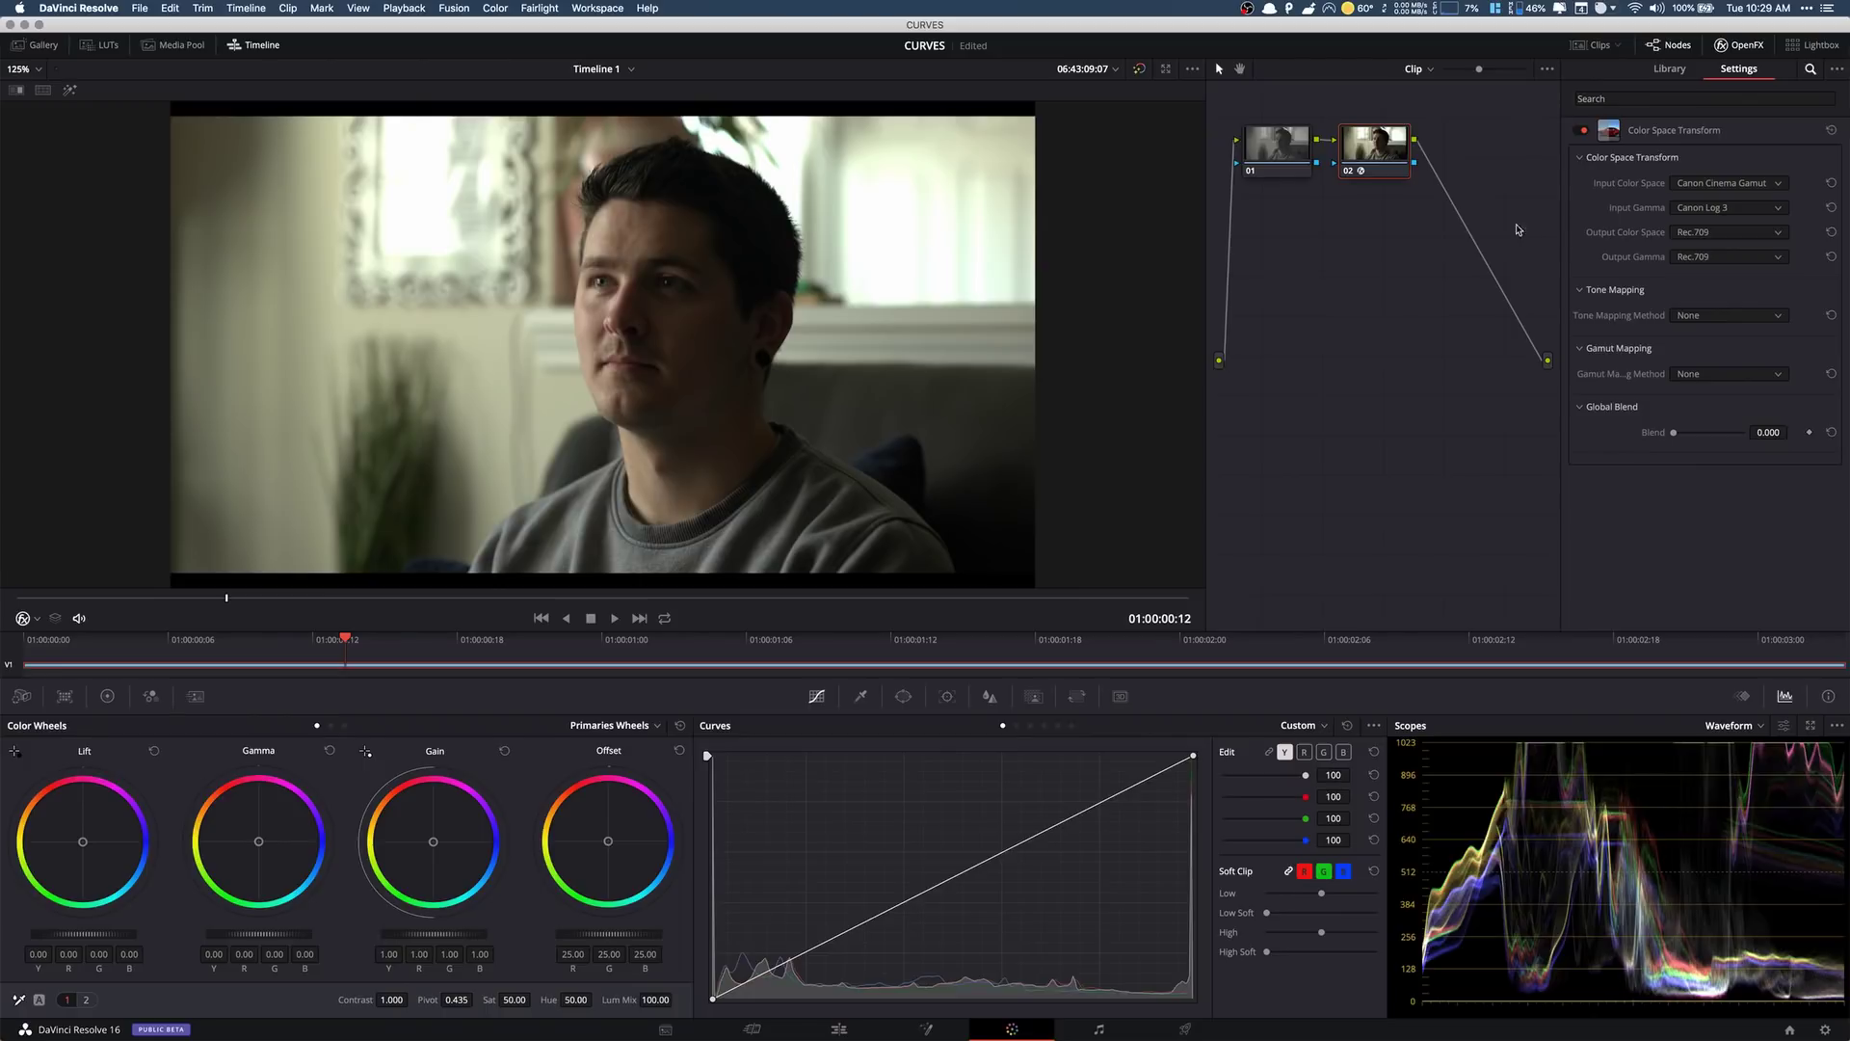
left_click(1349, 170)
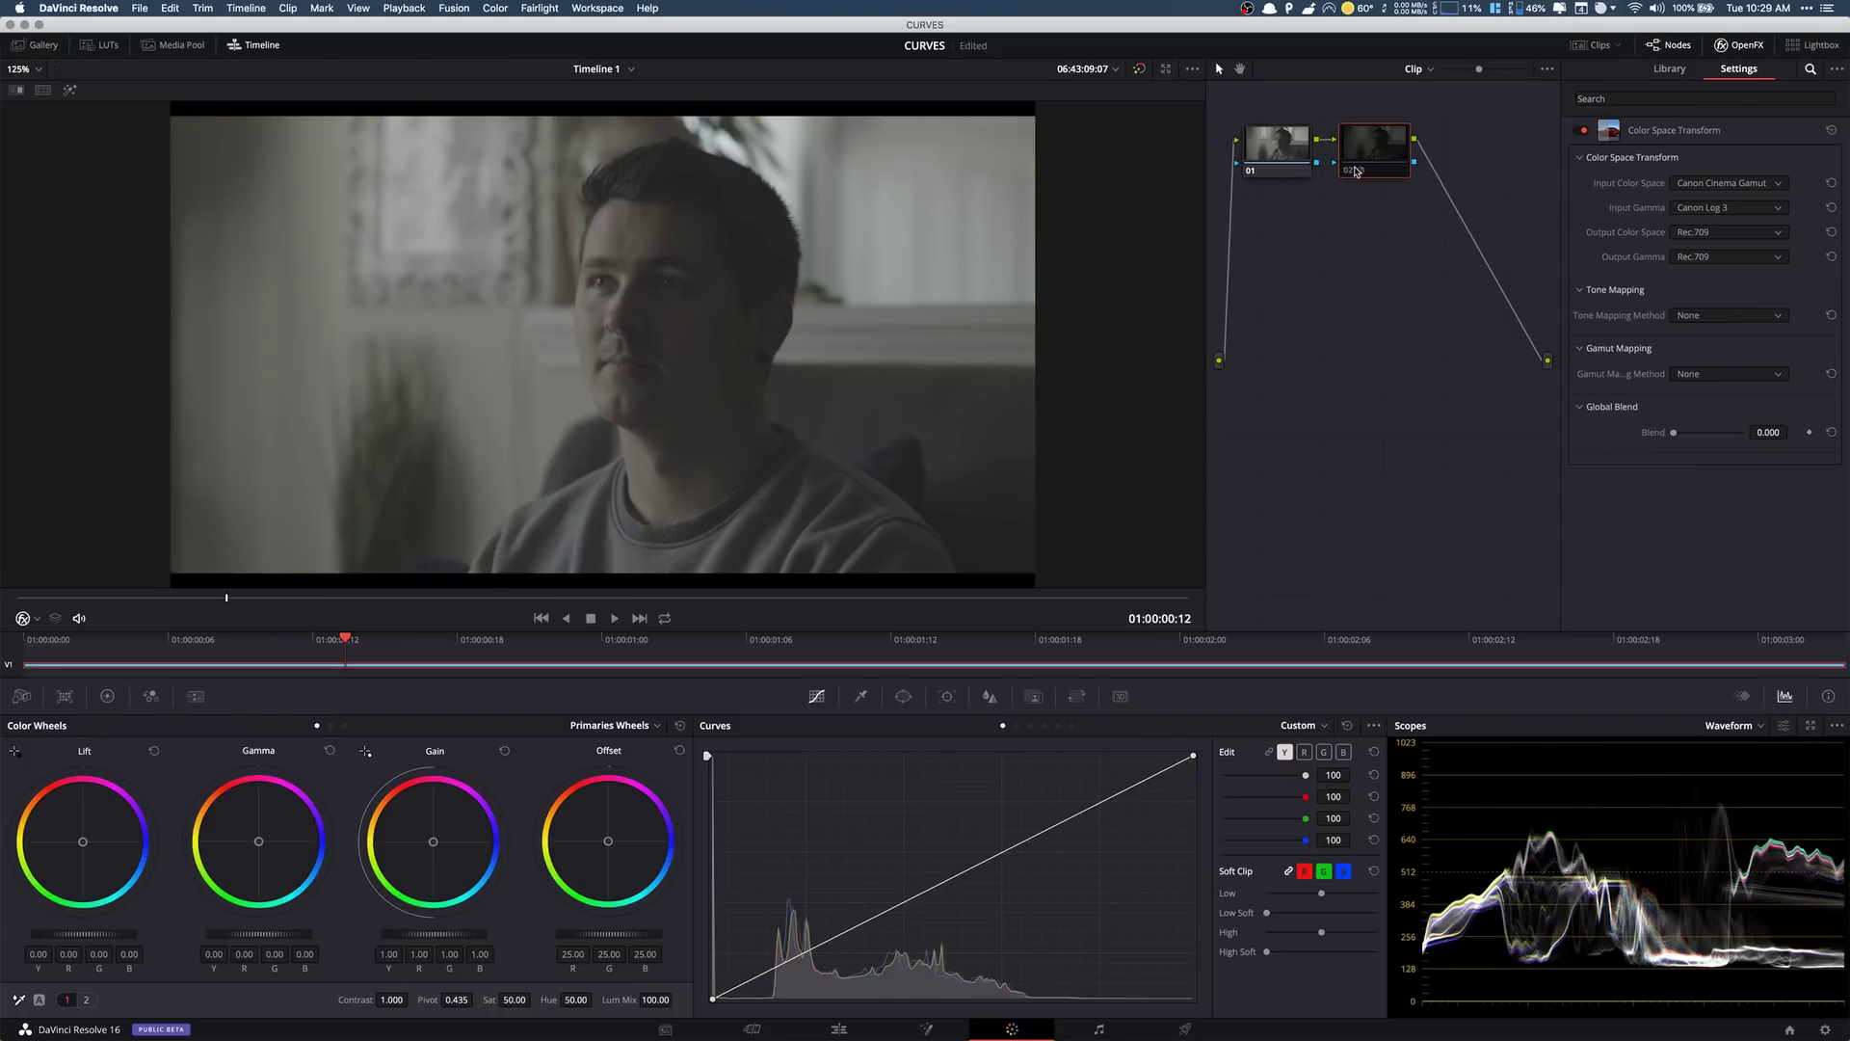
left_click(1347, 173)
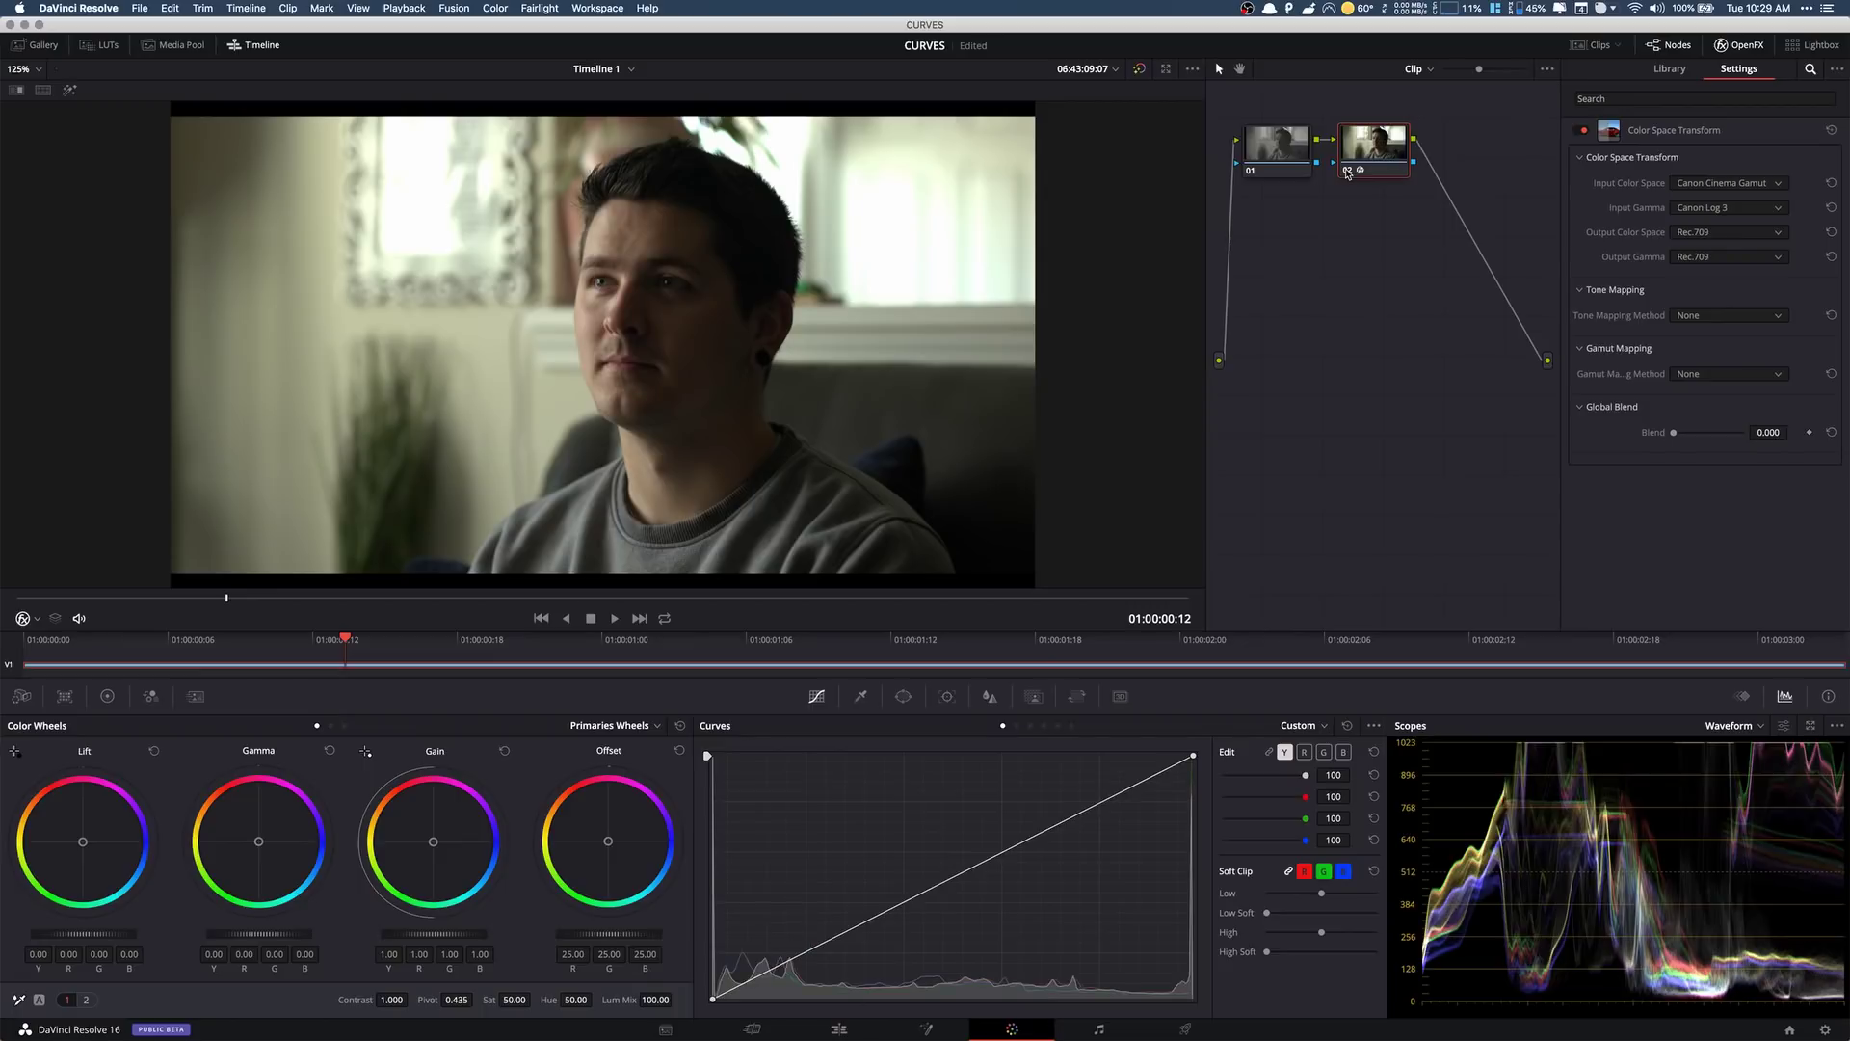
- Compare Luminance Mapping tone mapping against None, keep Luminance Mapping, and reselect node 01
left_click(1688, 315)
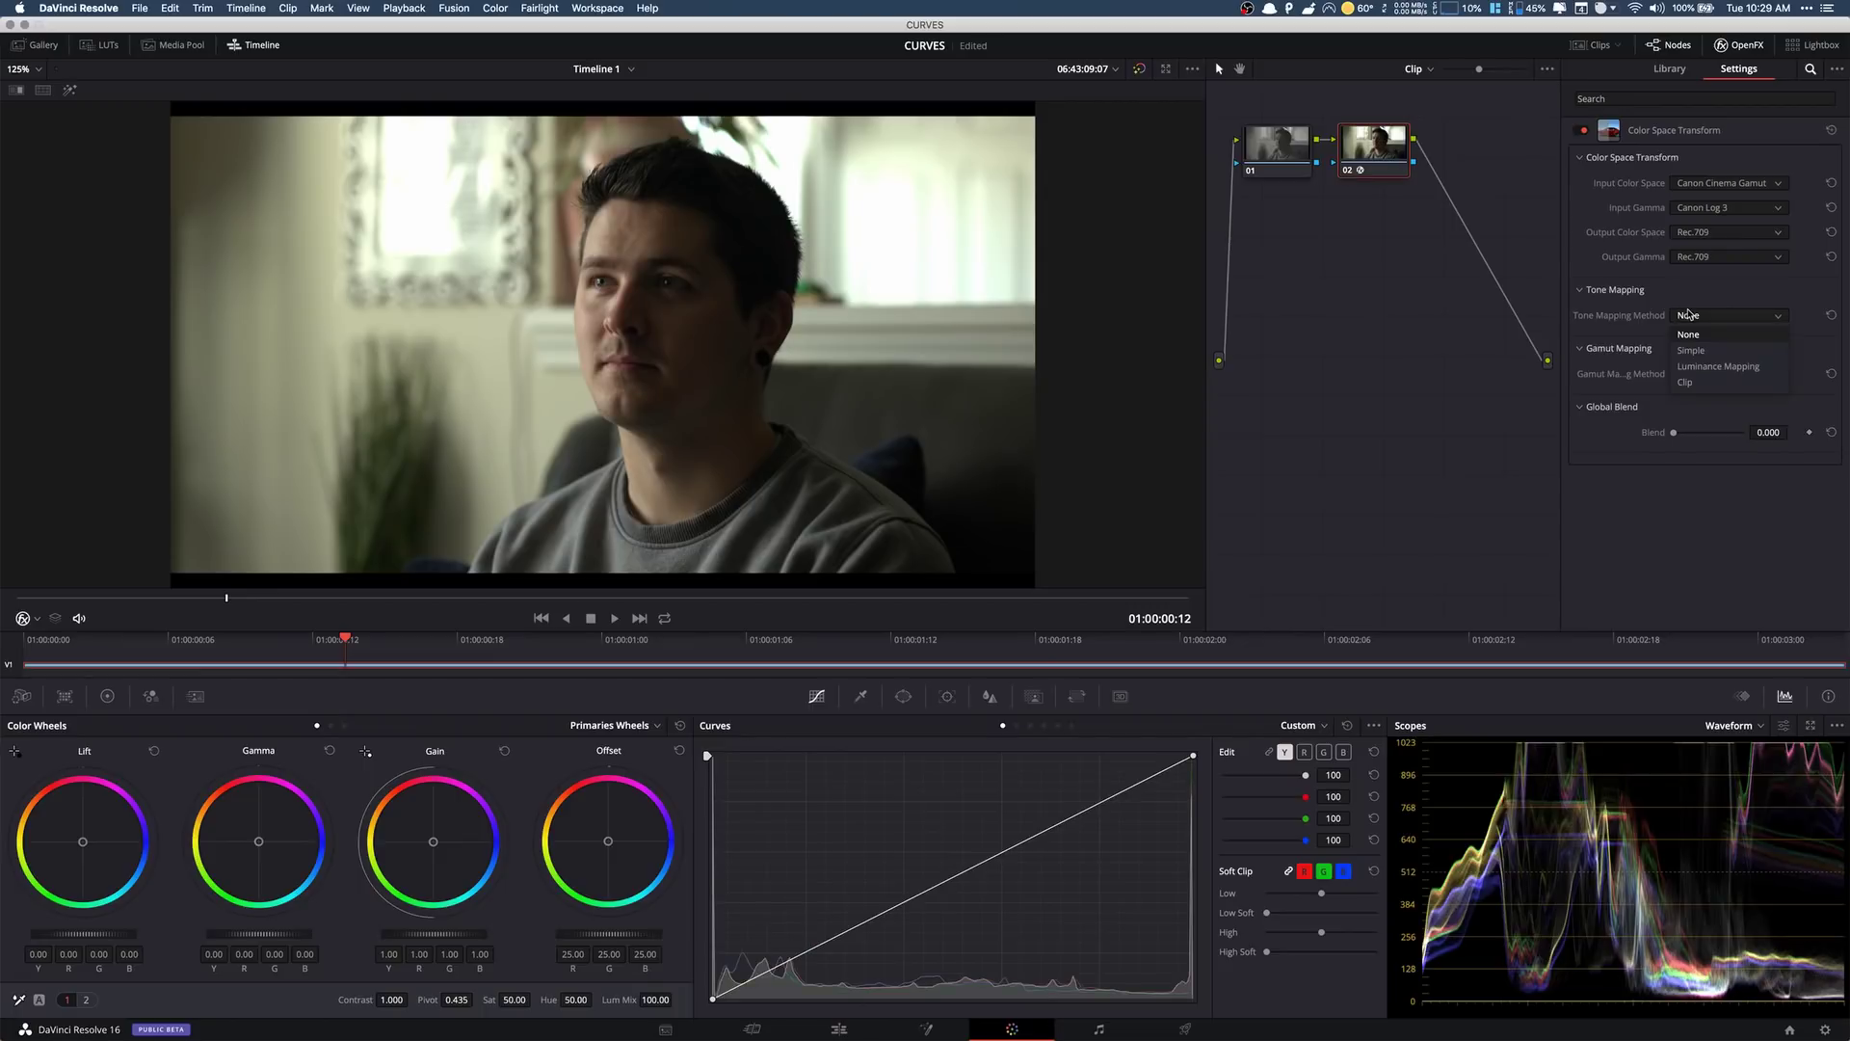
left_click(1703, 362)
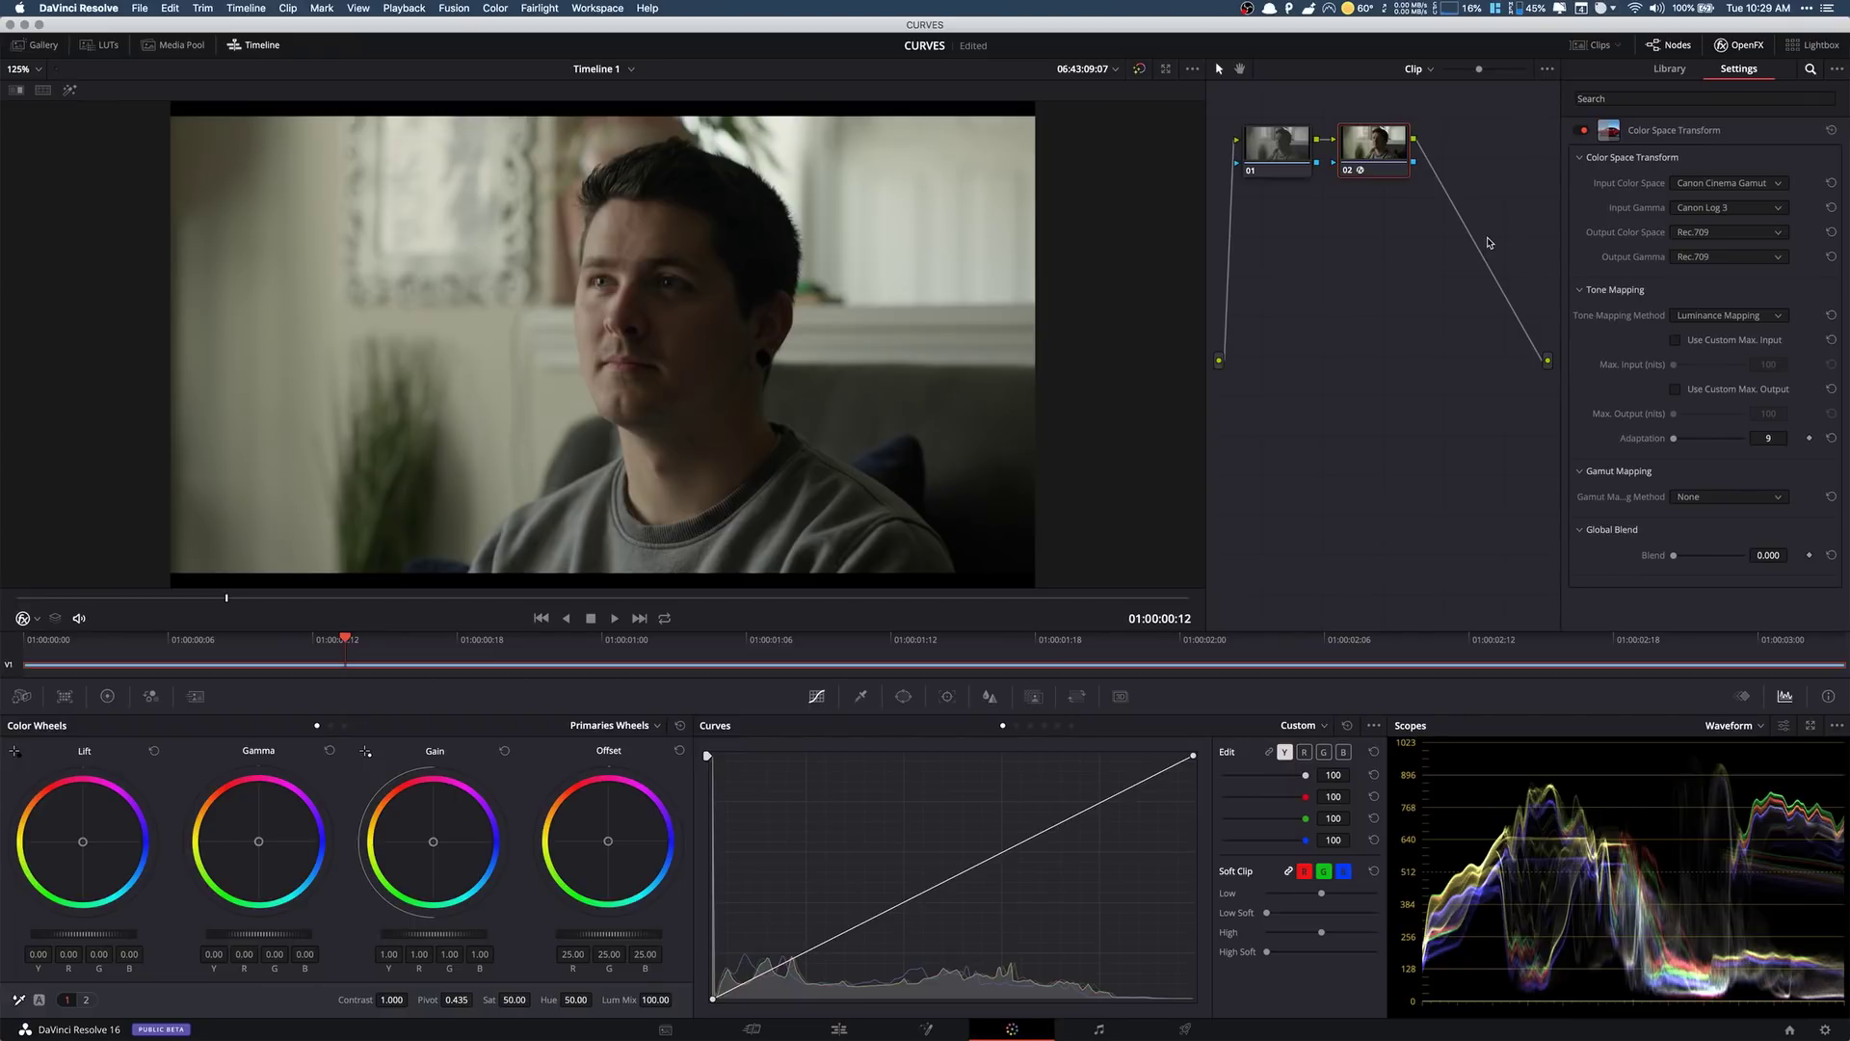
left_click(1749, 315)
left_click(1741, 327)
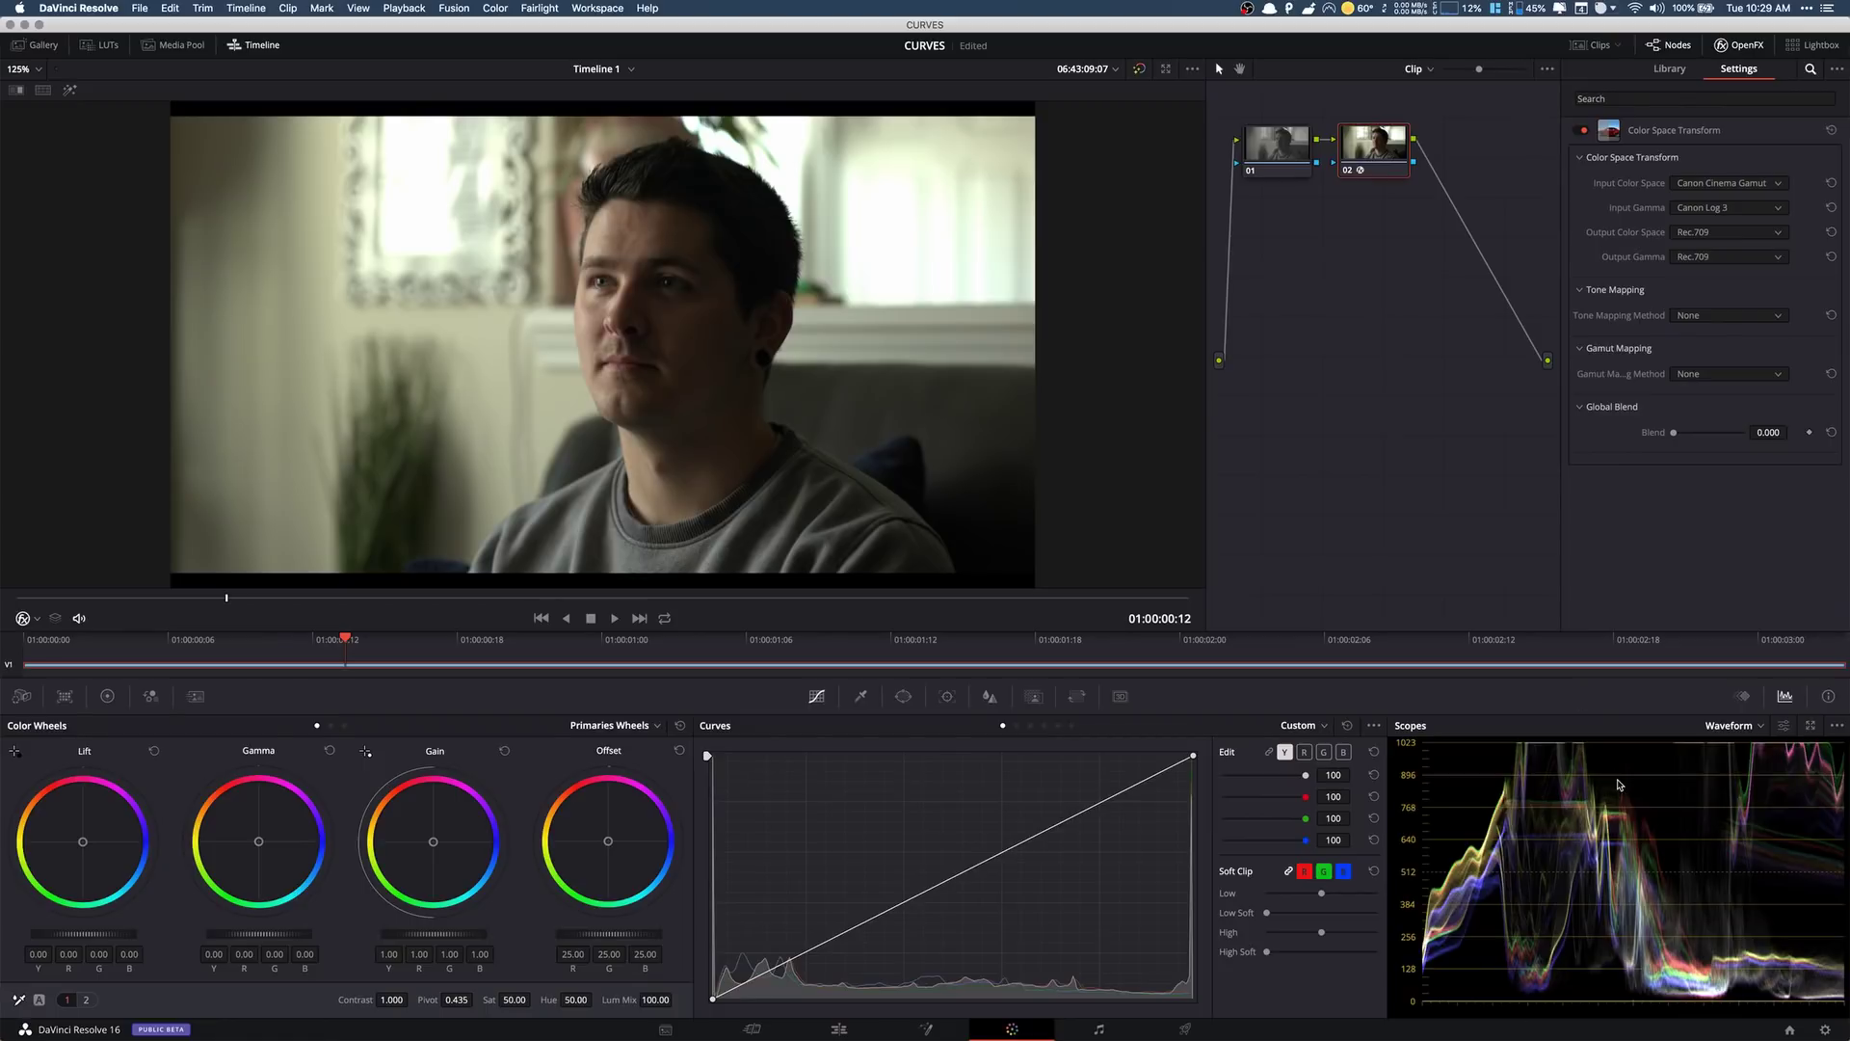
left_click(1727, 315)
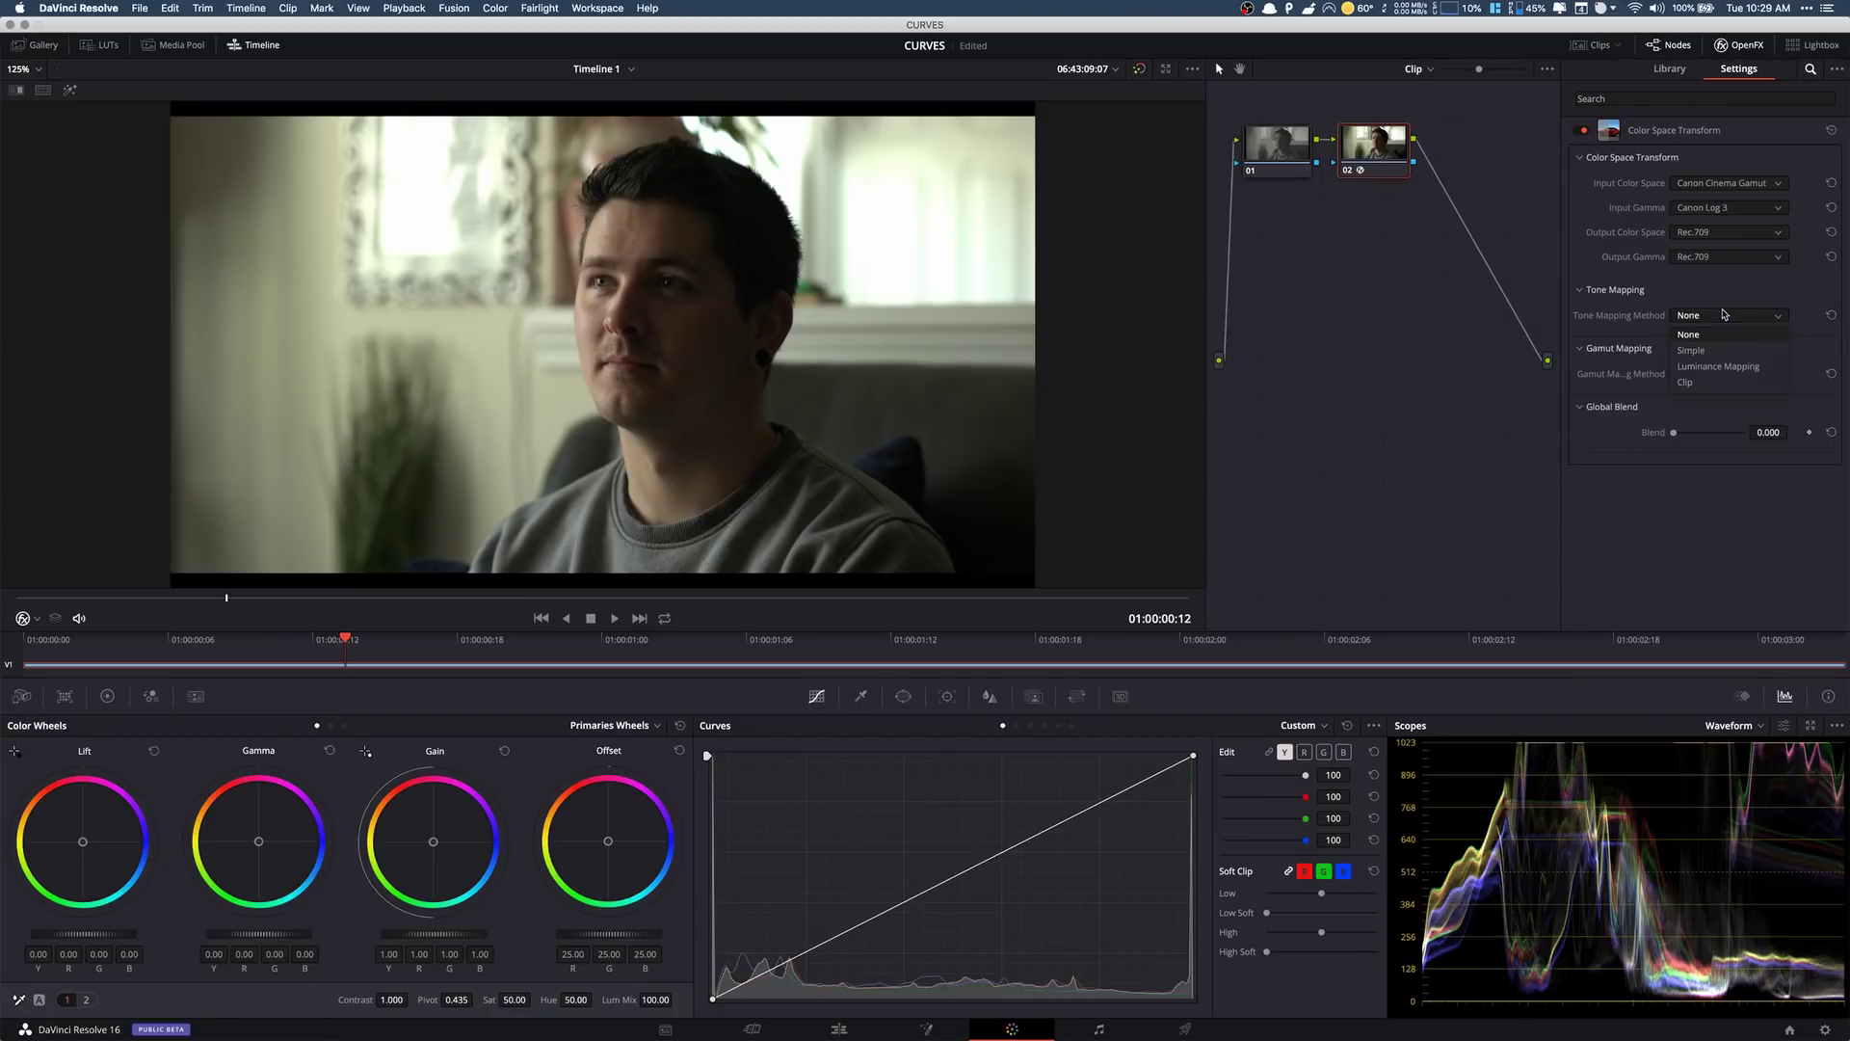
left_click(1703, 361)
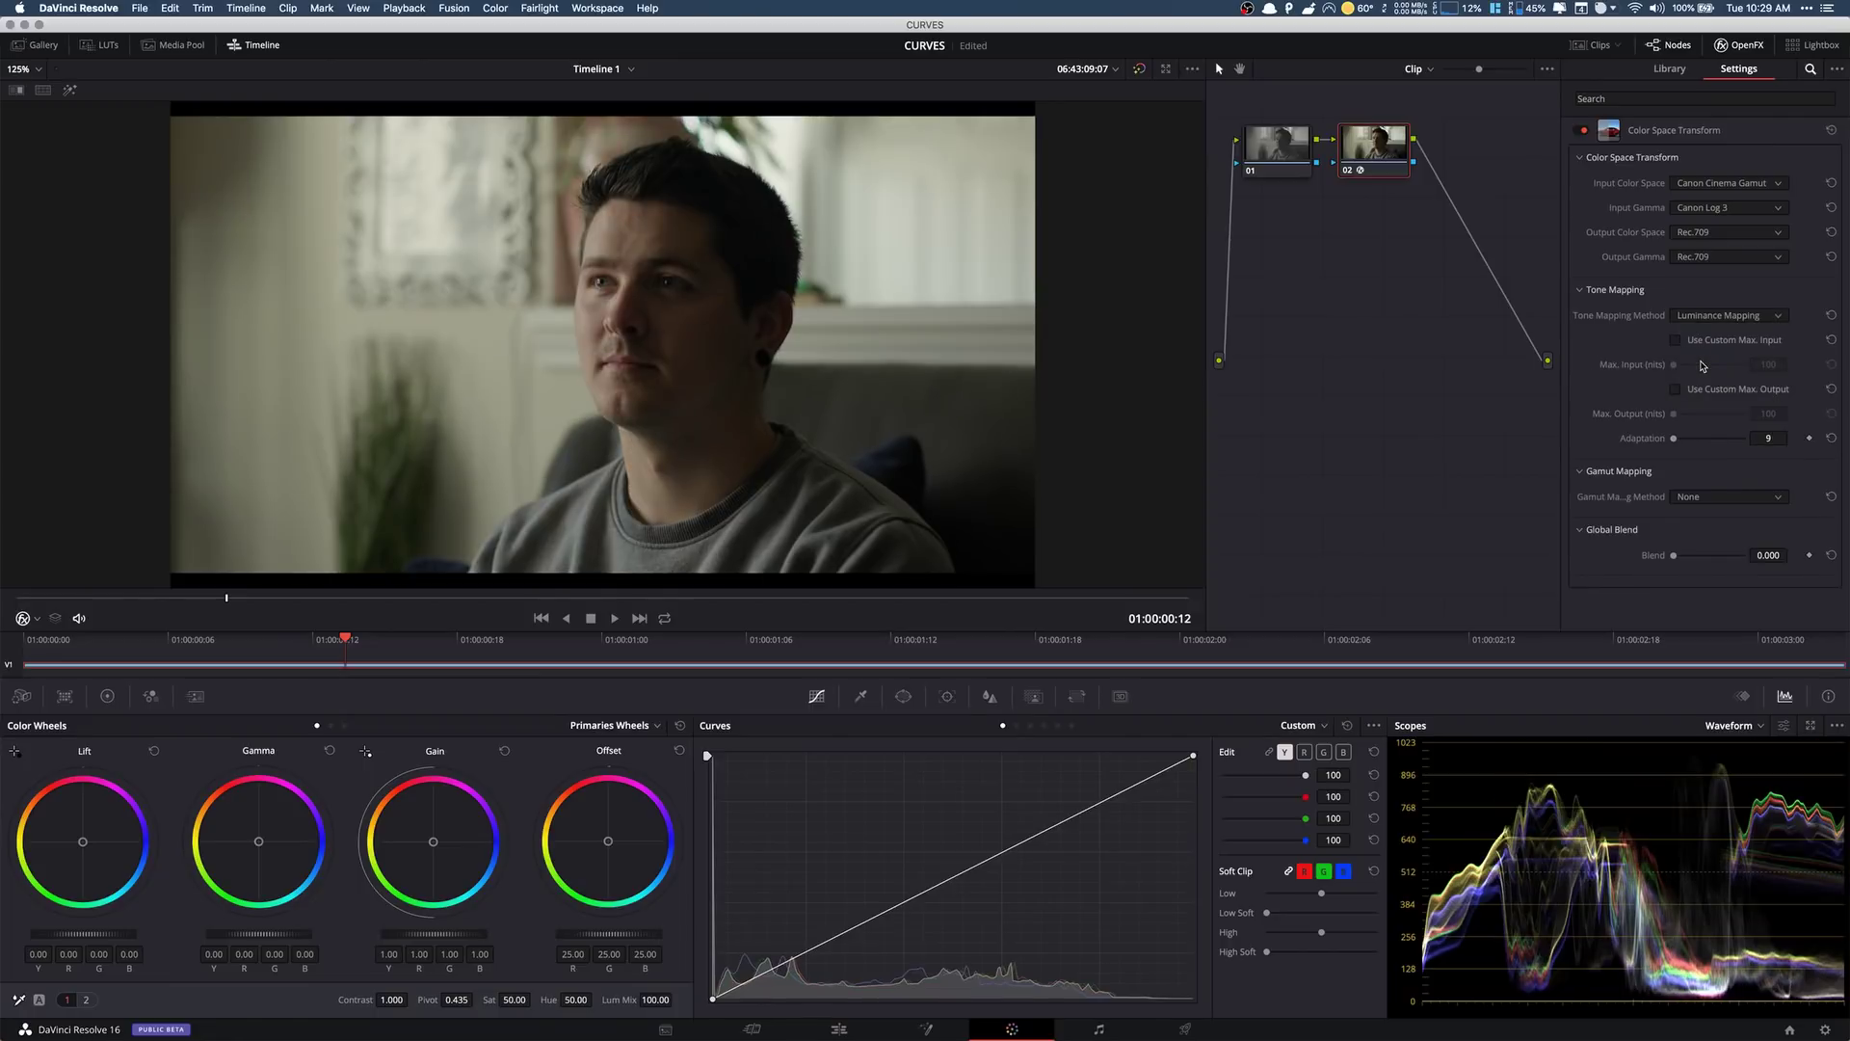
left_click(1292, 161)
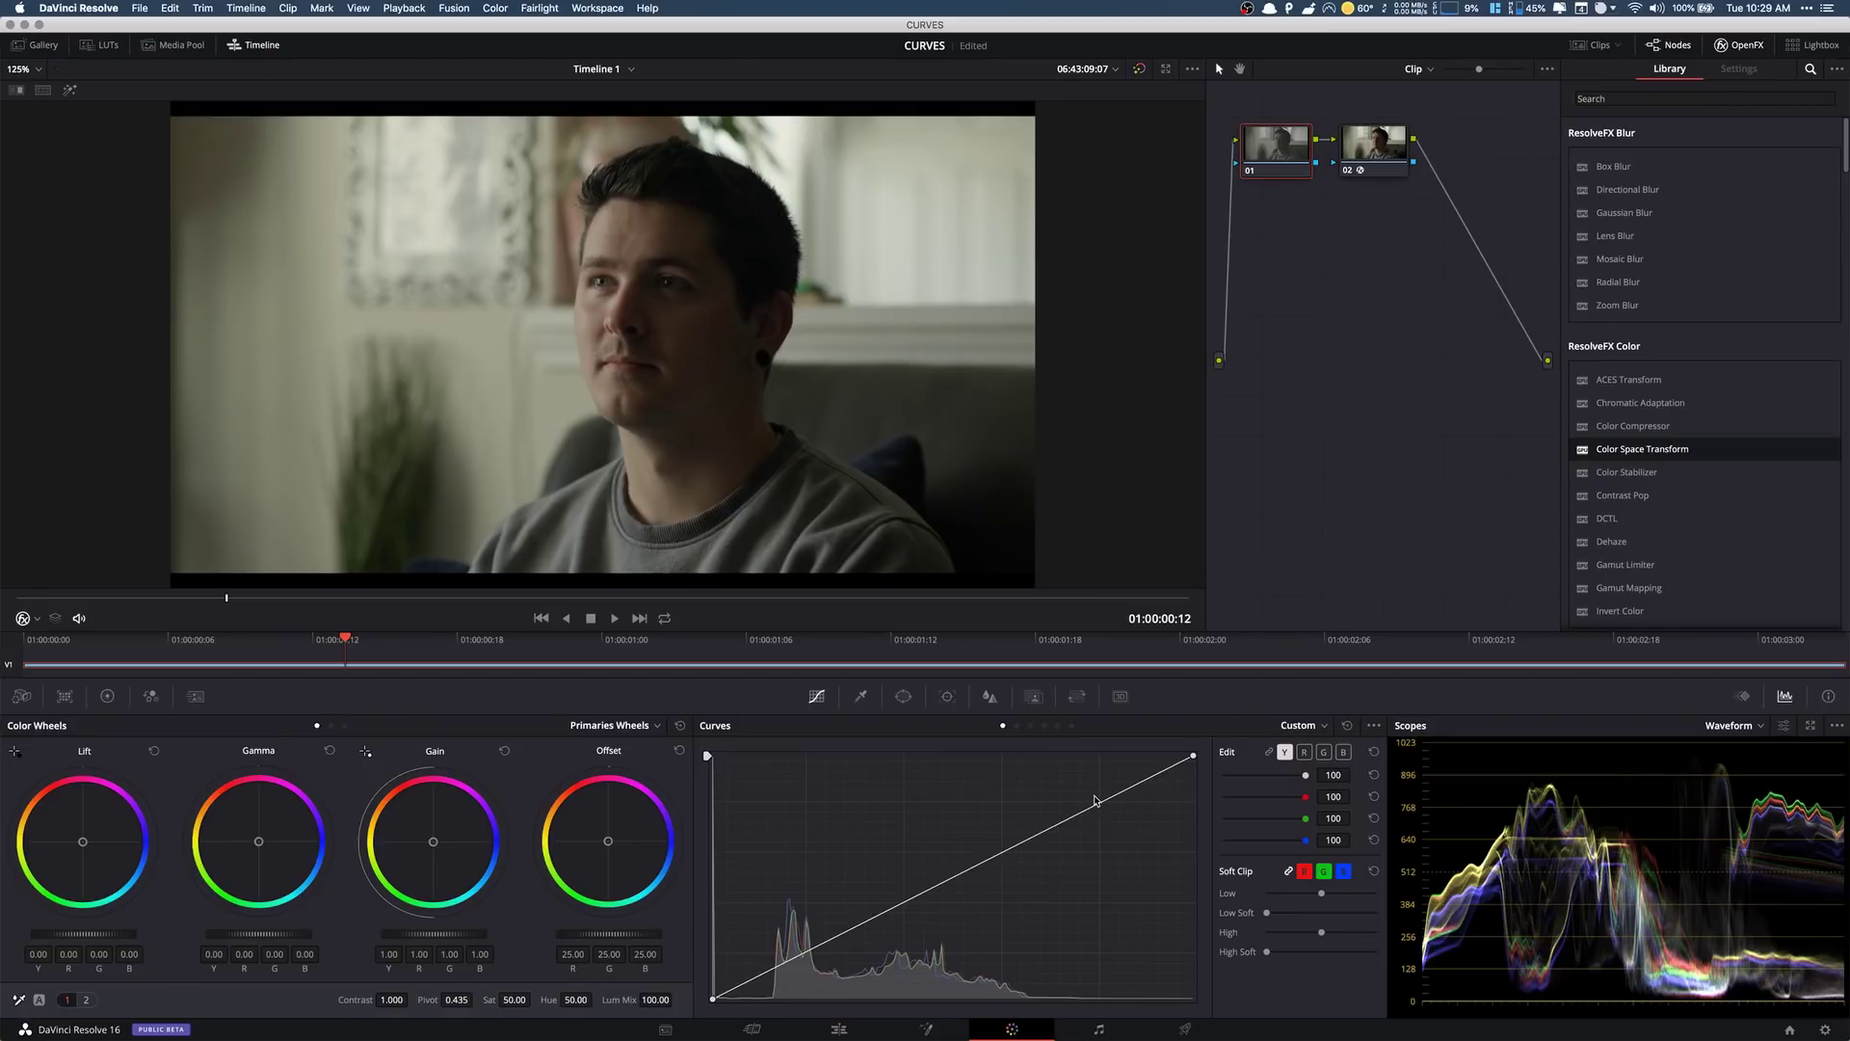
left_click(1761, 728)
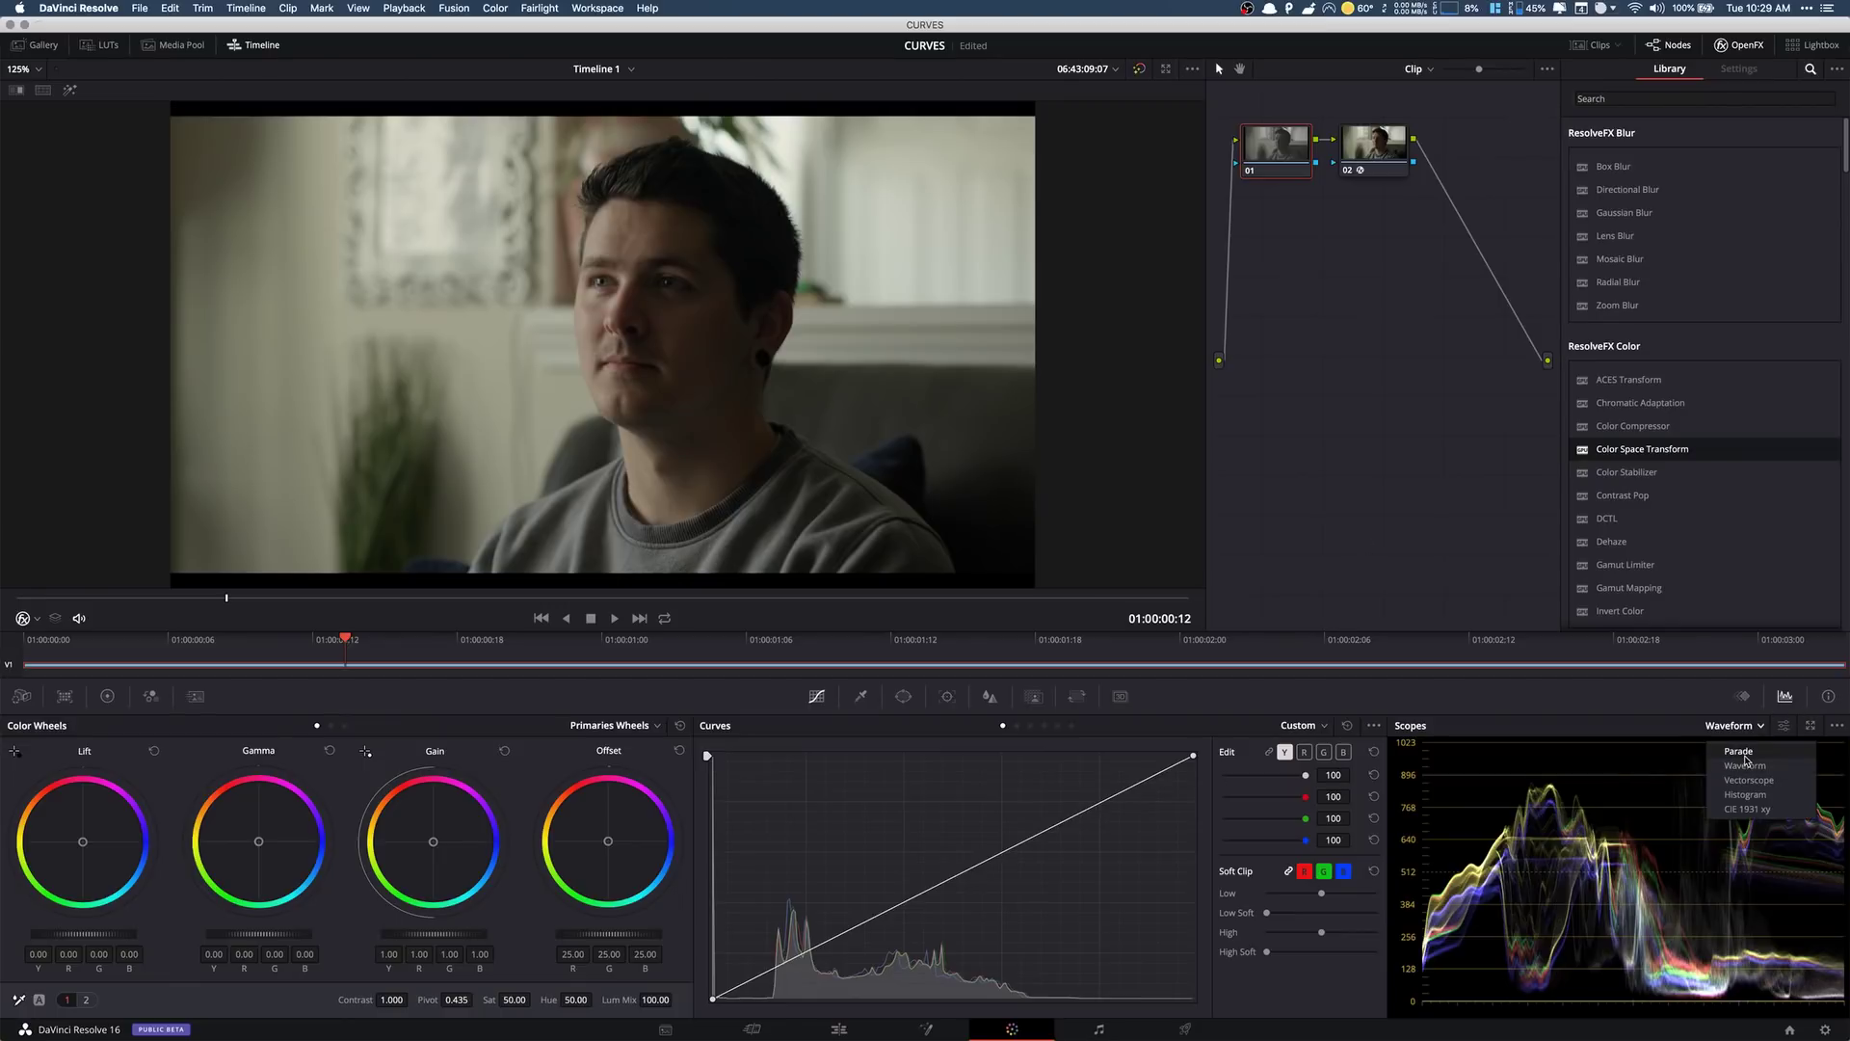
left_click(1740, 753)
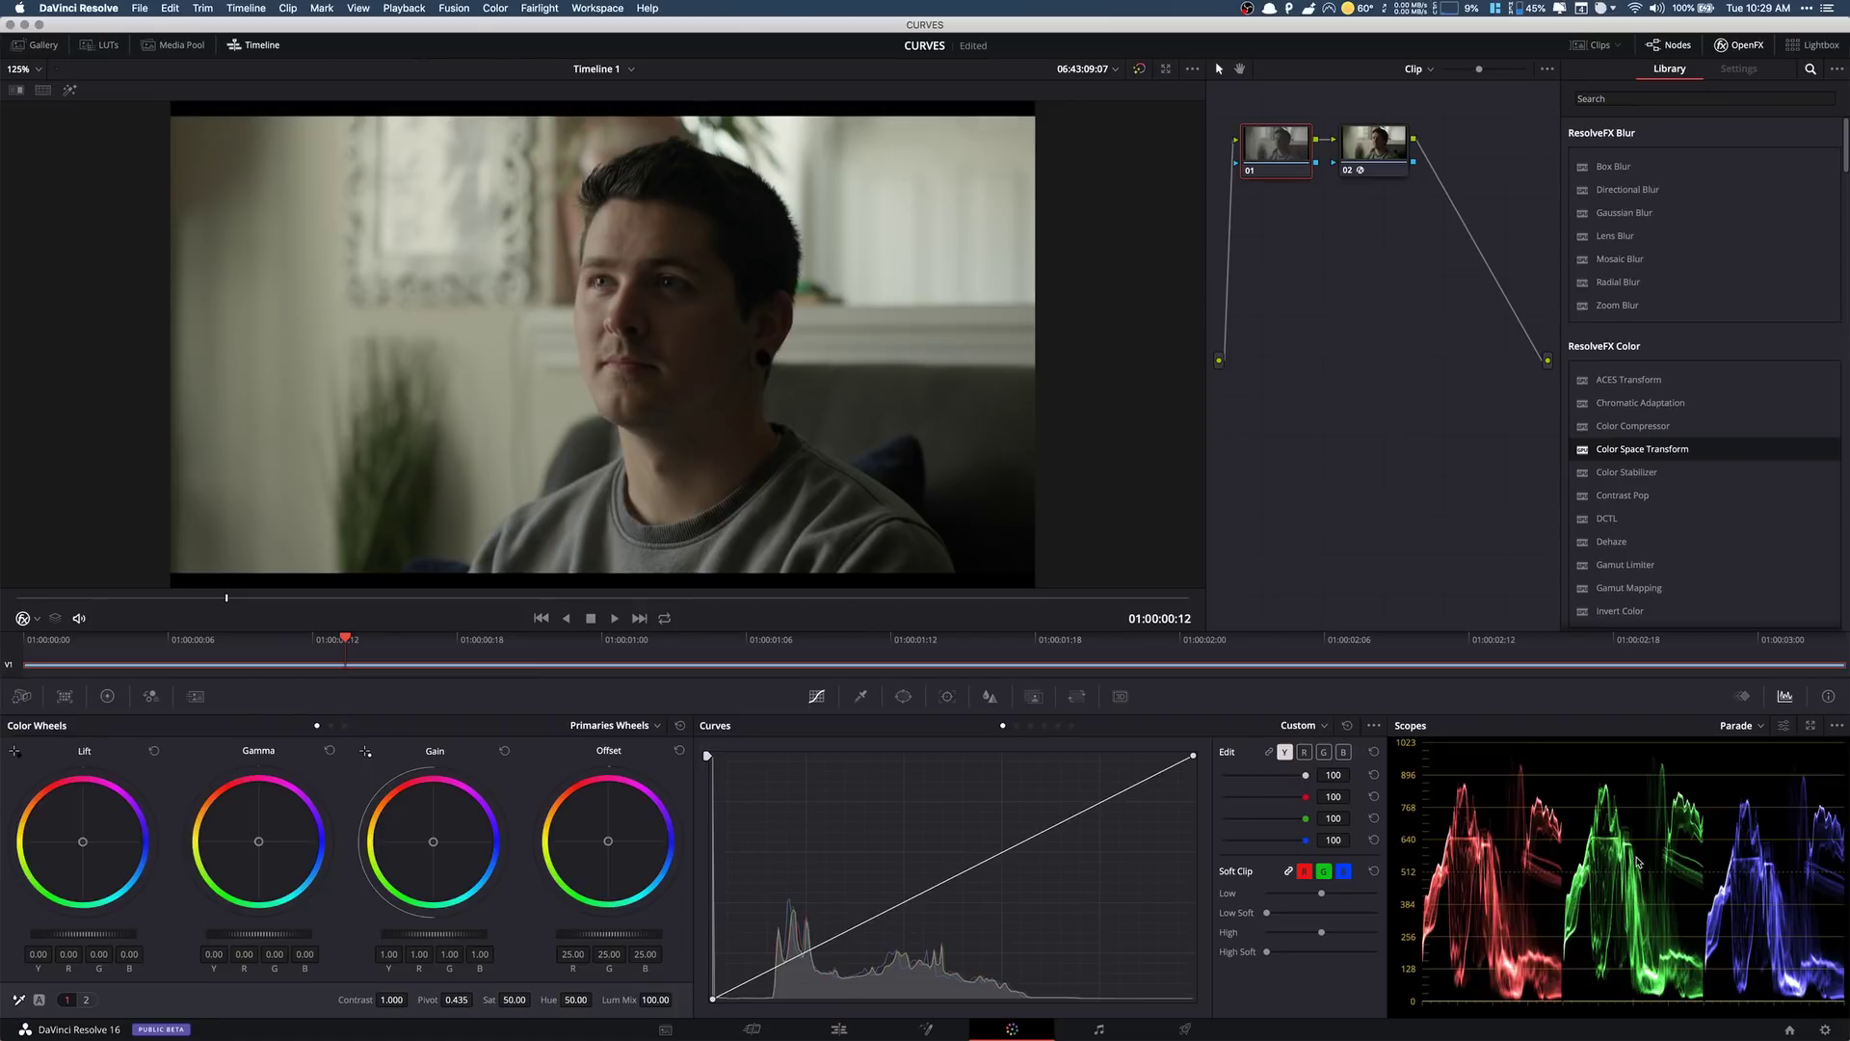
left_click(1740, 725)
left_click(1761, 771)
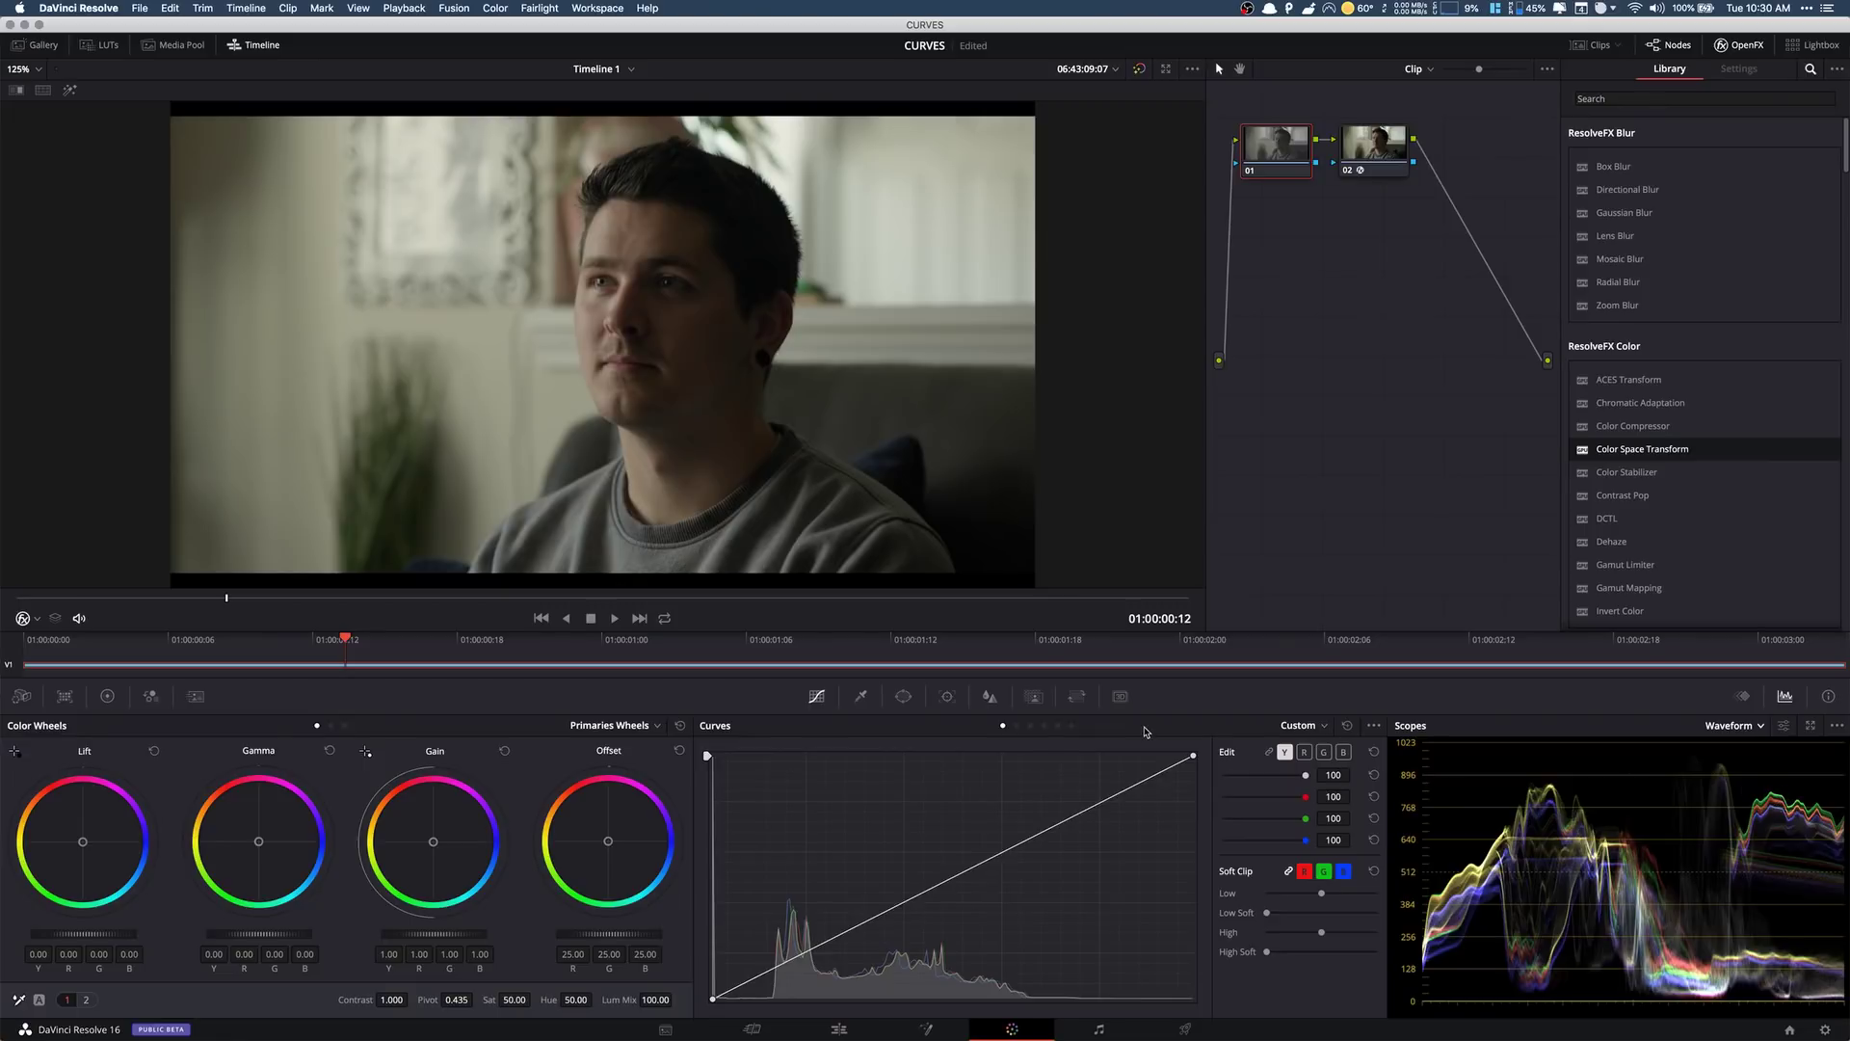
- Set node 01's Tint to 6.50 on the second Primaries page
left_click(85, 1000)
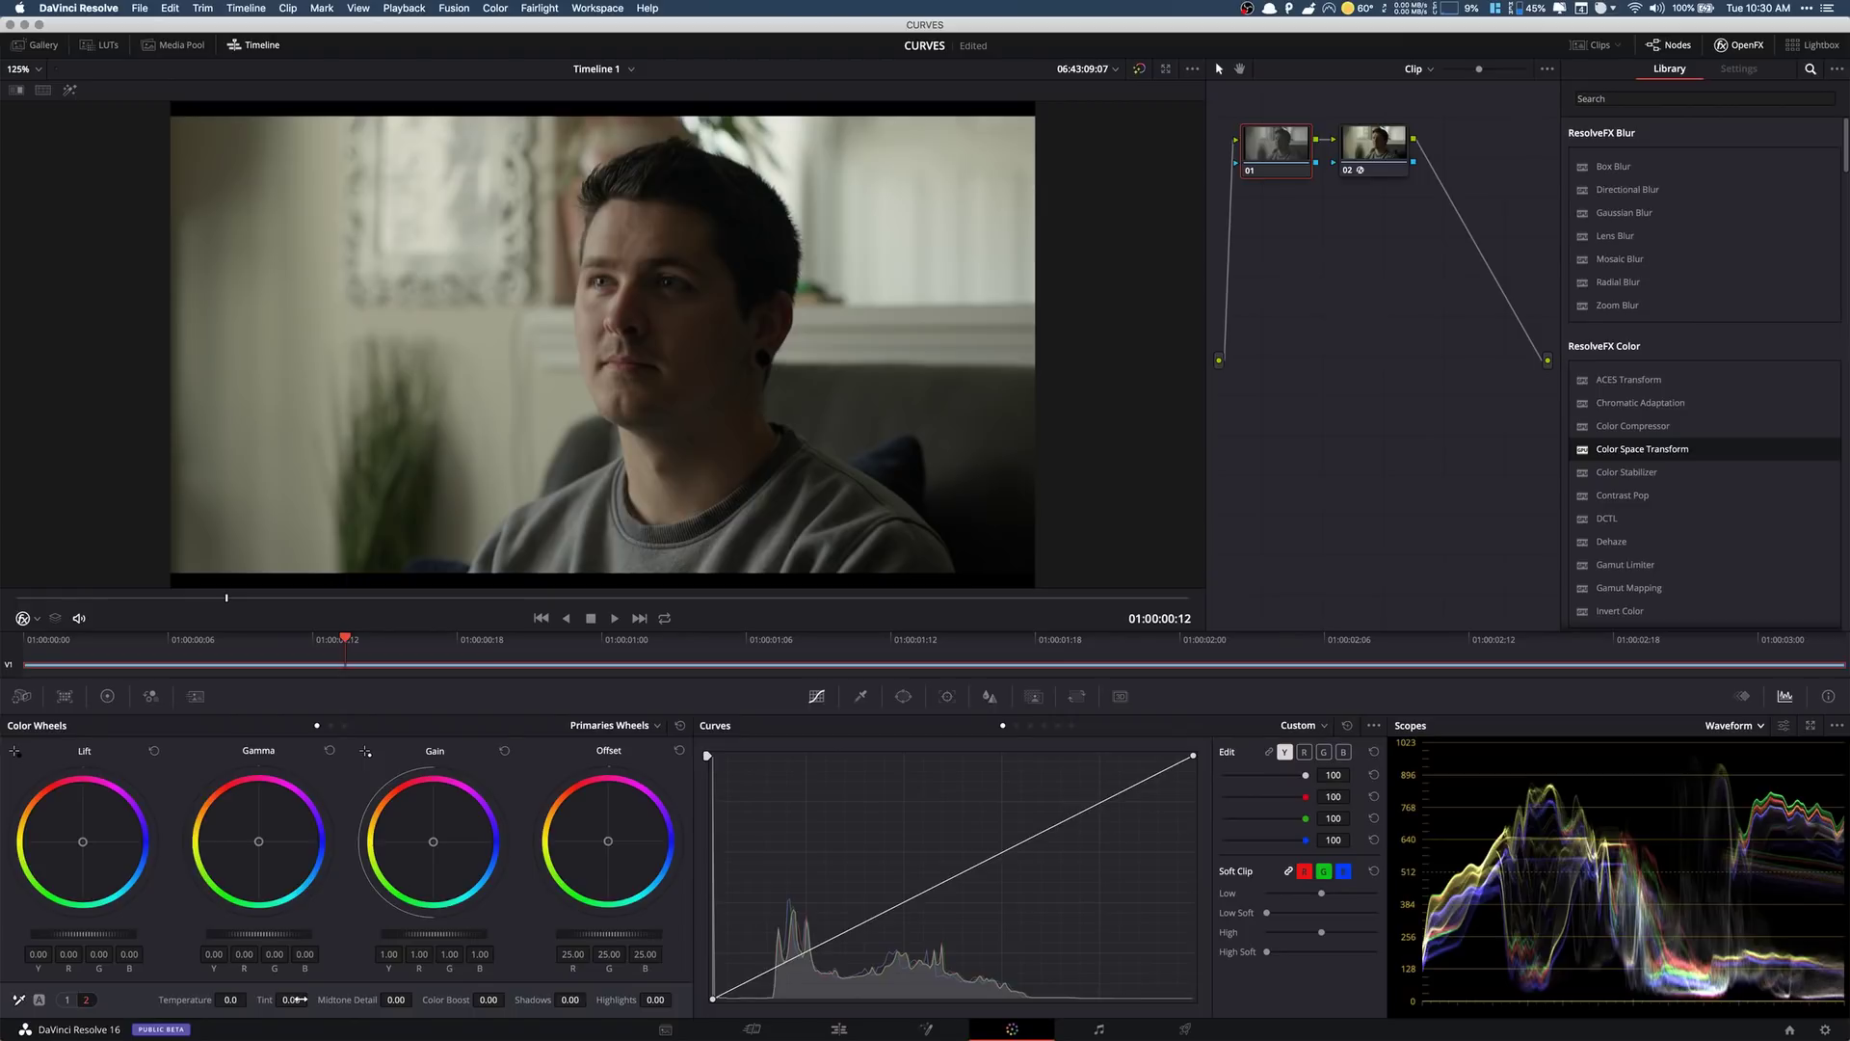
left_click_drag(301, 999, 317, 999)
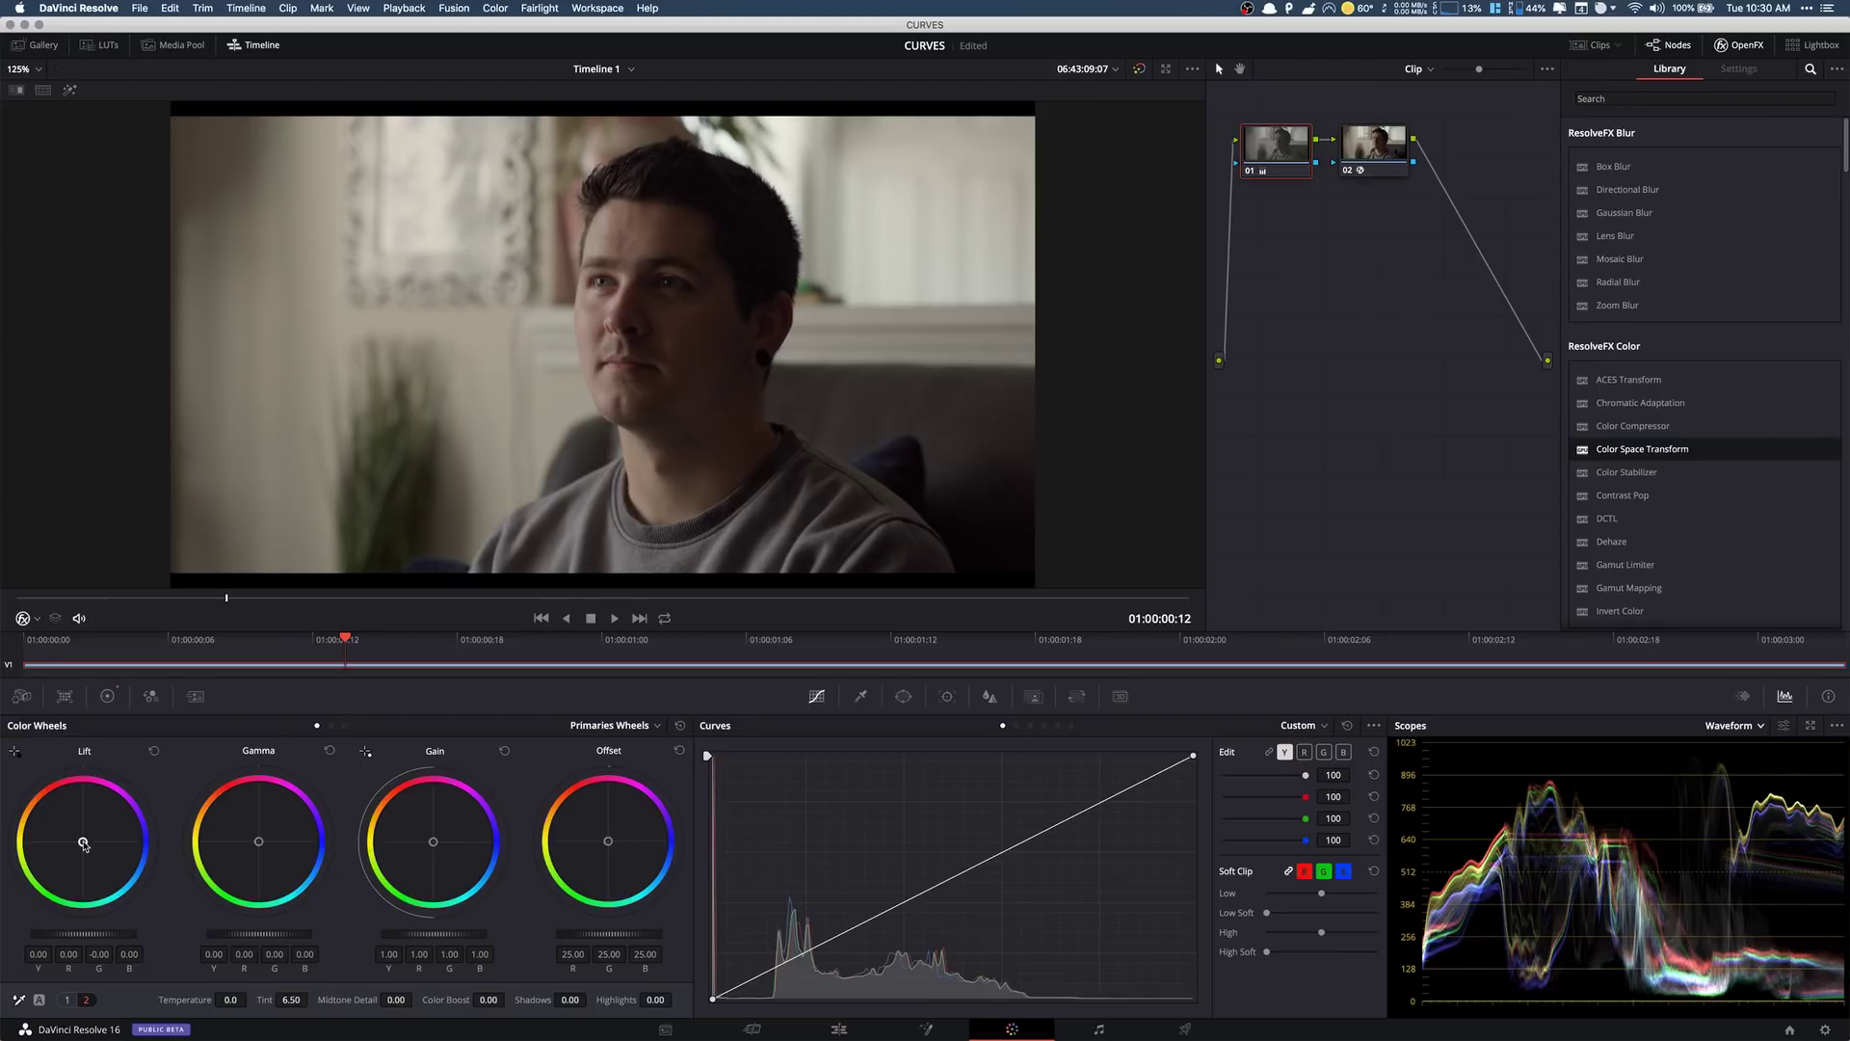
left_click(1250, 173)
left_click(1250, 174)
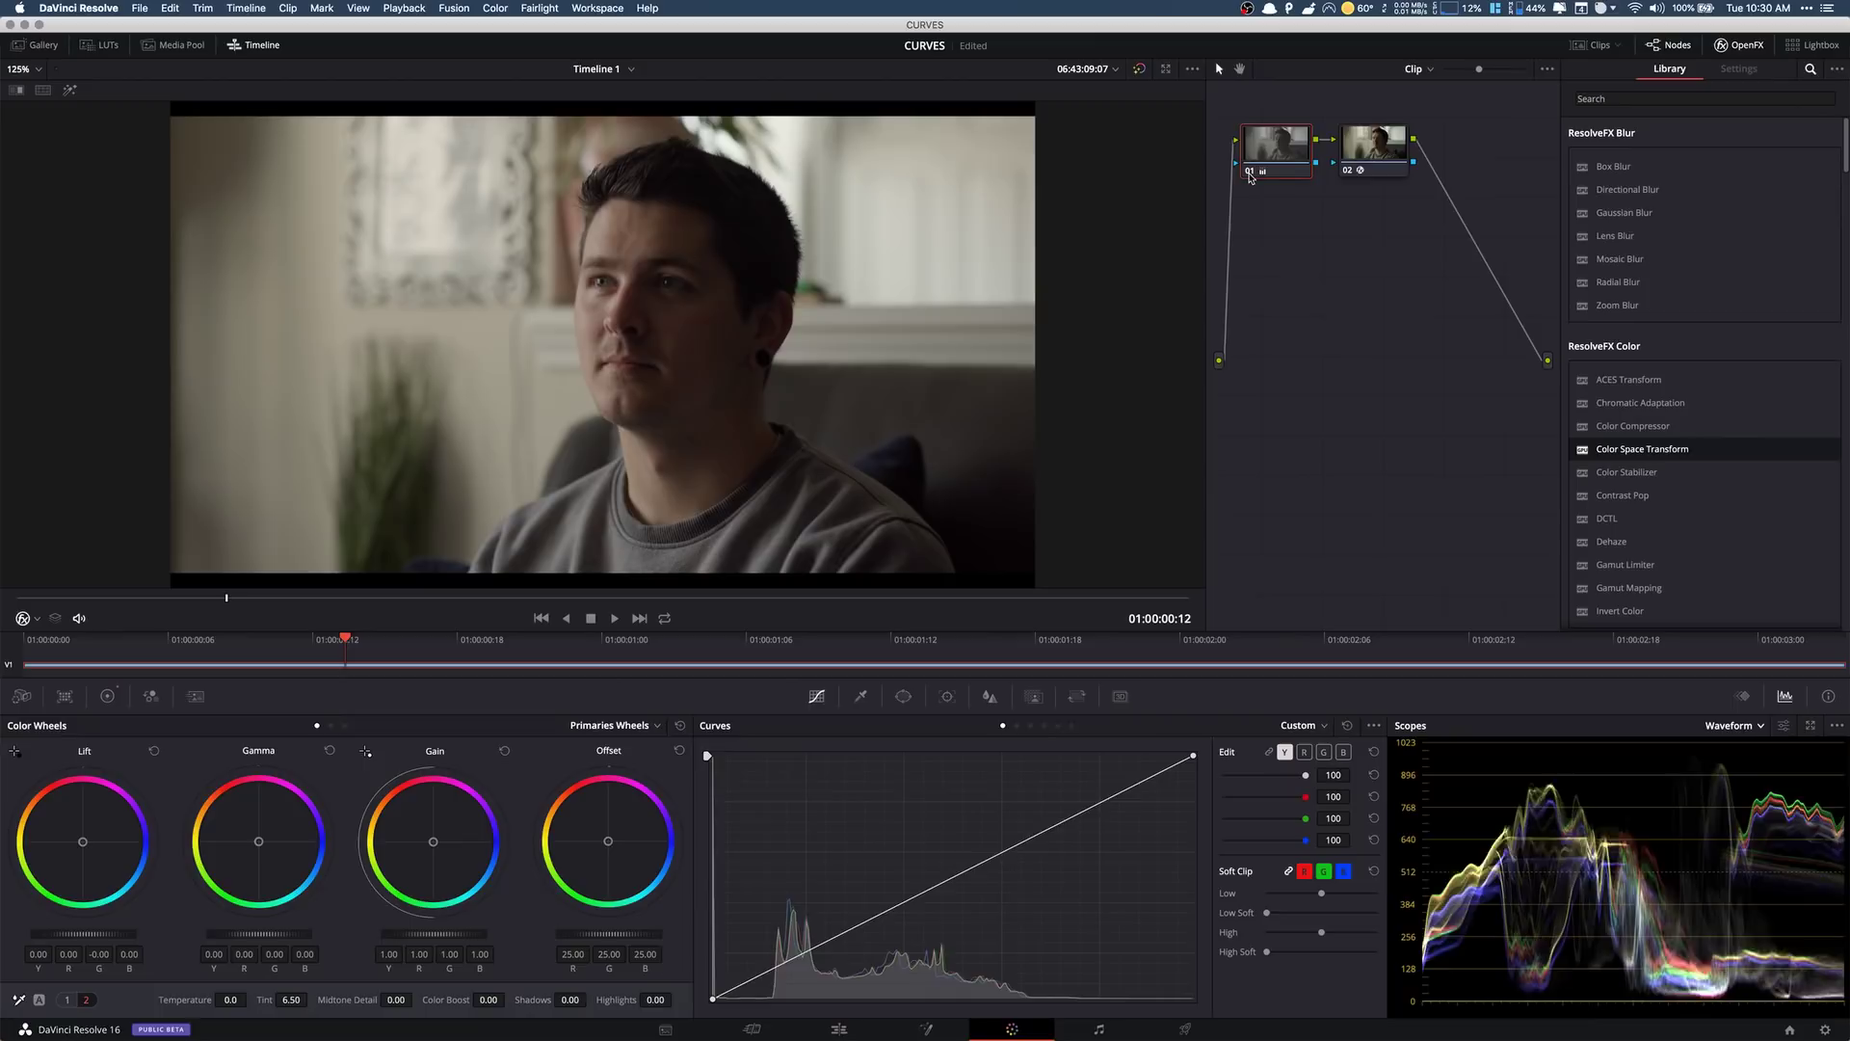
left_click(1249, 174)
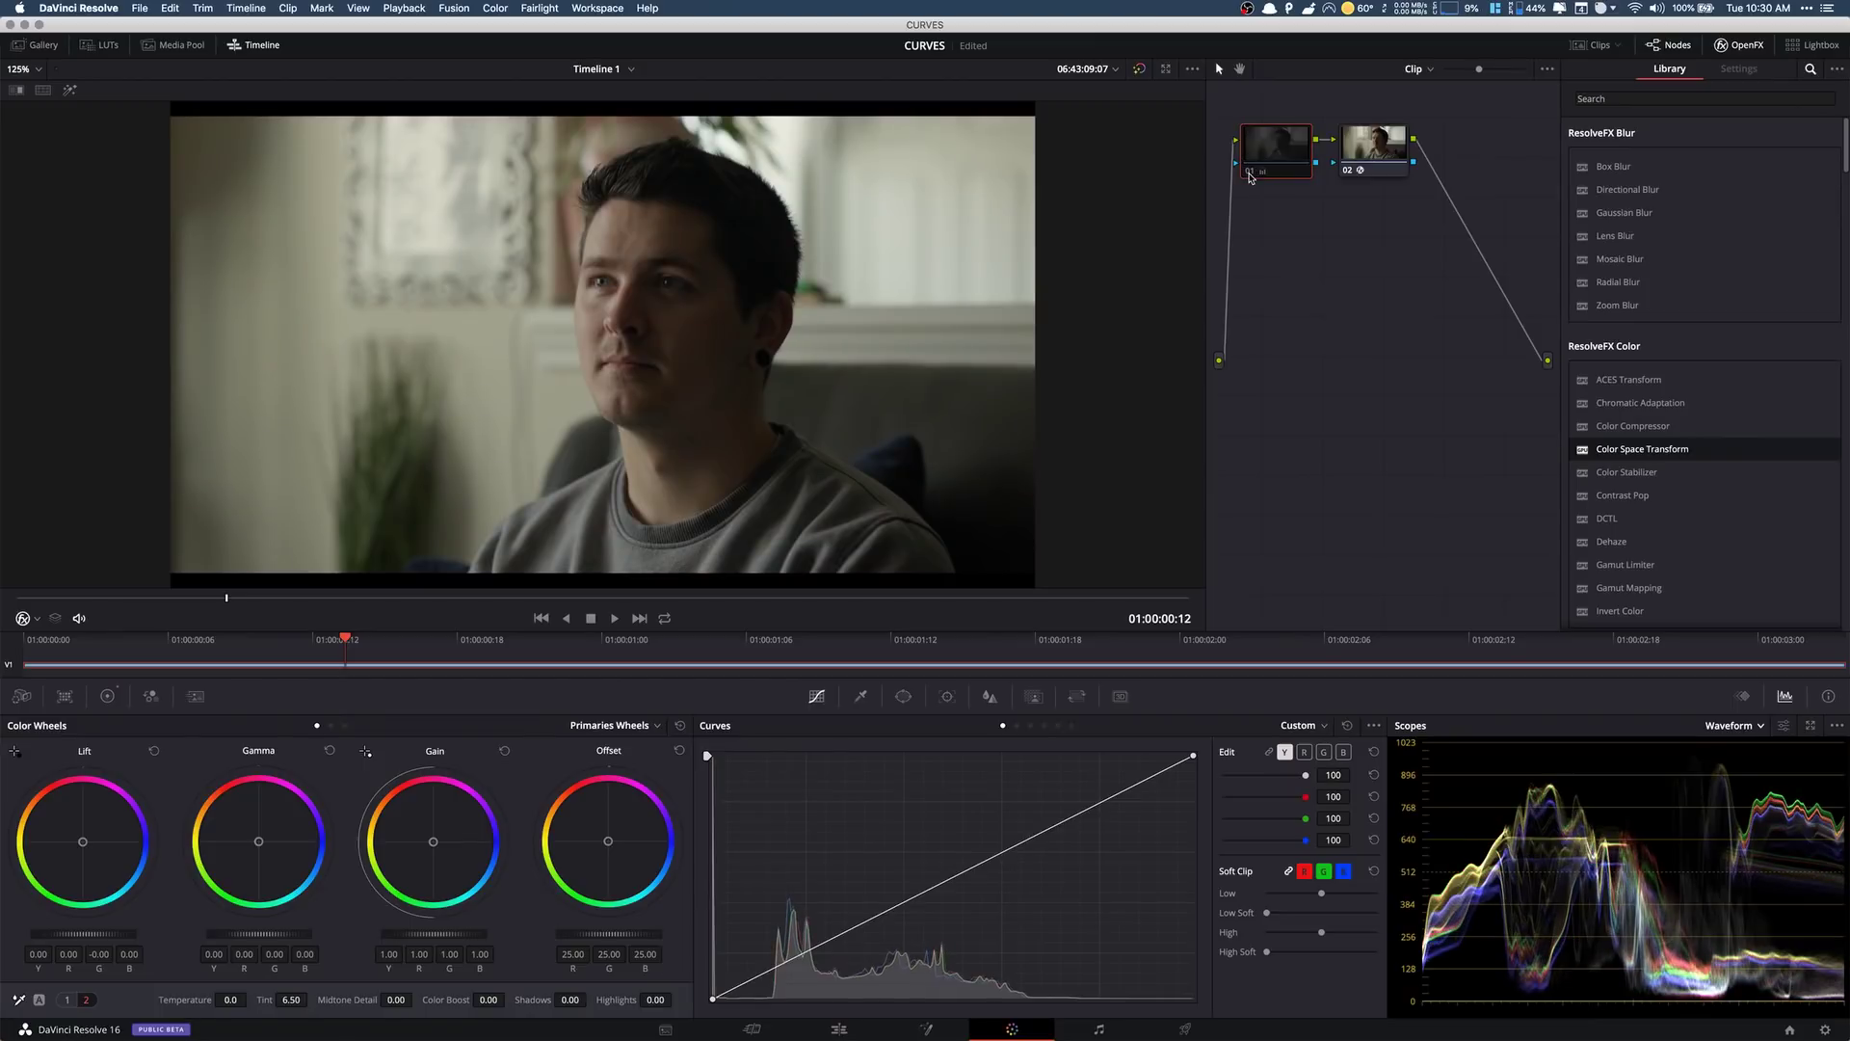
left_click(1250, 174)
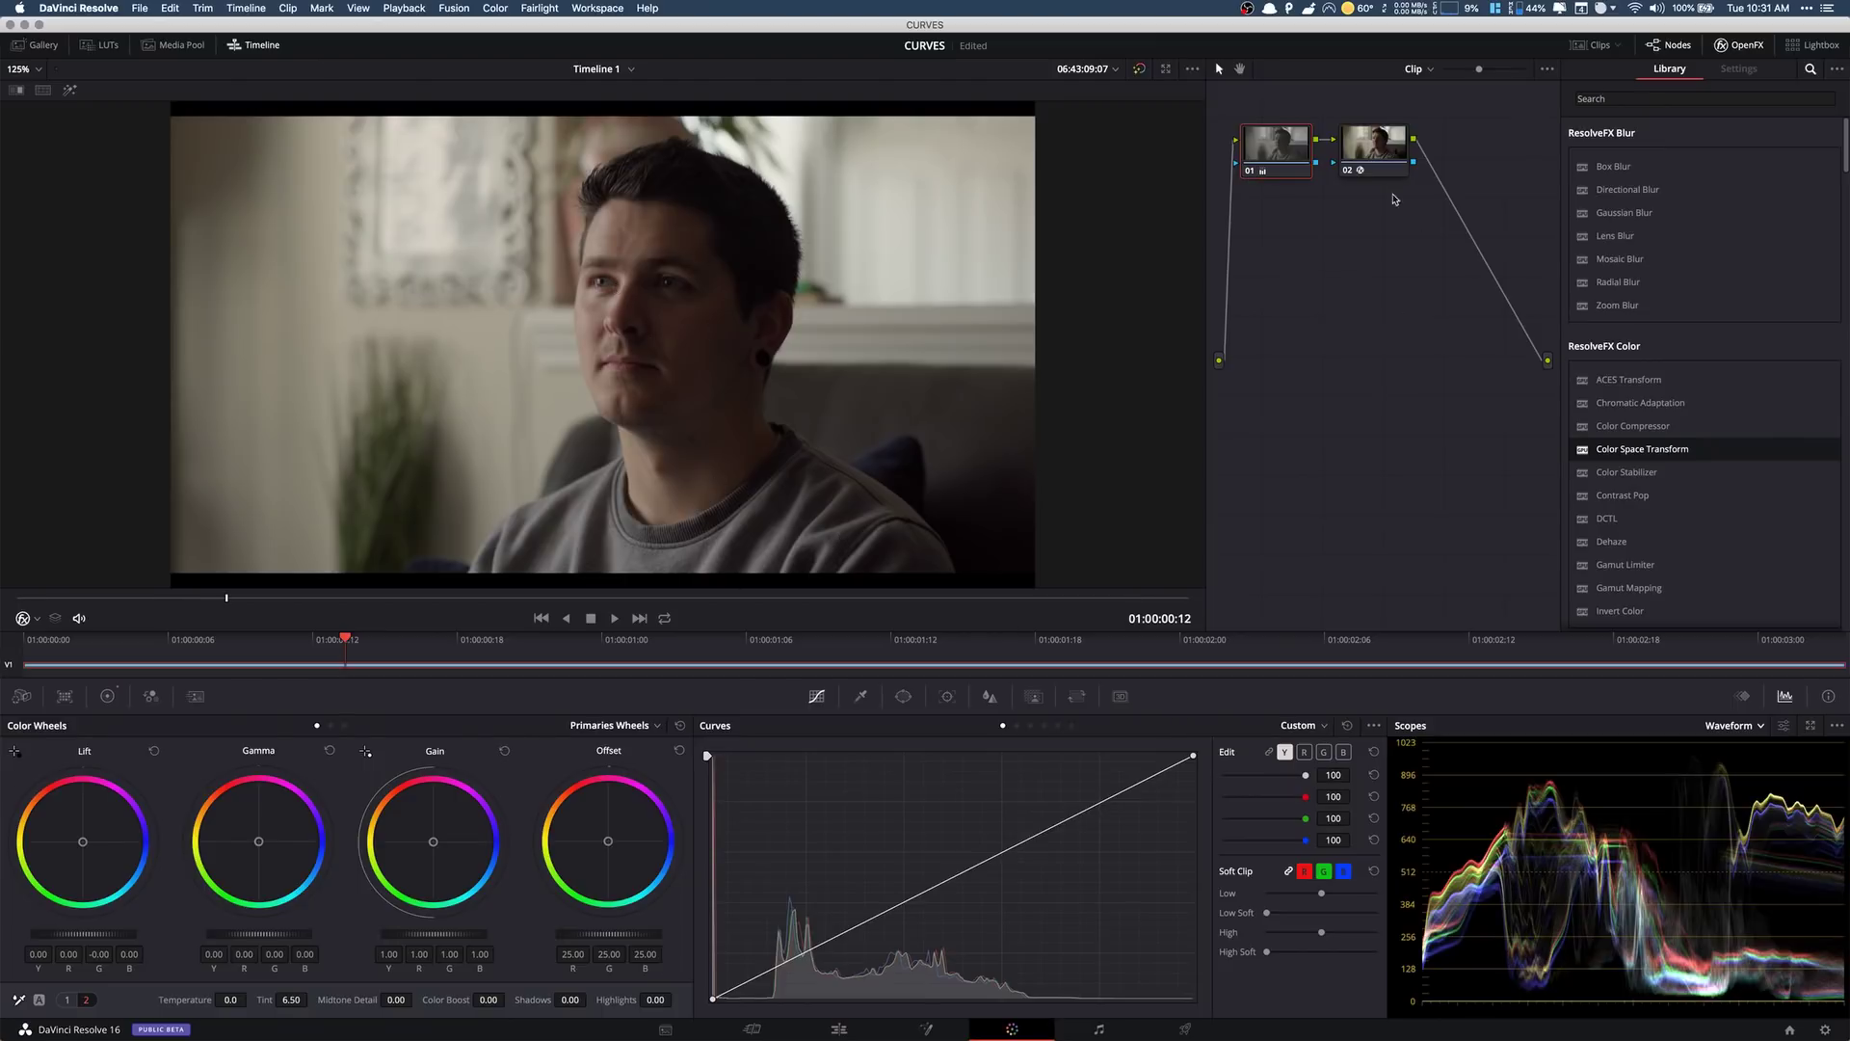
- Add node 03 after node 02 with OpenFX False Color using the Atomos preset
left_click(1373, 154)
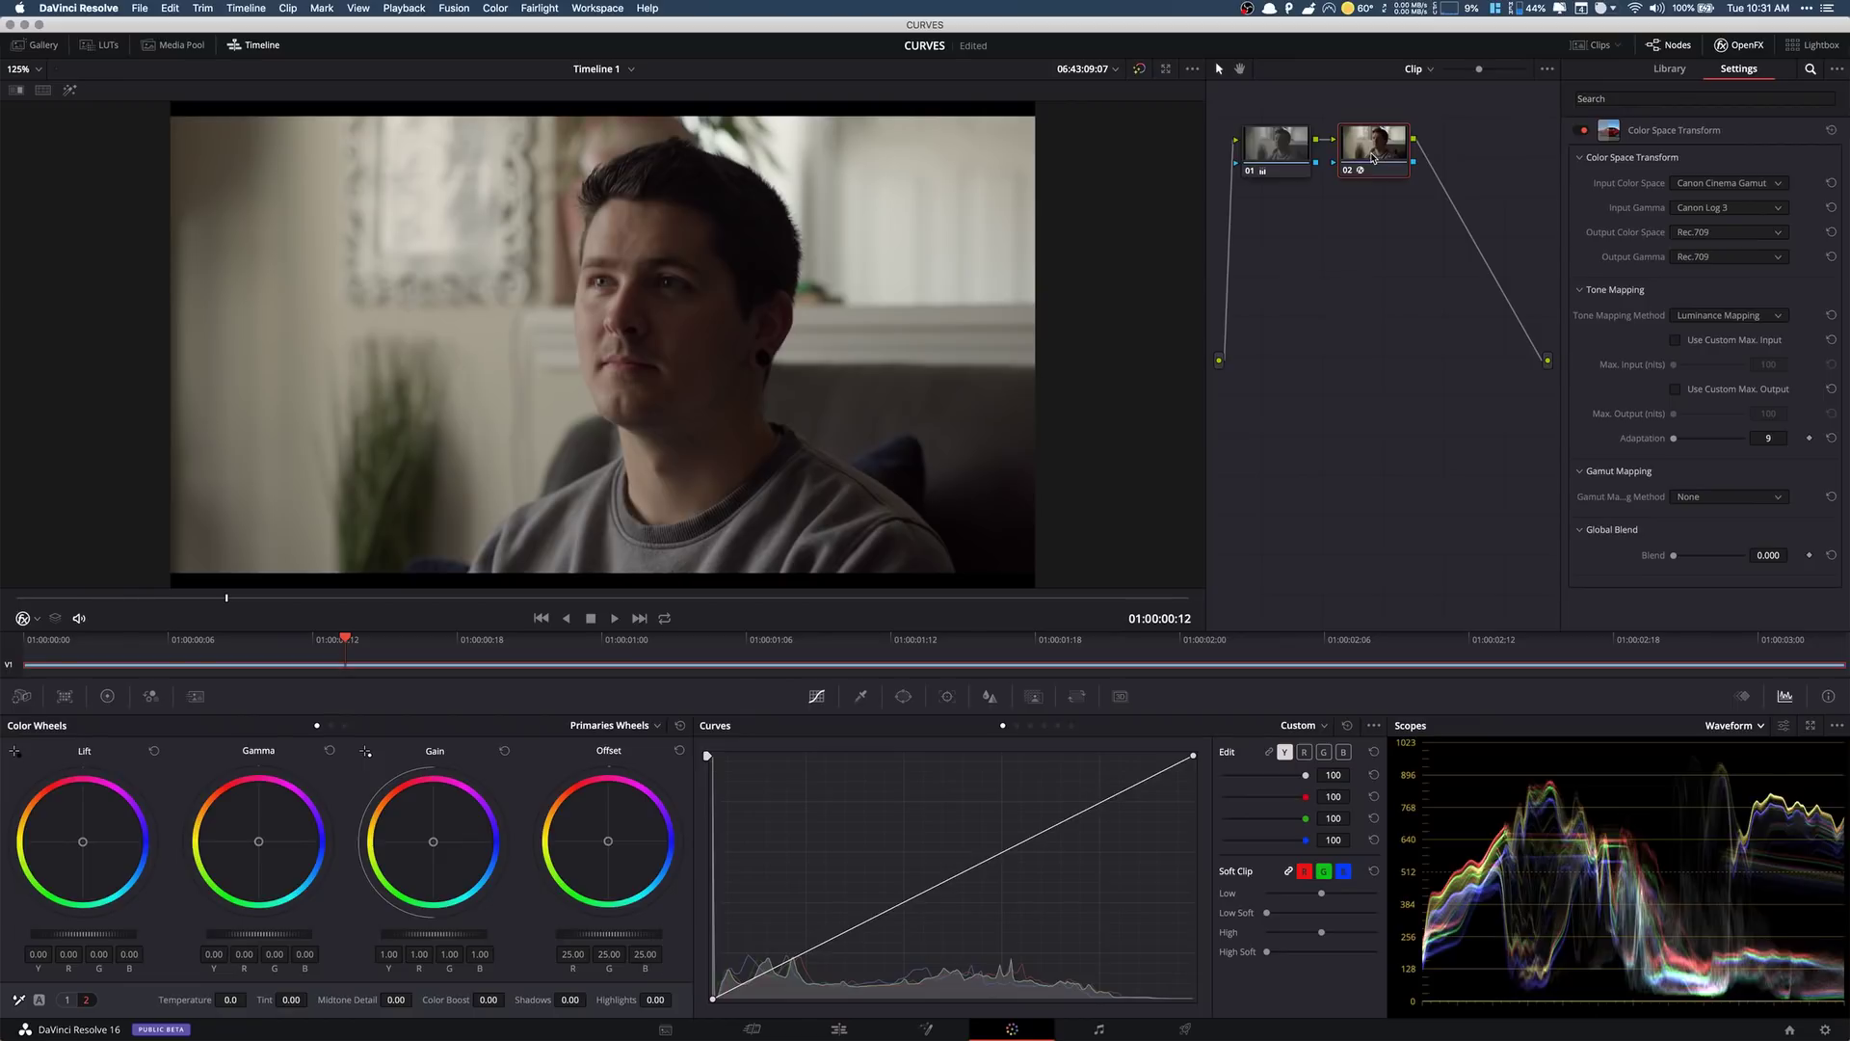
key("alt+s")
left_click(1641, 99)
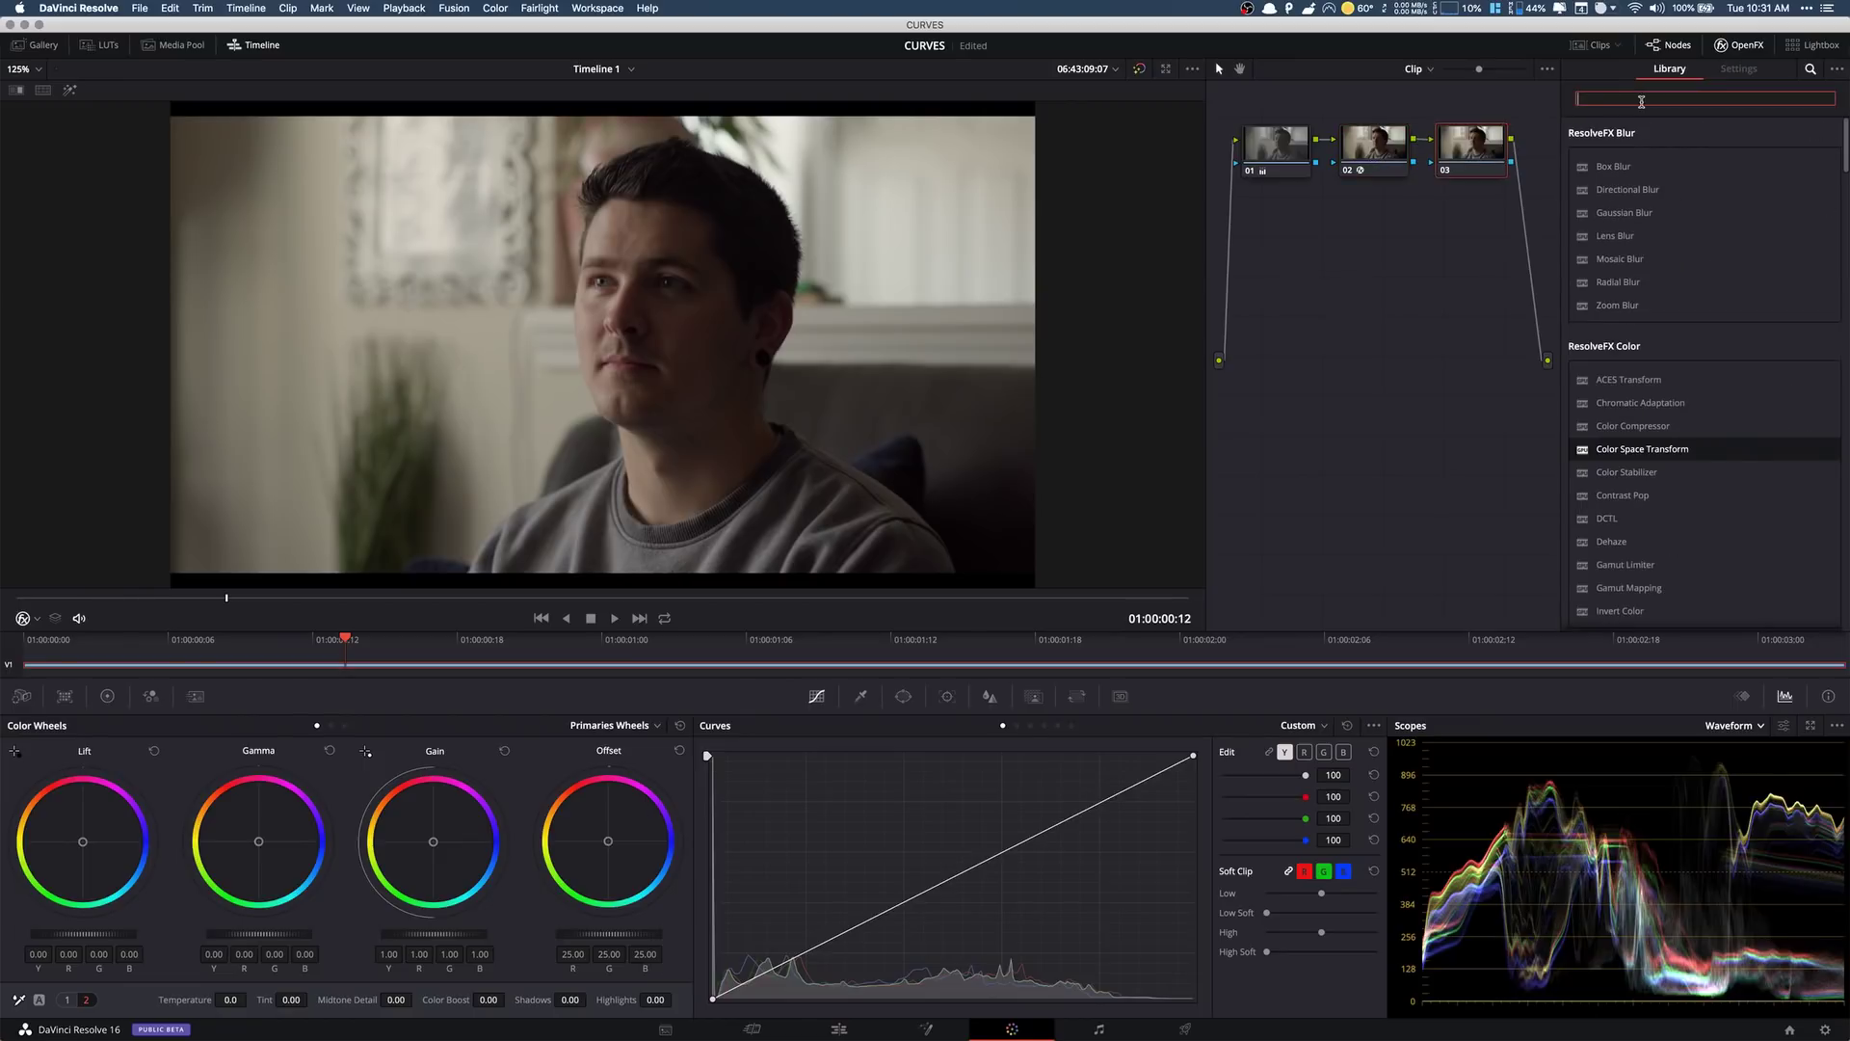
type("fal")
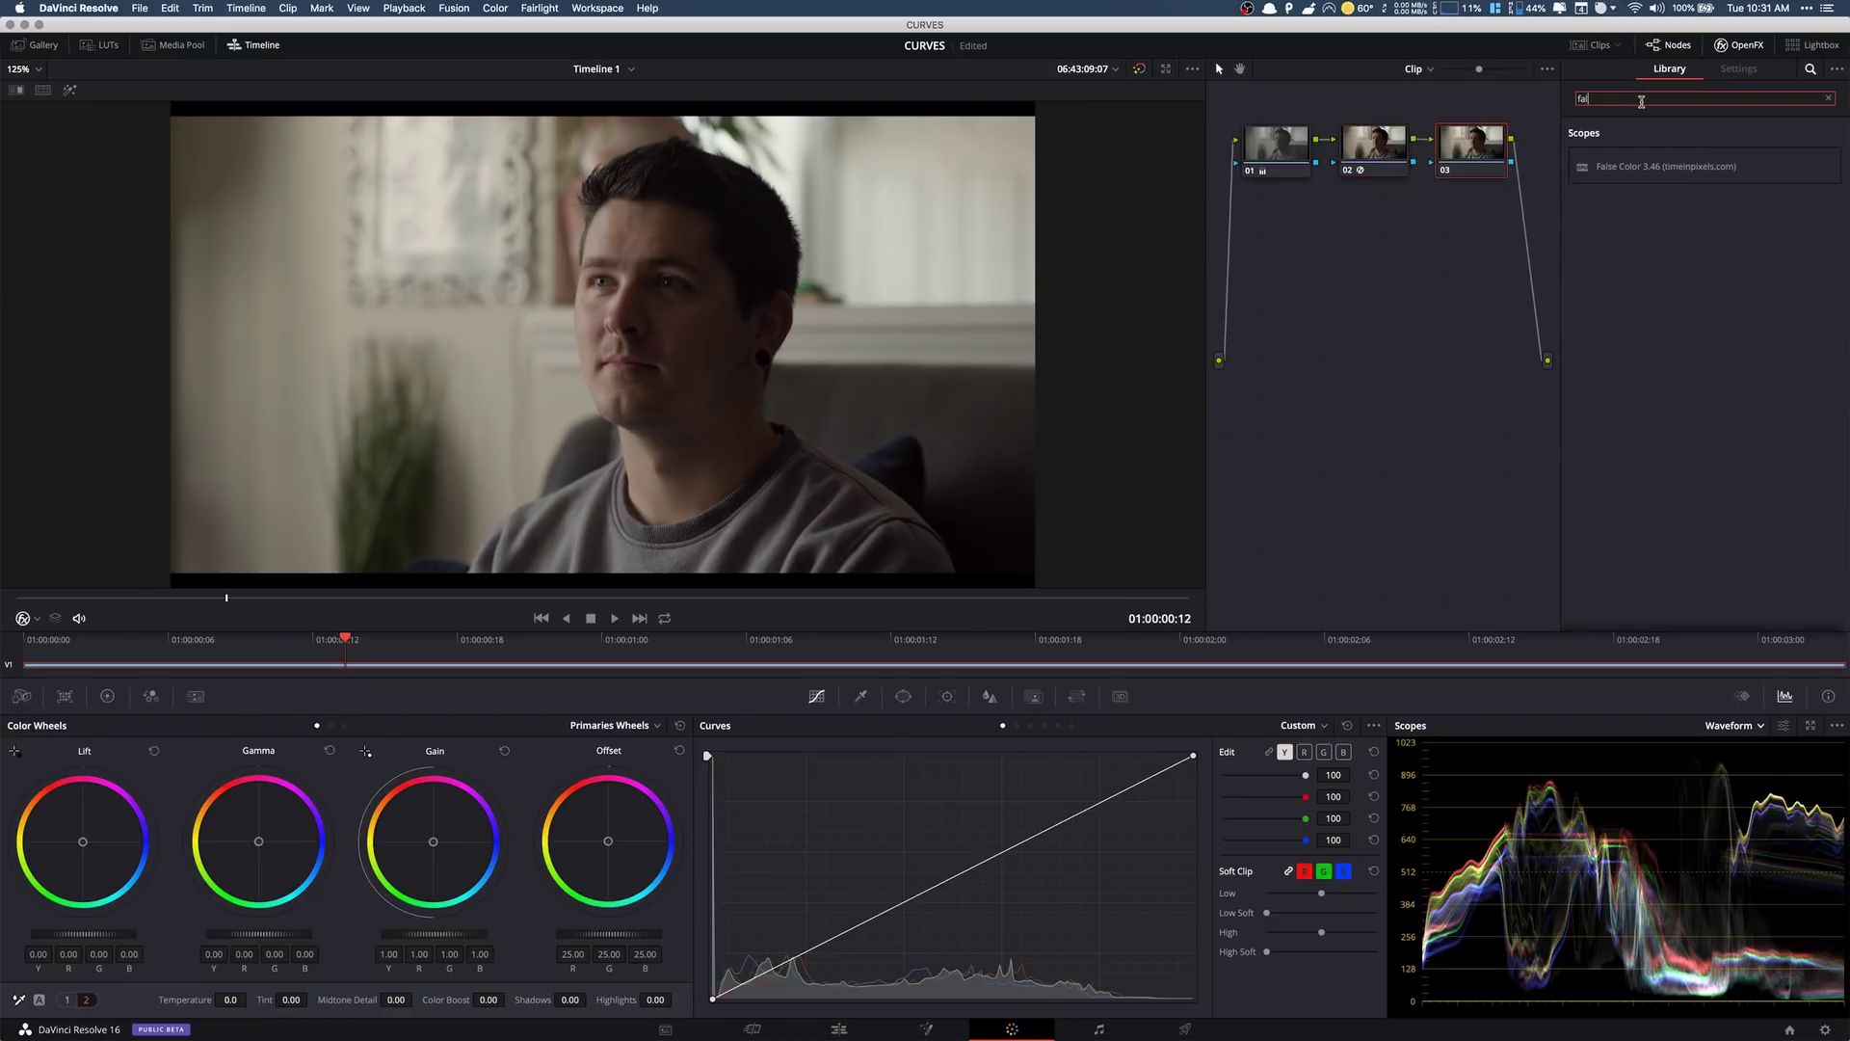
left_click_drag(1657, 166, 1482, 156)
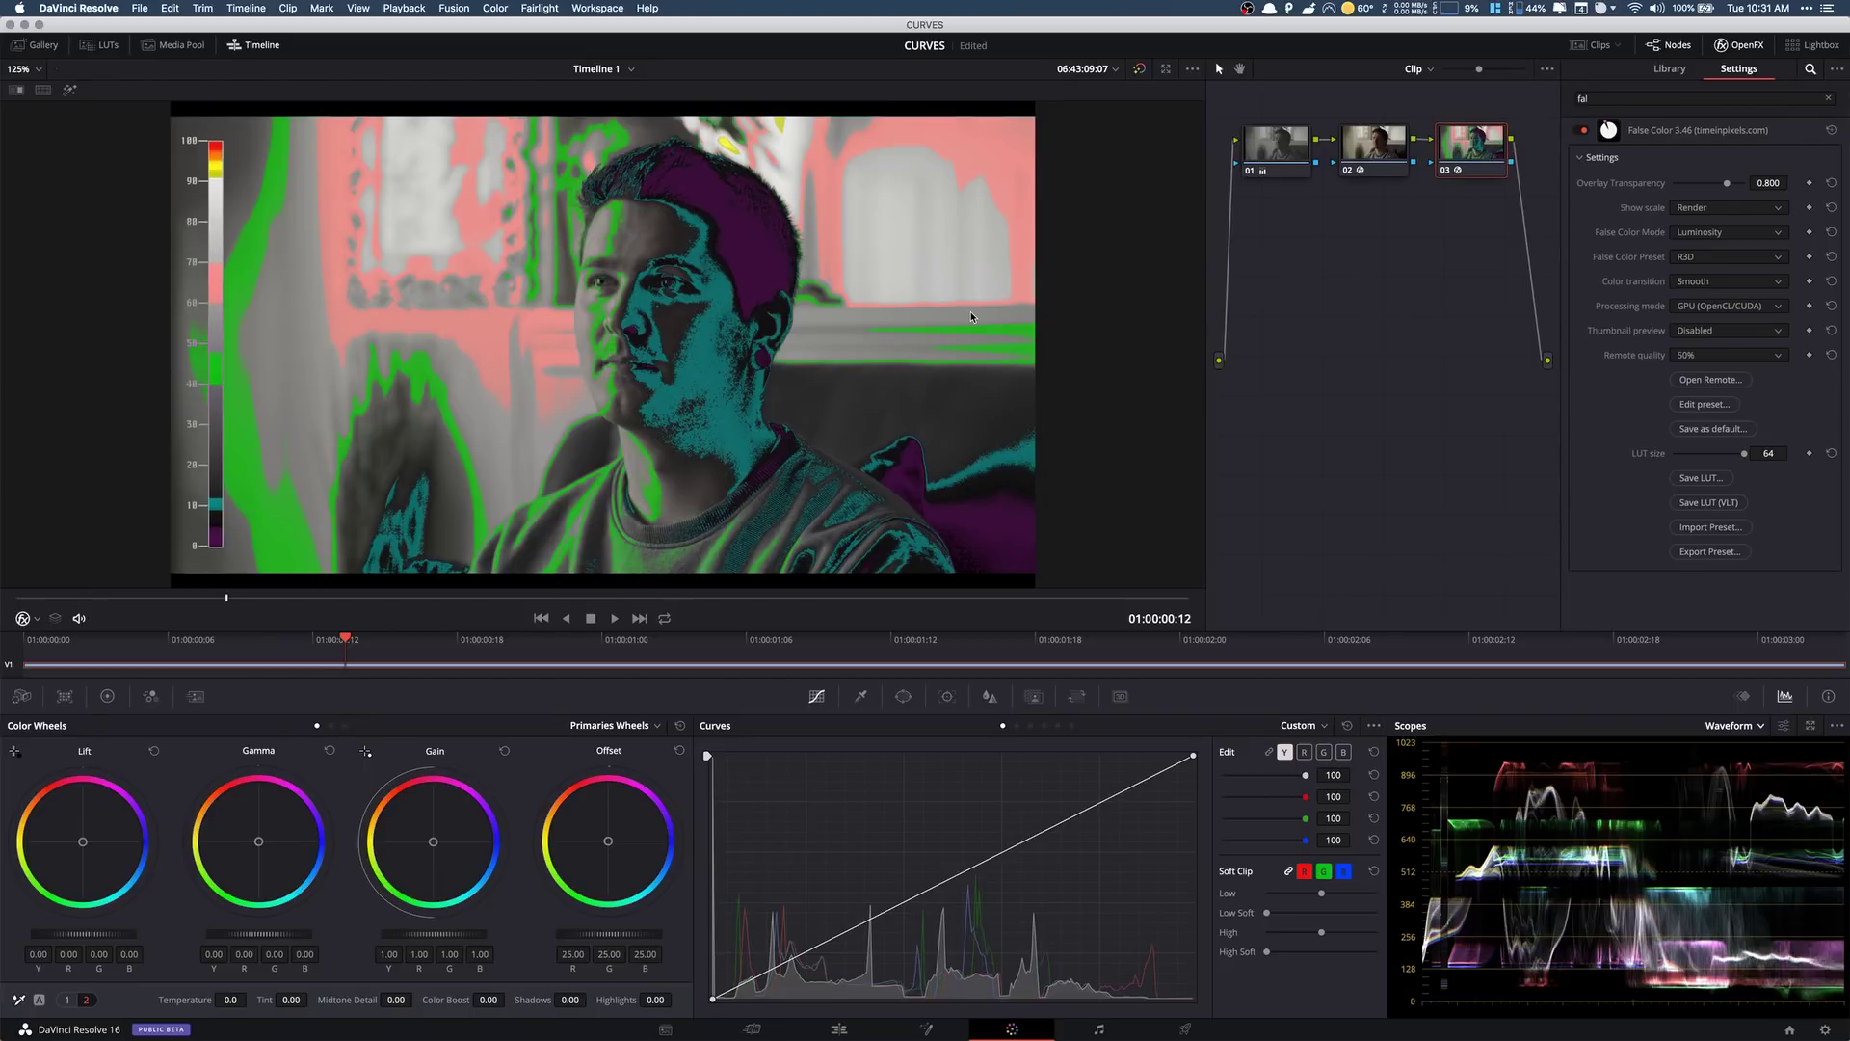
left_click(1750, 254)
left_click(1693, 371)
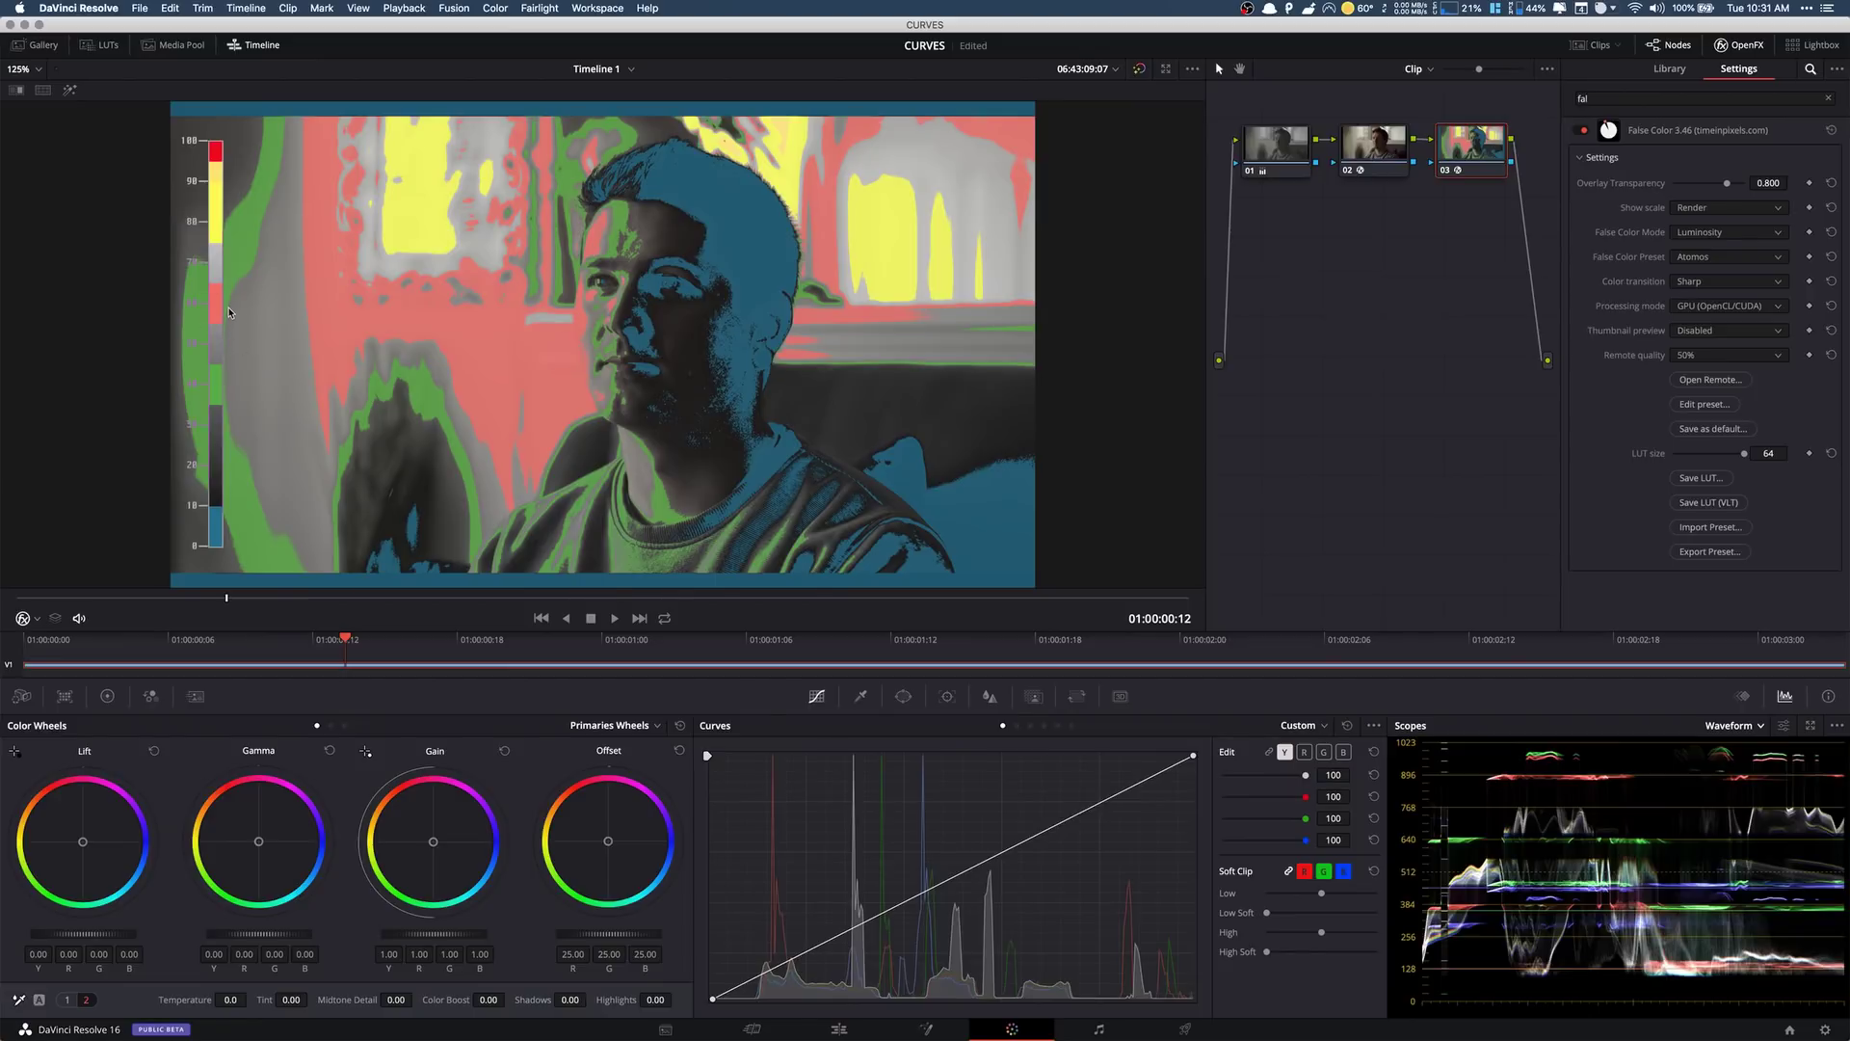
- Give node 01 contrast 1.072, gain 0.91, gamma 0.01, lift -0.01, then bypass False Color
left_click(1294, 146)
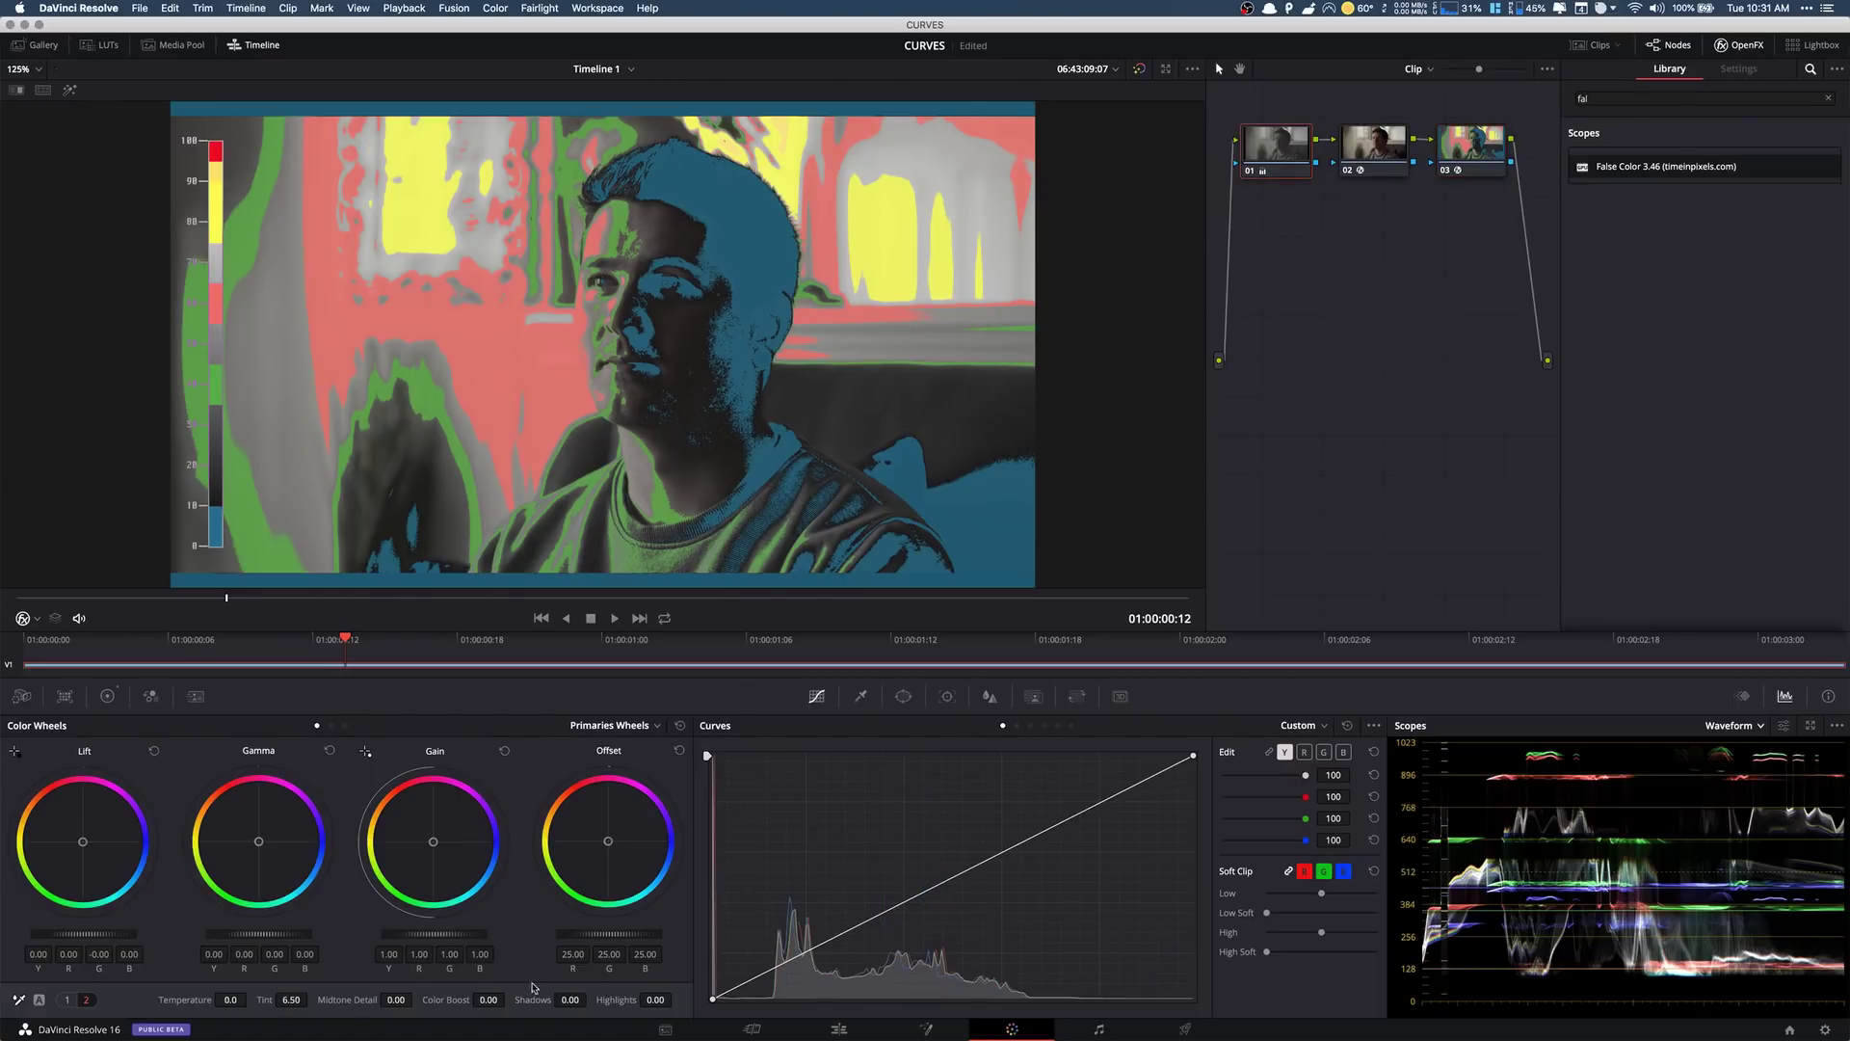
left_click(67, 999)
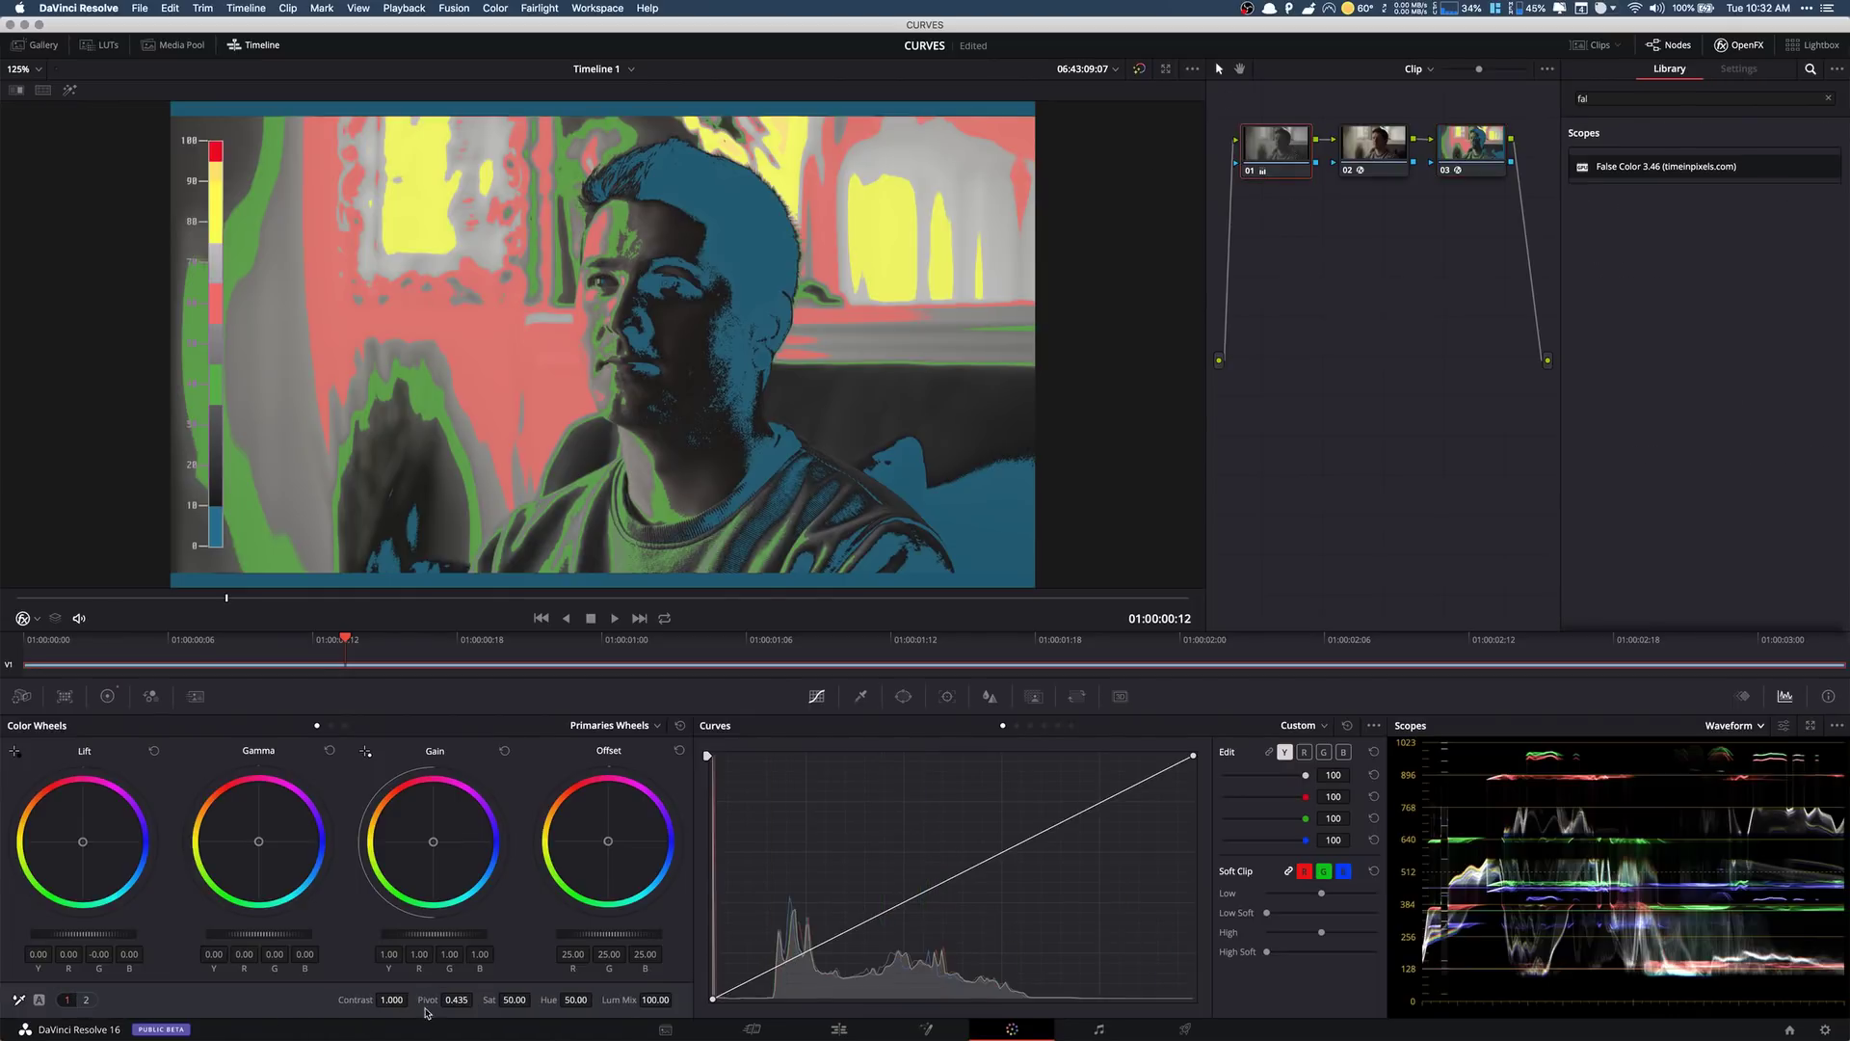
left_click_drag(391, 999, 412, 998)
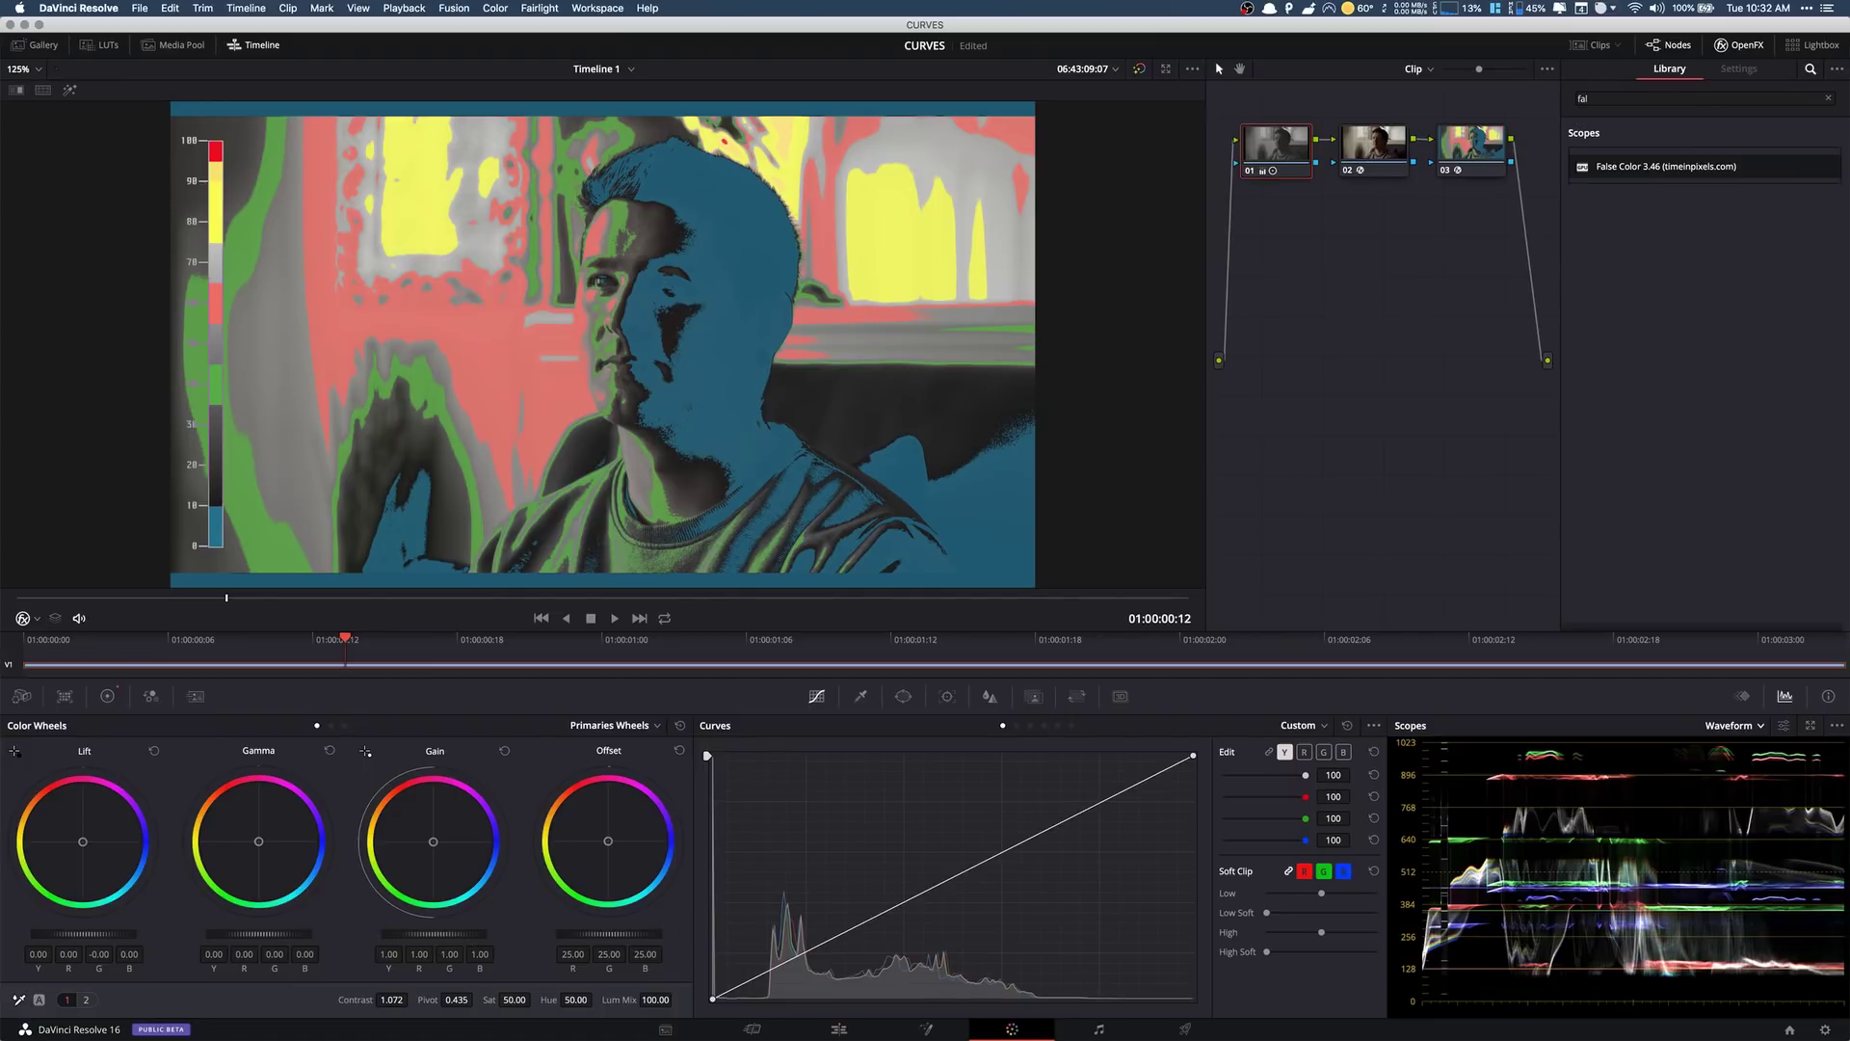
left_click_drag(472, 933, 411, 934)
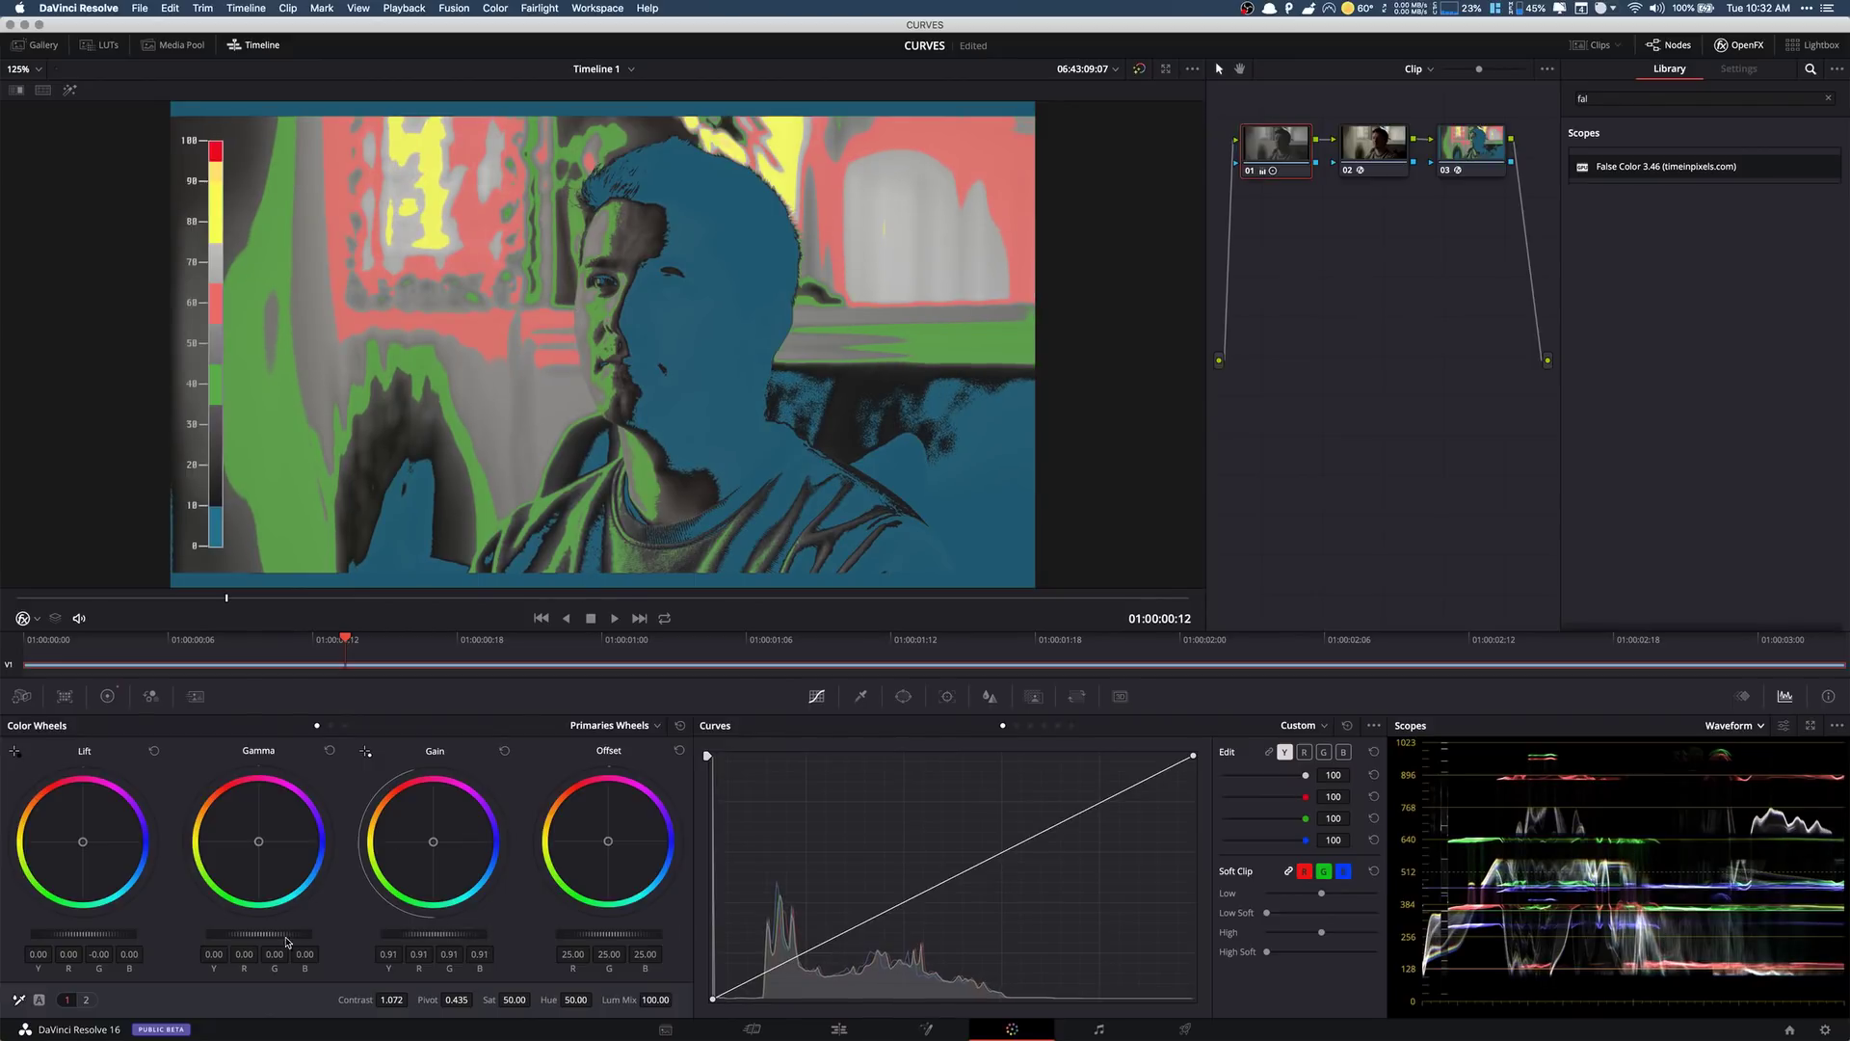
left_click_drag(258, 933, 262, 934)
left_click_drag(85, 934, 82, 934)
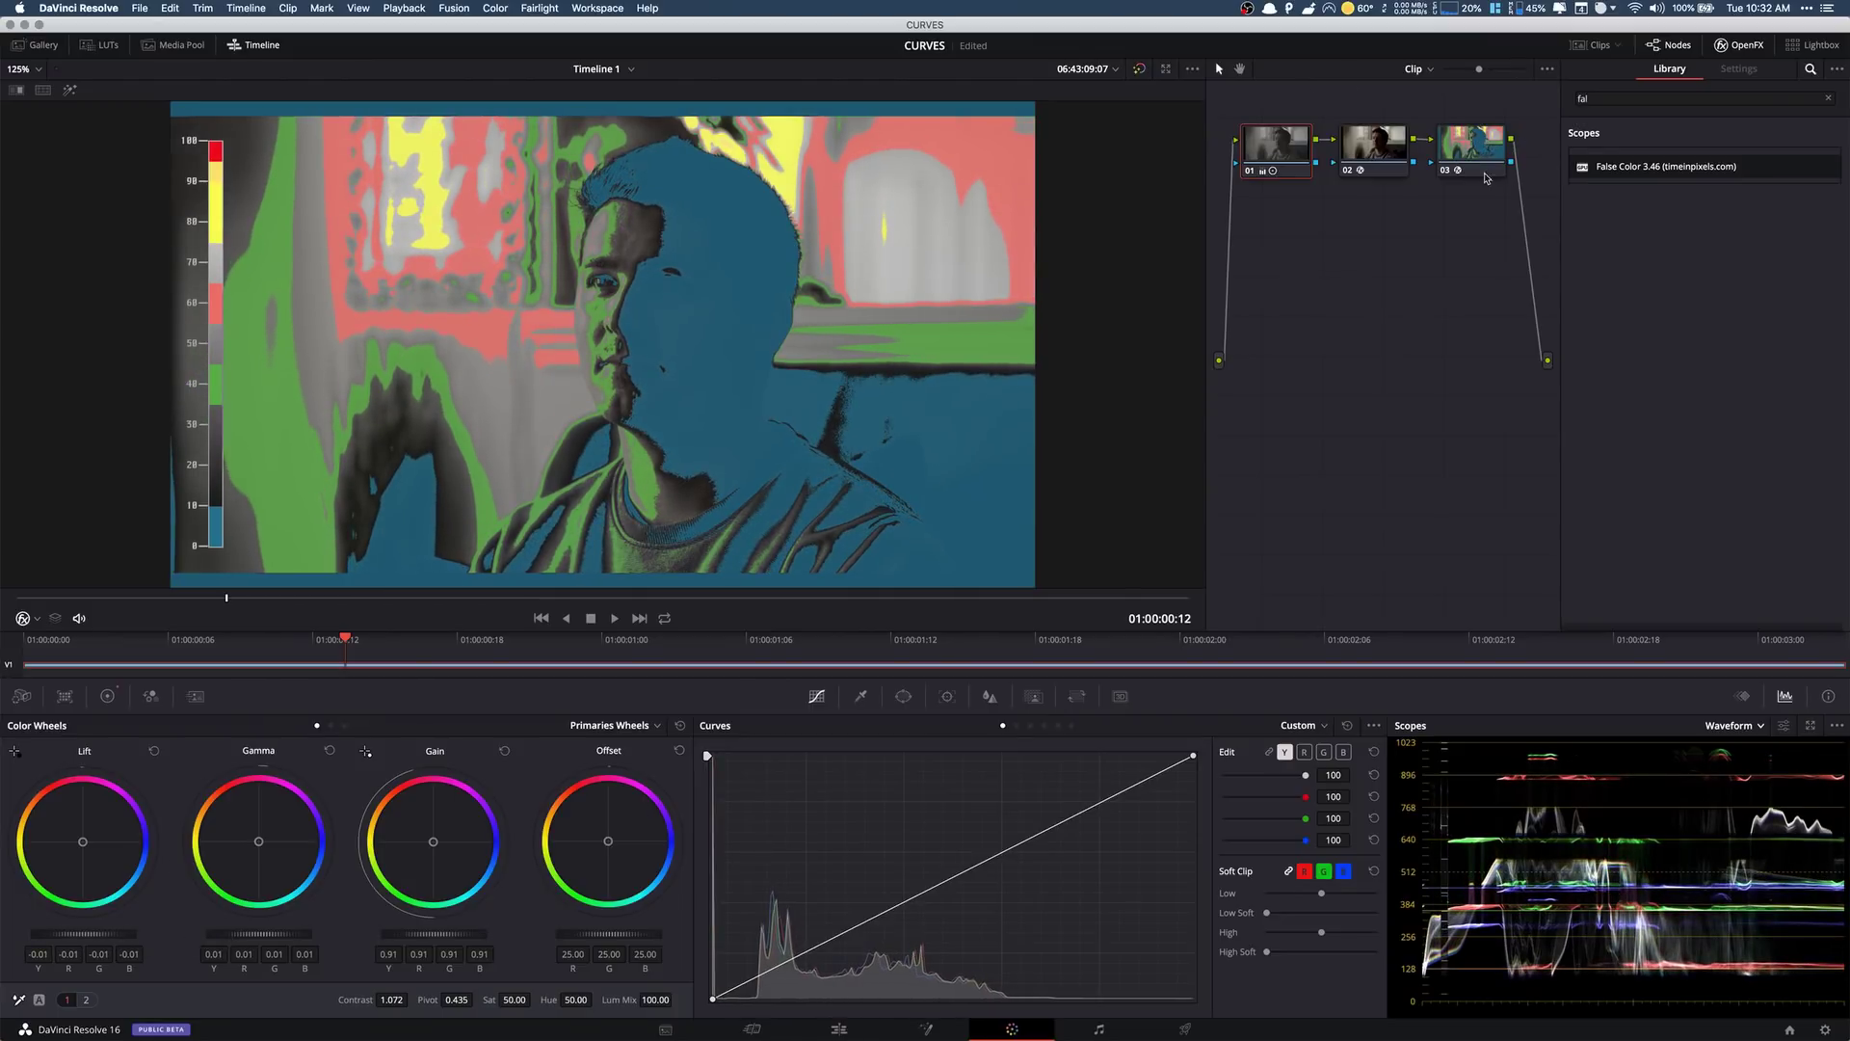
left_click(1443, 173)
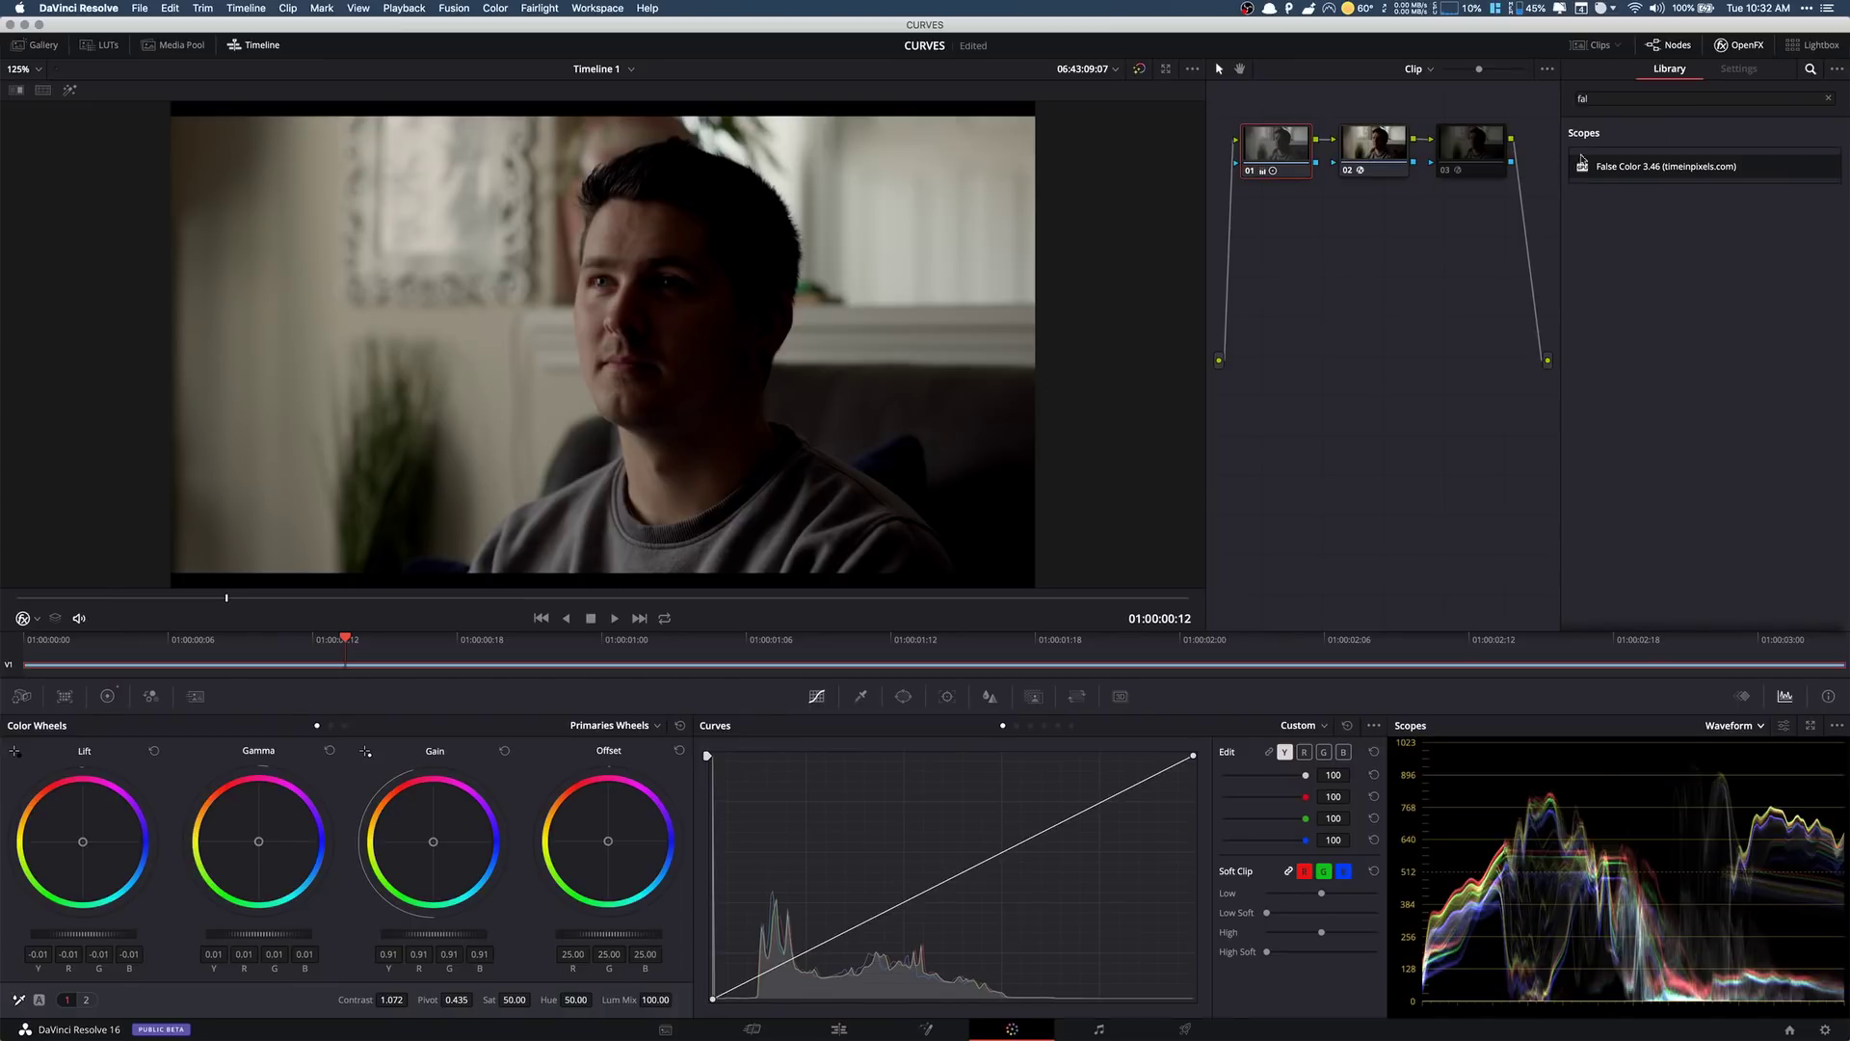
- After a quick False Color check, add three Y-curve points on node 01 forming a gentle S-curve
left_click(1445, 169)
left_click(1445, 170)
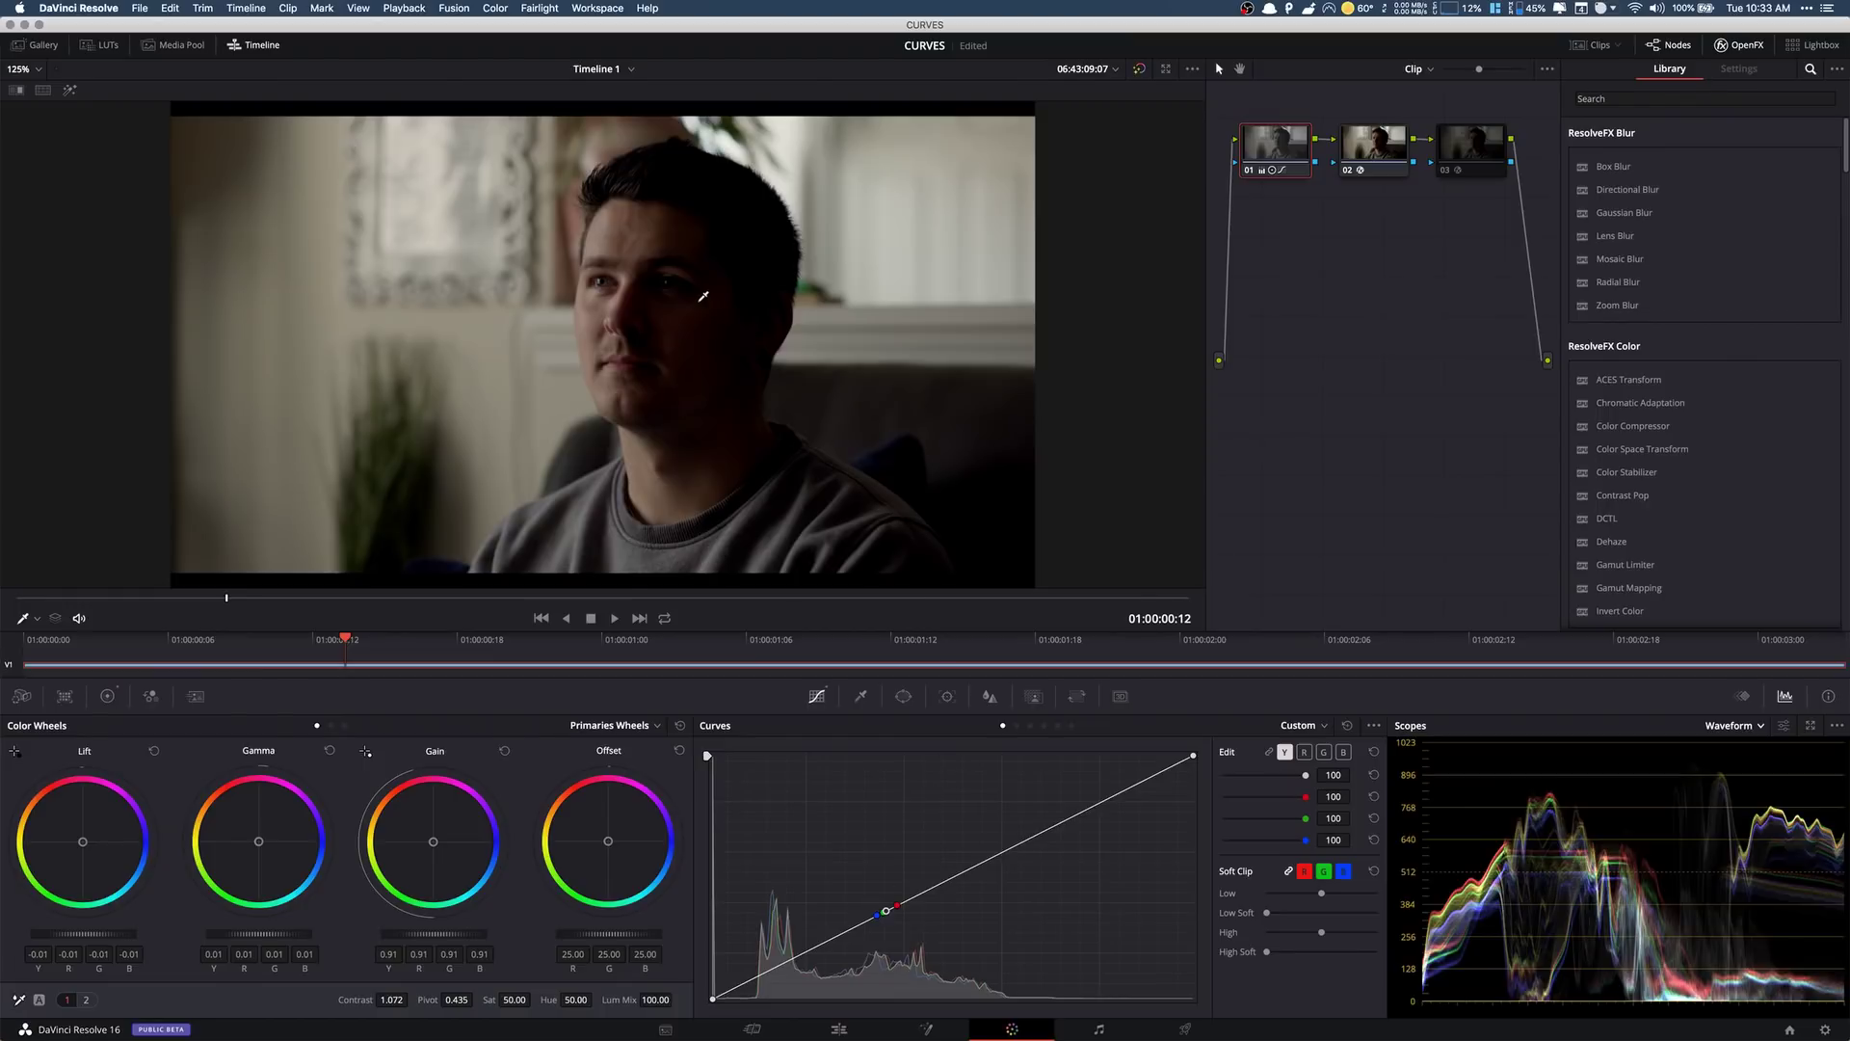
left_click(669, 220)
left_click_drag(888, 914, 888, 911)
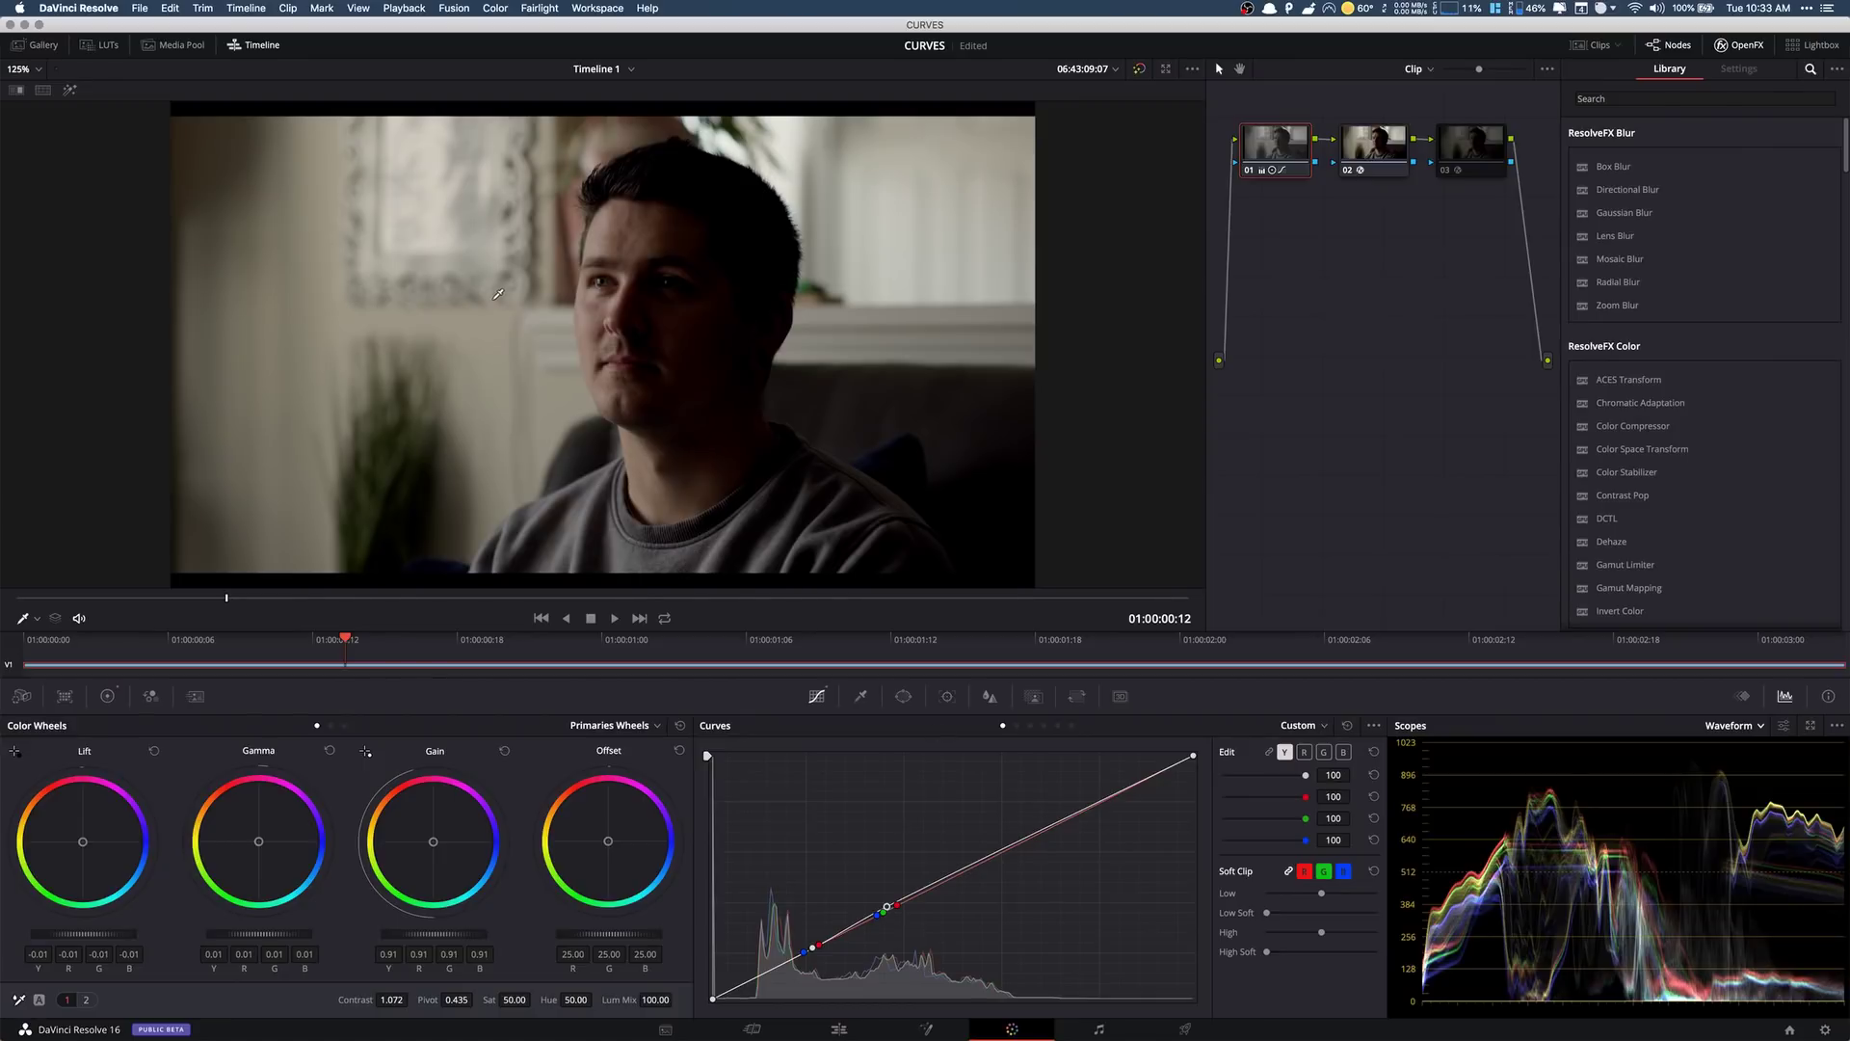
left_click(943, 879)
left_click_drag(944, 880, 947, 885)
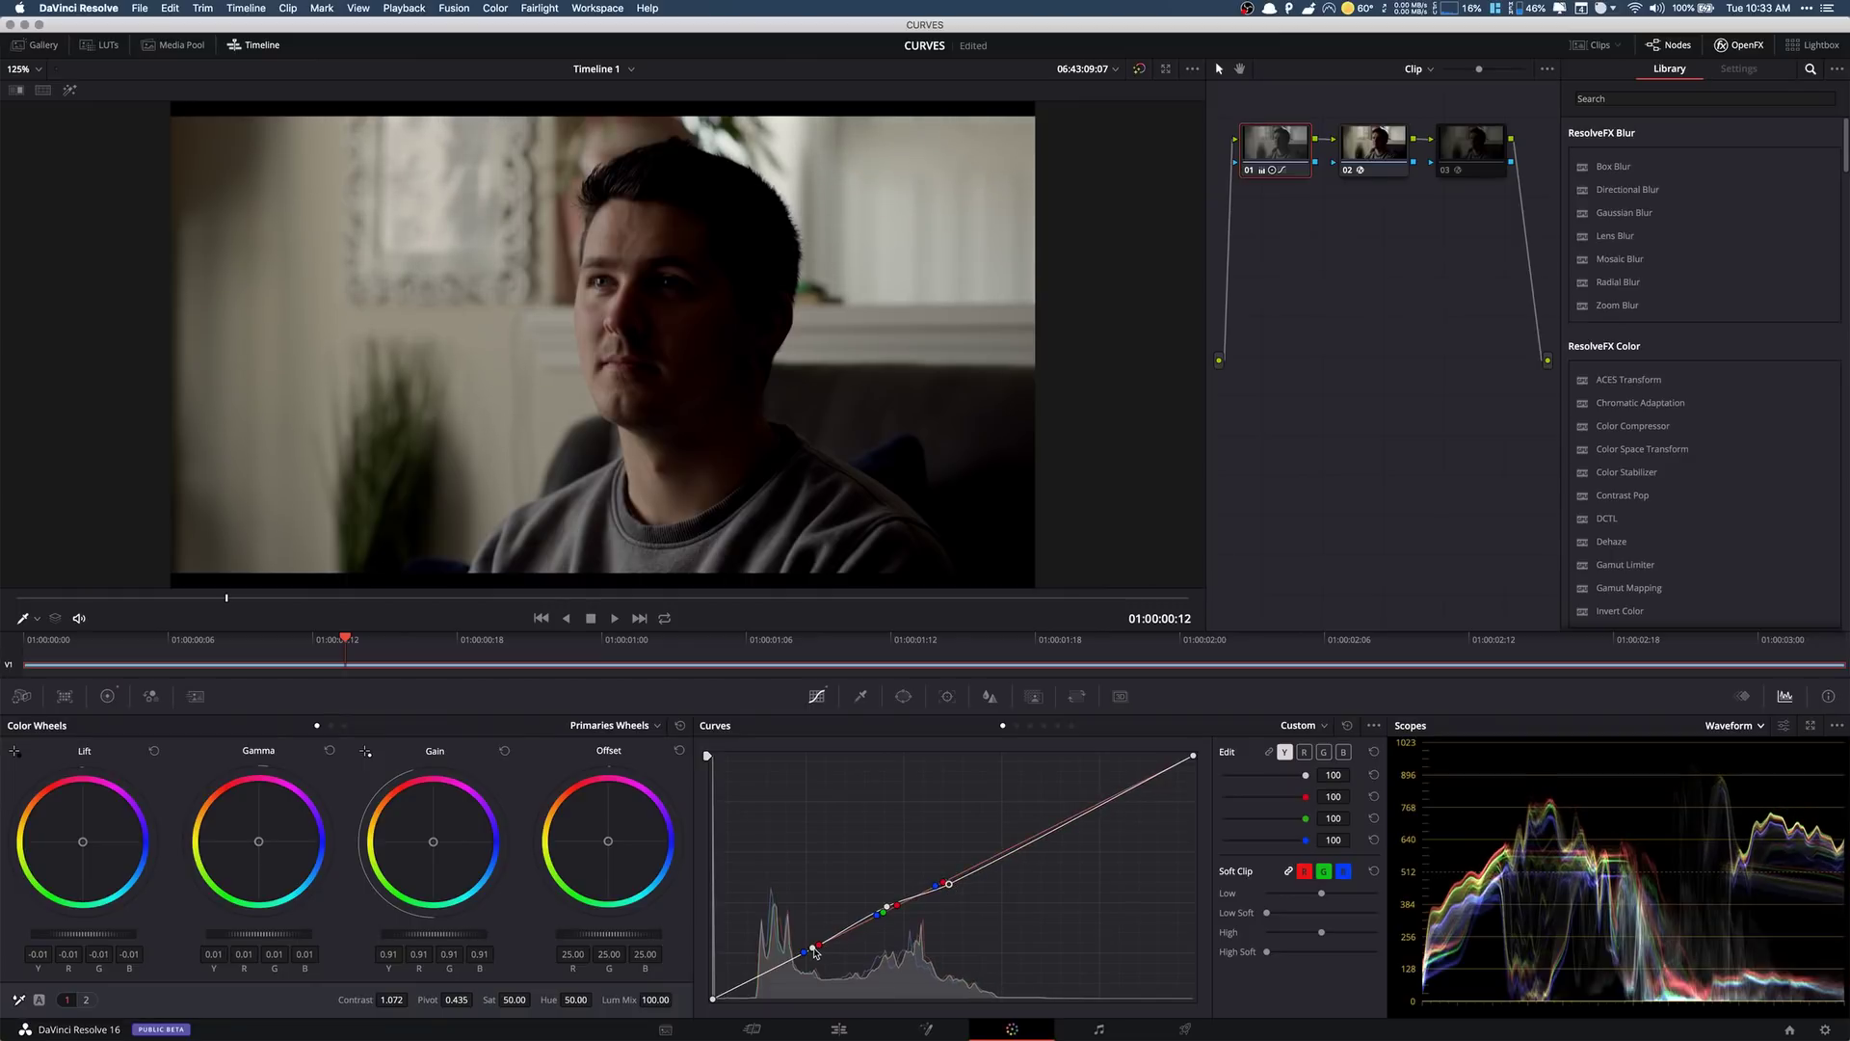
left_click_drag(814, 951, 808, 954)
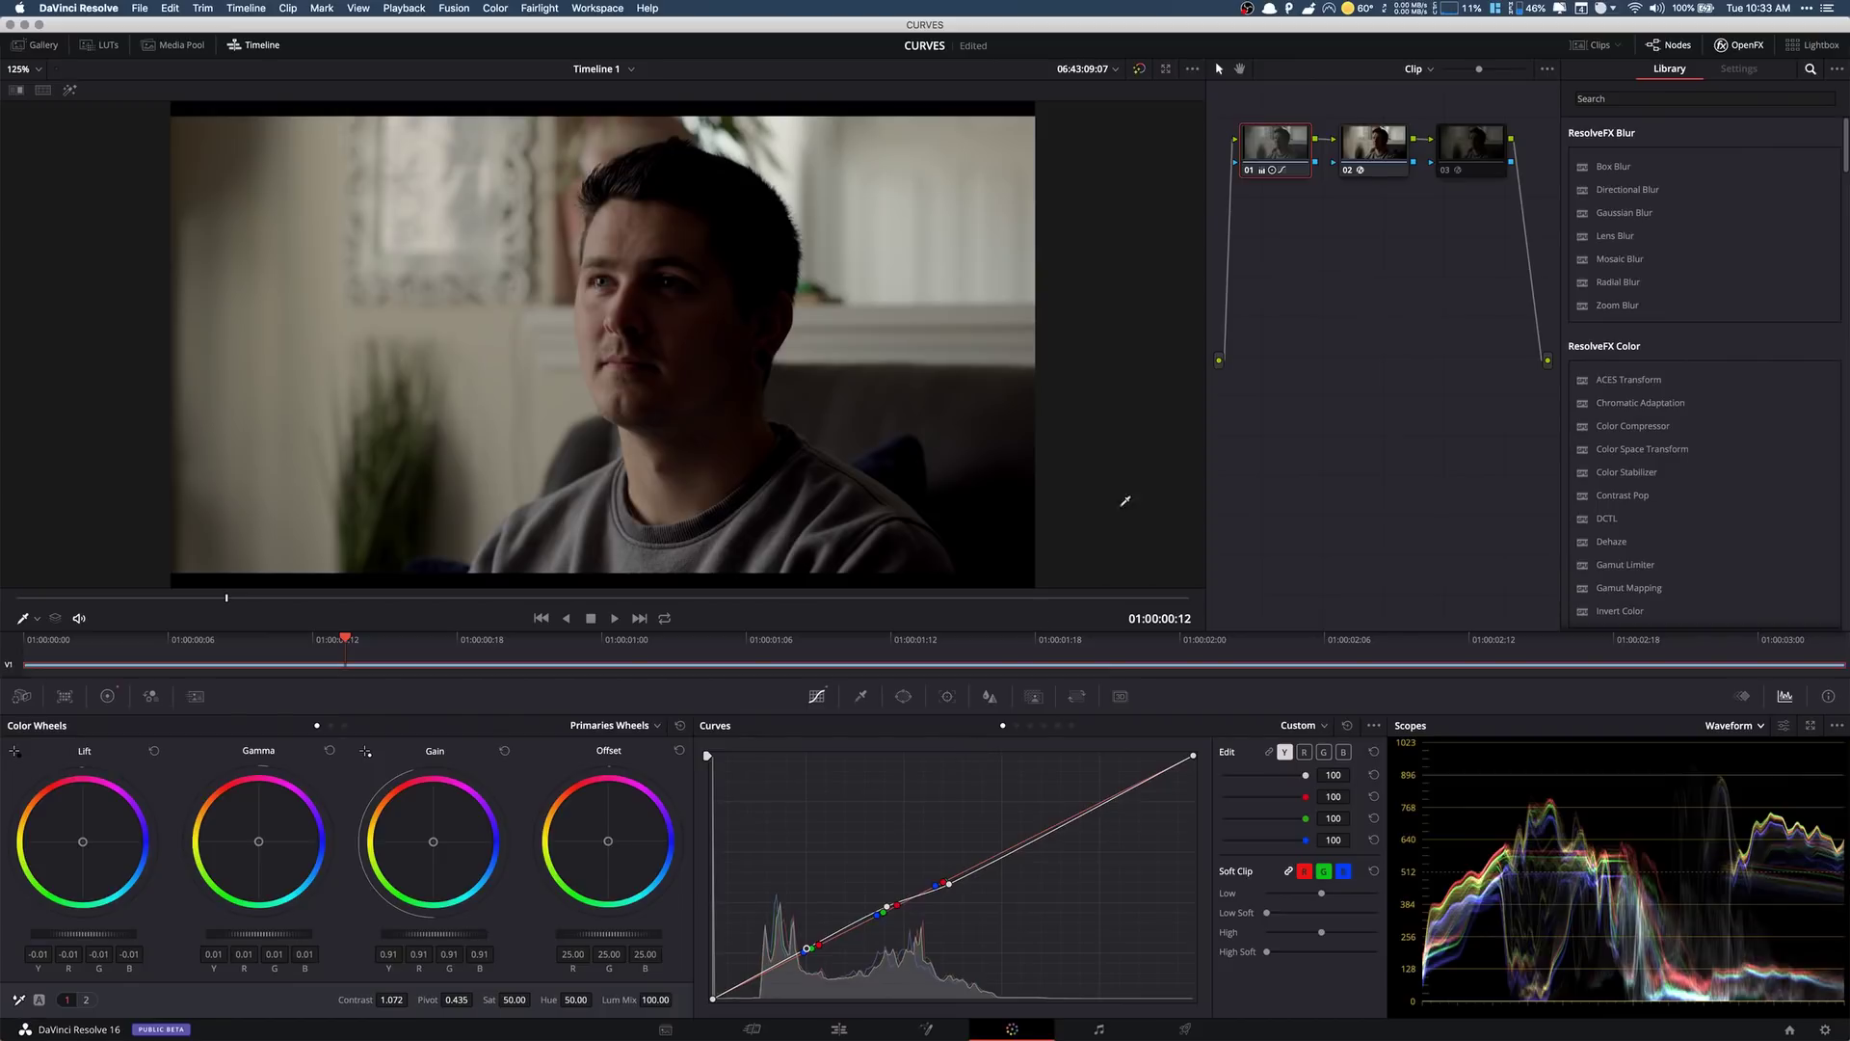
- Select node 03, briefly enable False Color to check exposure, then bypass it again
left_click(1452, 174)
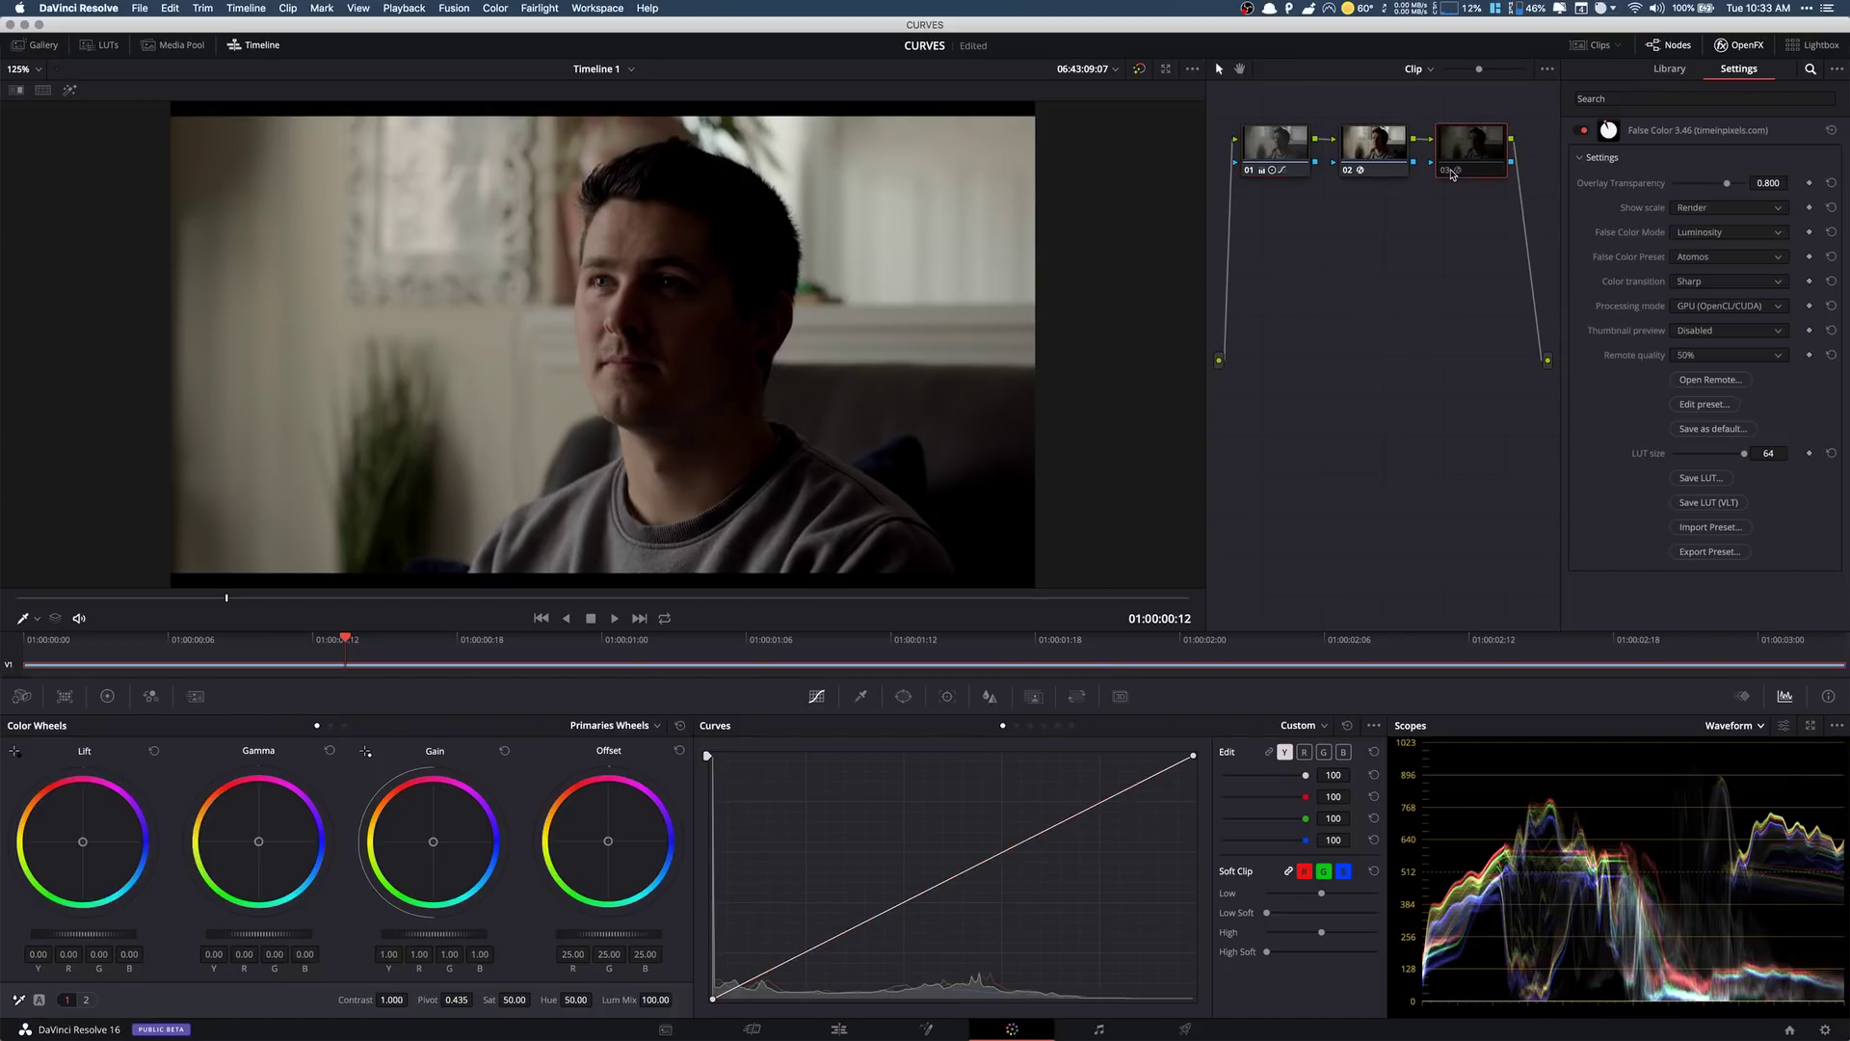
left_click(1445, 172)
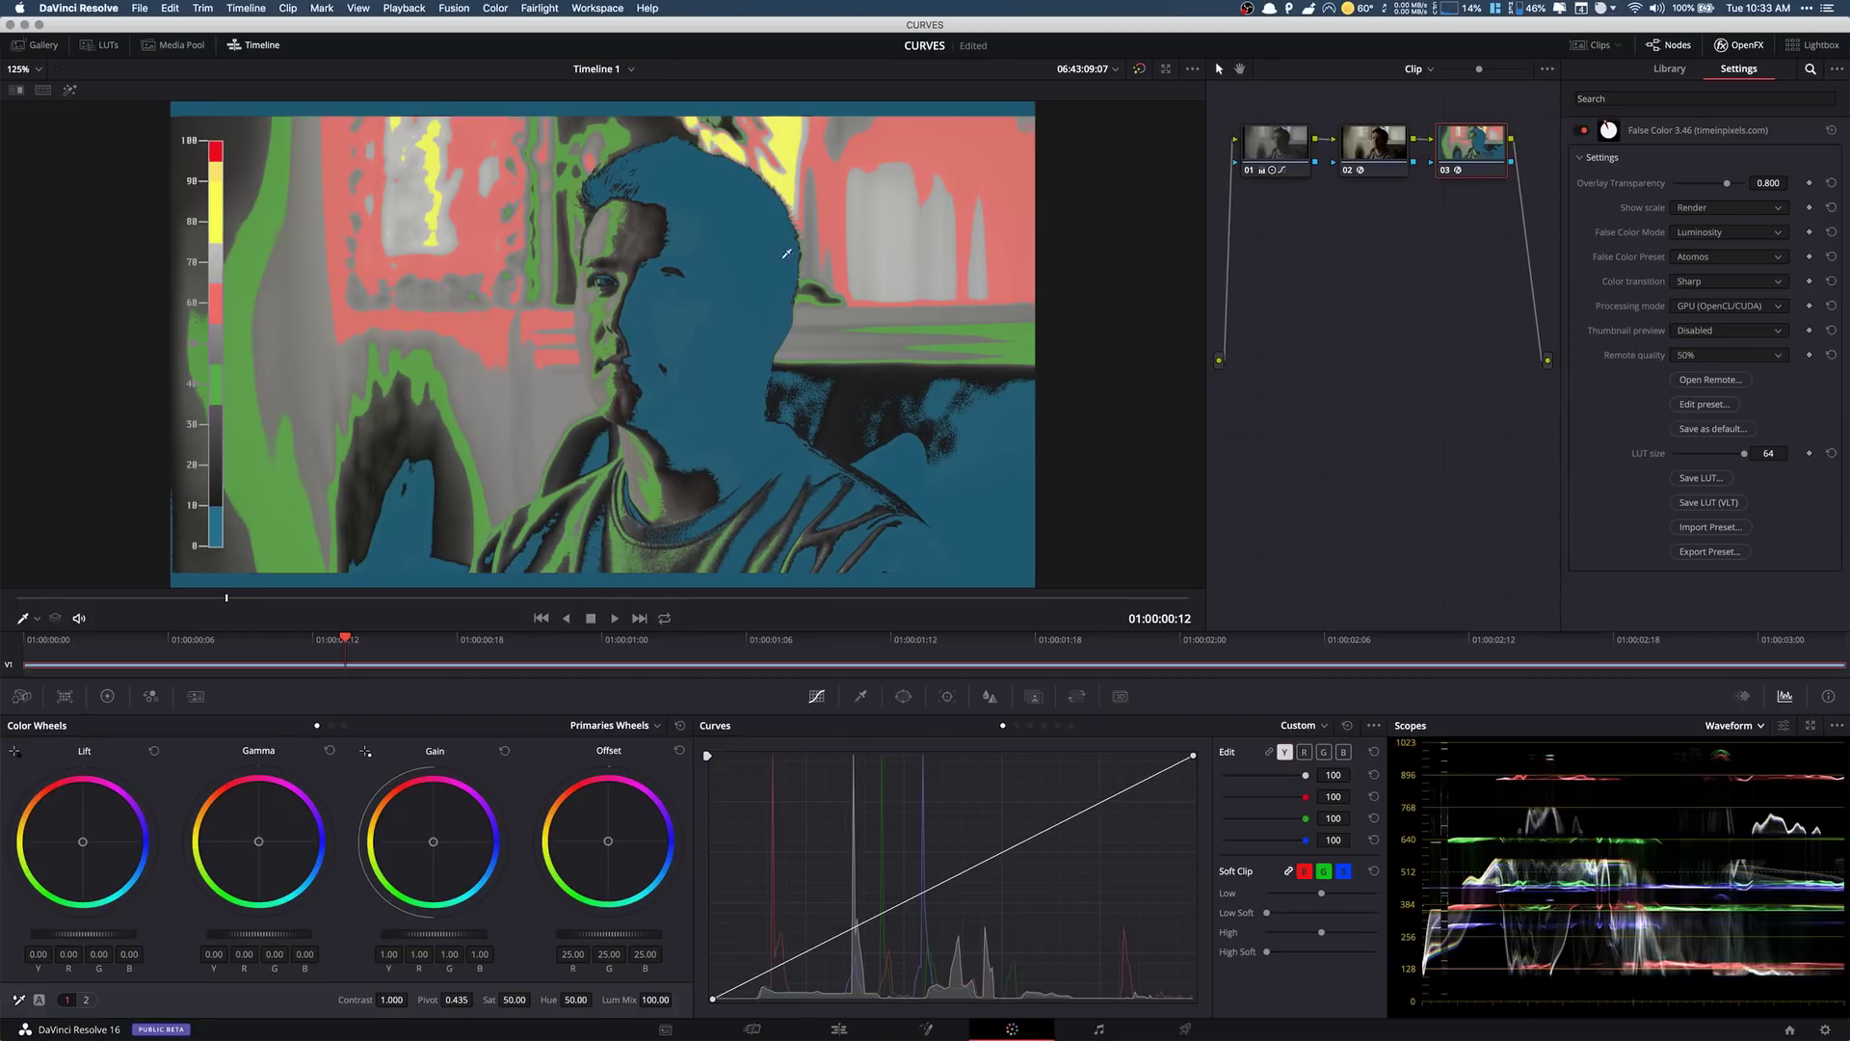
left_click(1444, 174)
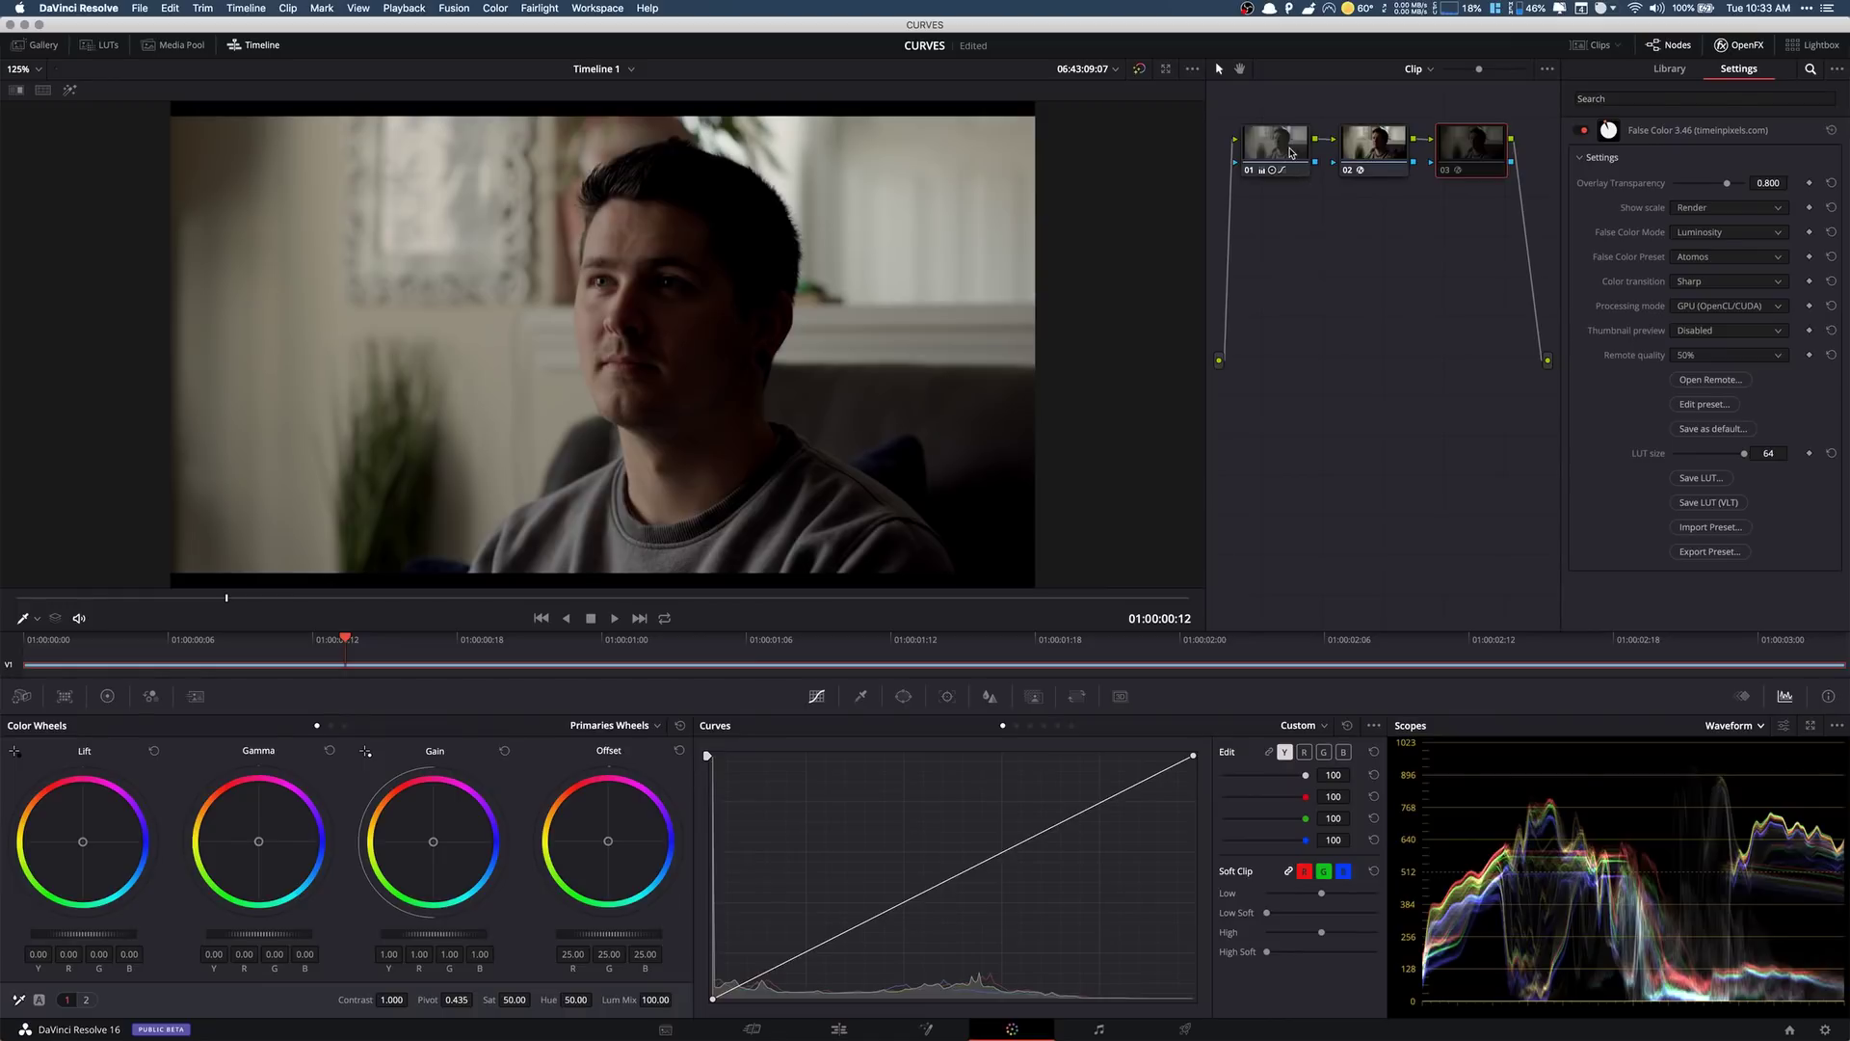
- Lower node 01's red gain from 0.91 to 0.90
left_click(1291, 154)
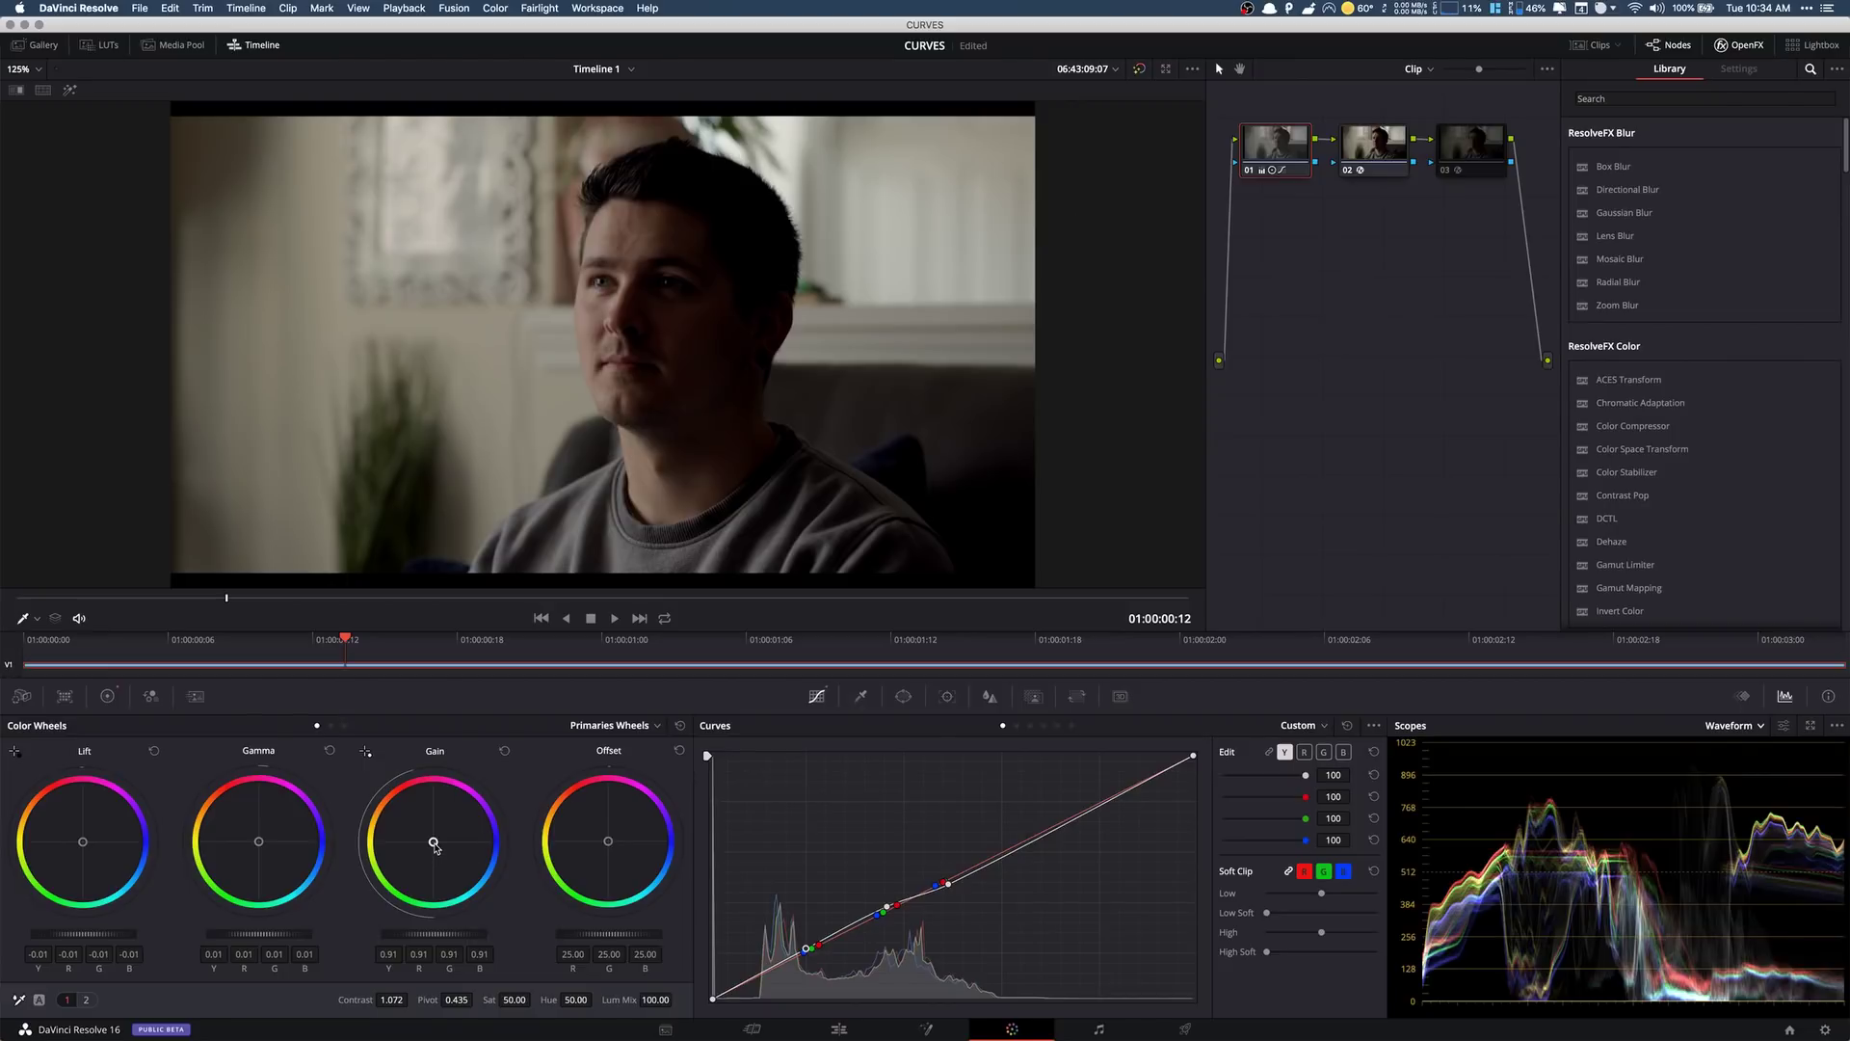
left_click_drag(433, 841, 432, 841)
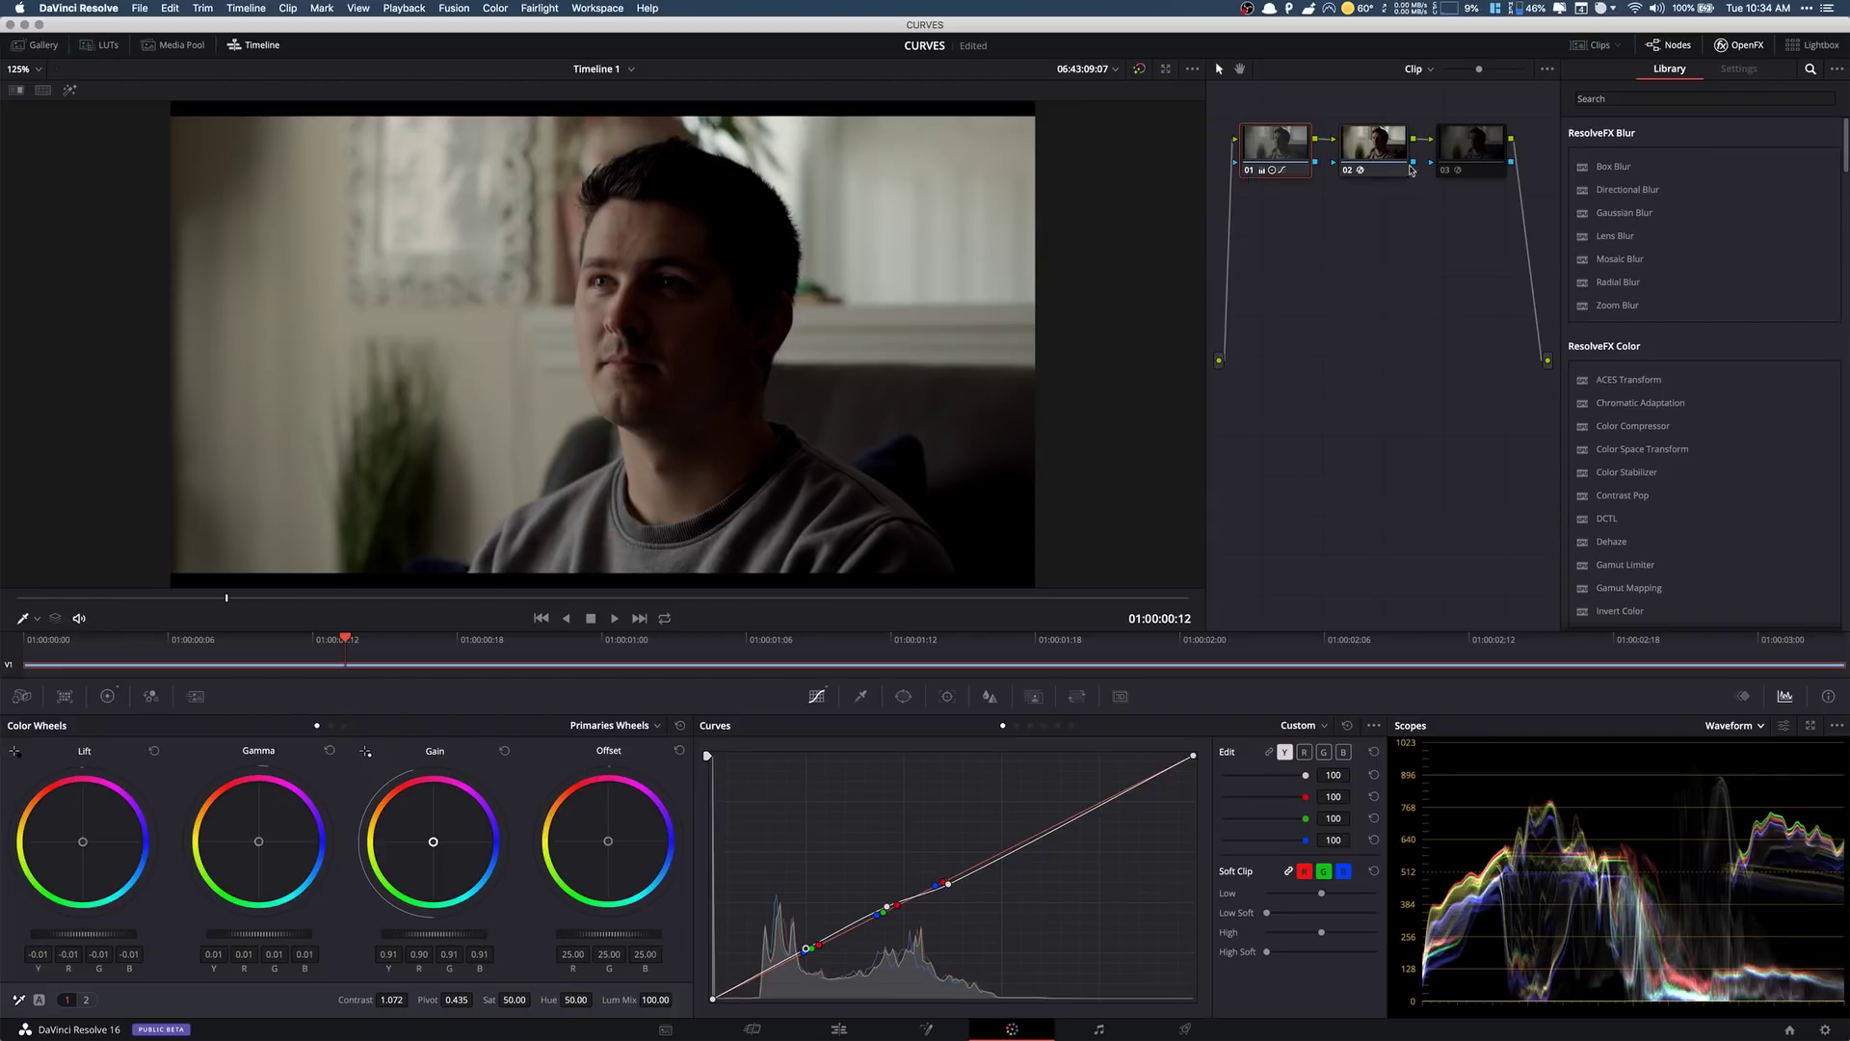
- Delete the False Color node 03 and reselect node 01
left_click(1489, 152)
key("Delete")
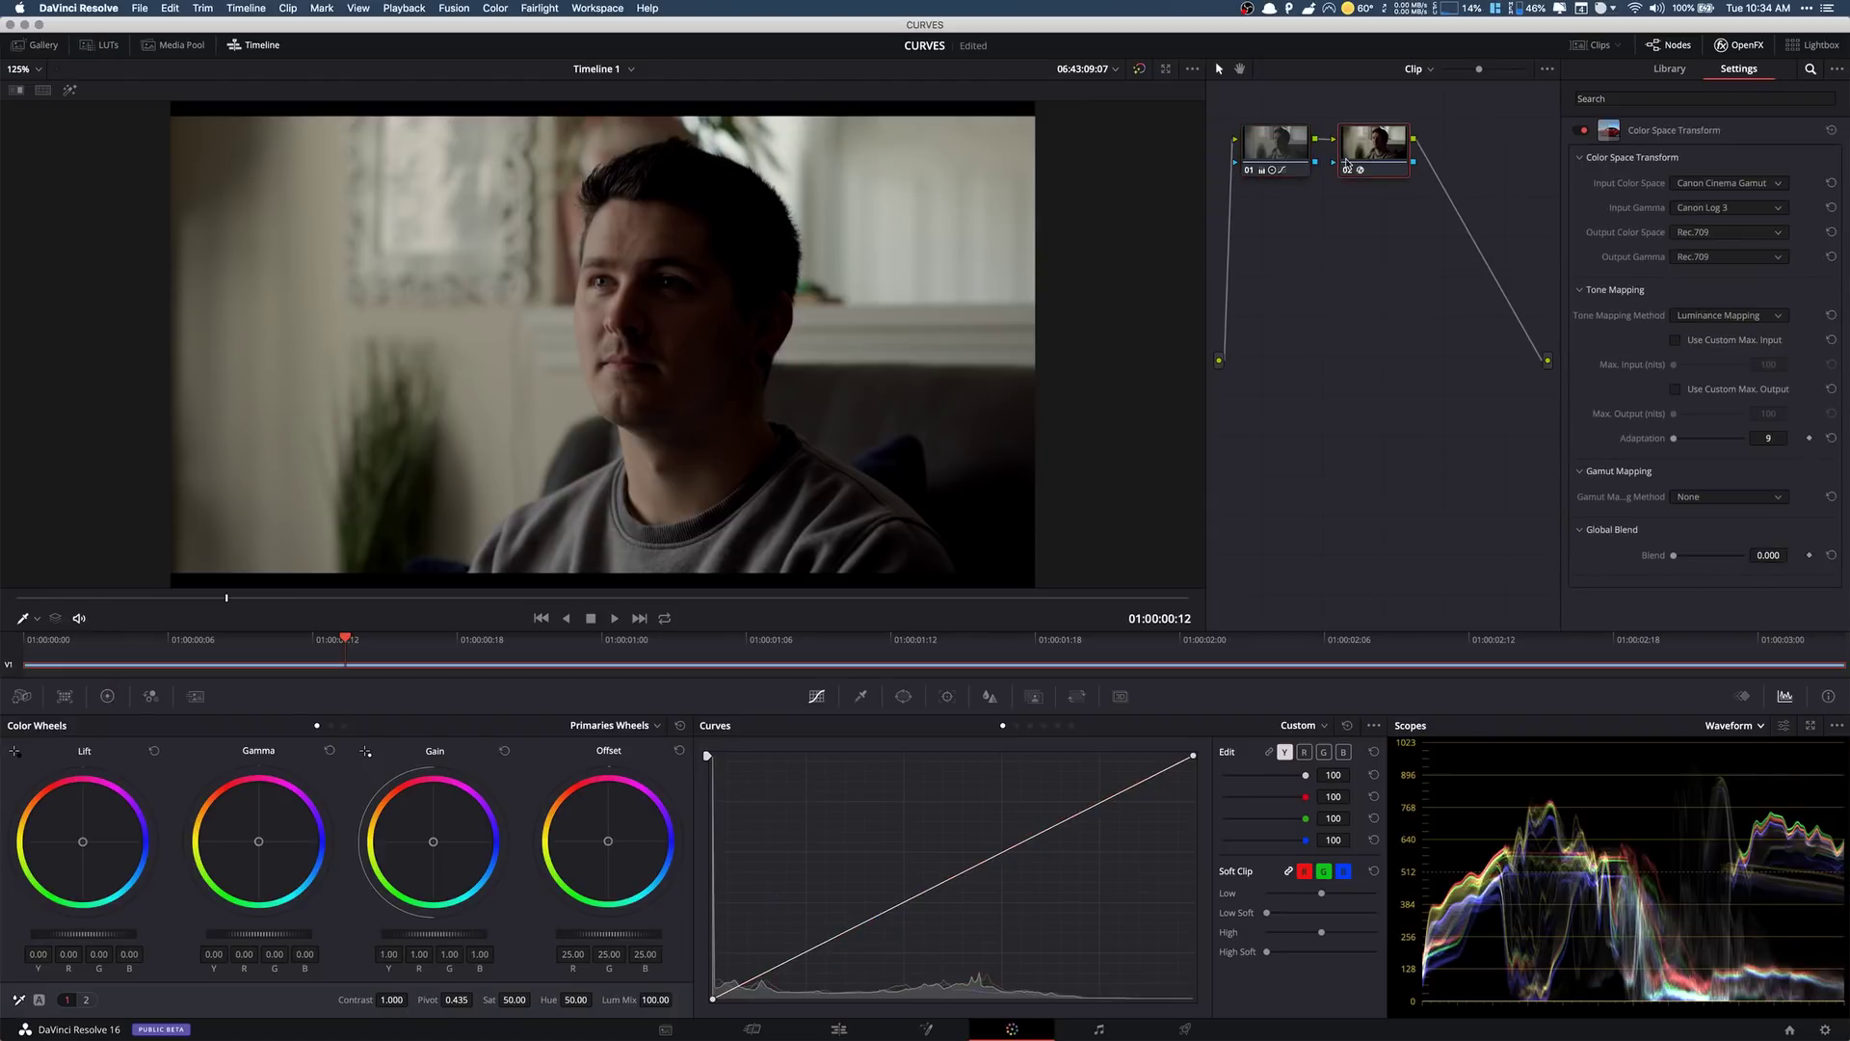
left_click(1264, 171)
- Compare node 01's grade bypassed and enabled several times, leaving it enabled
left_click(1249, 172)
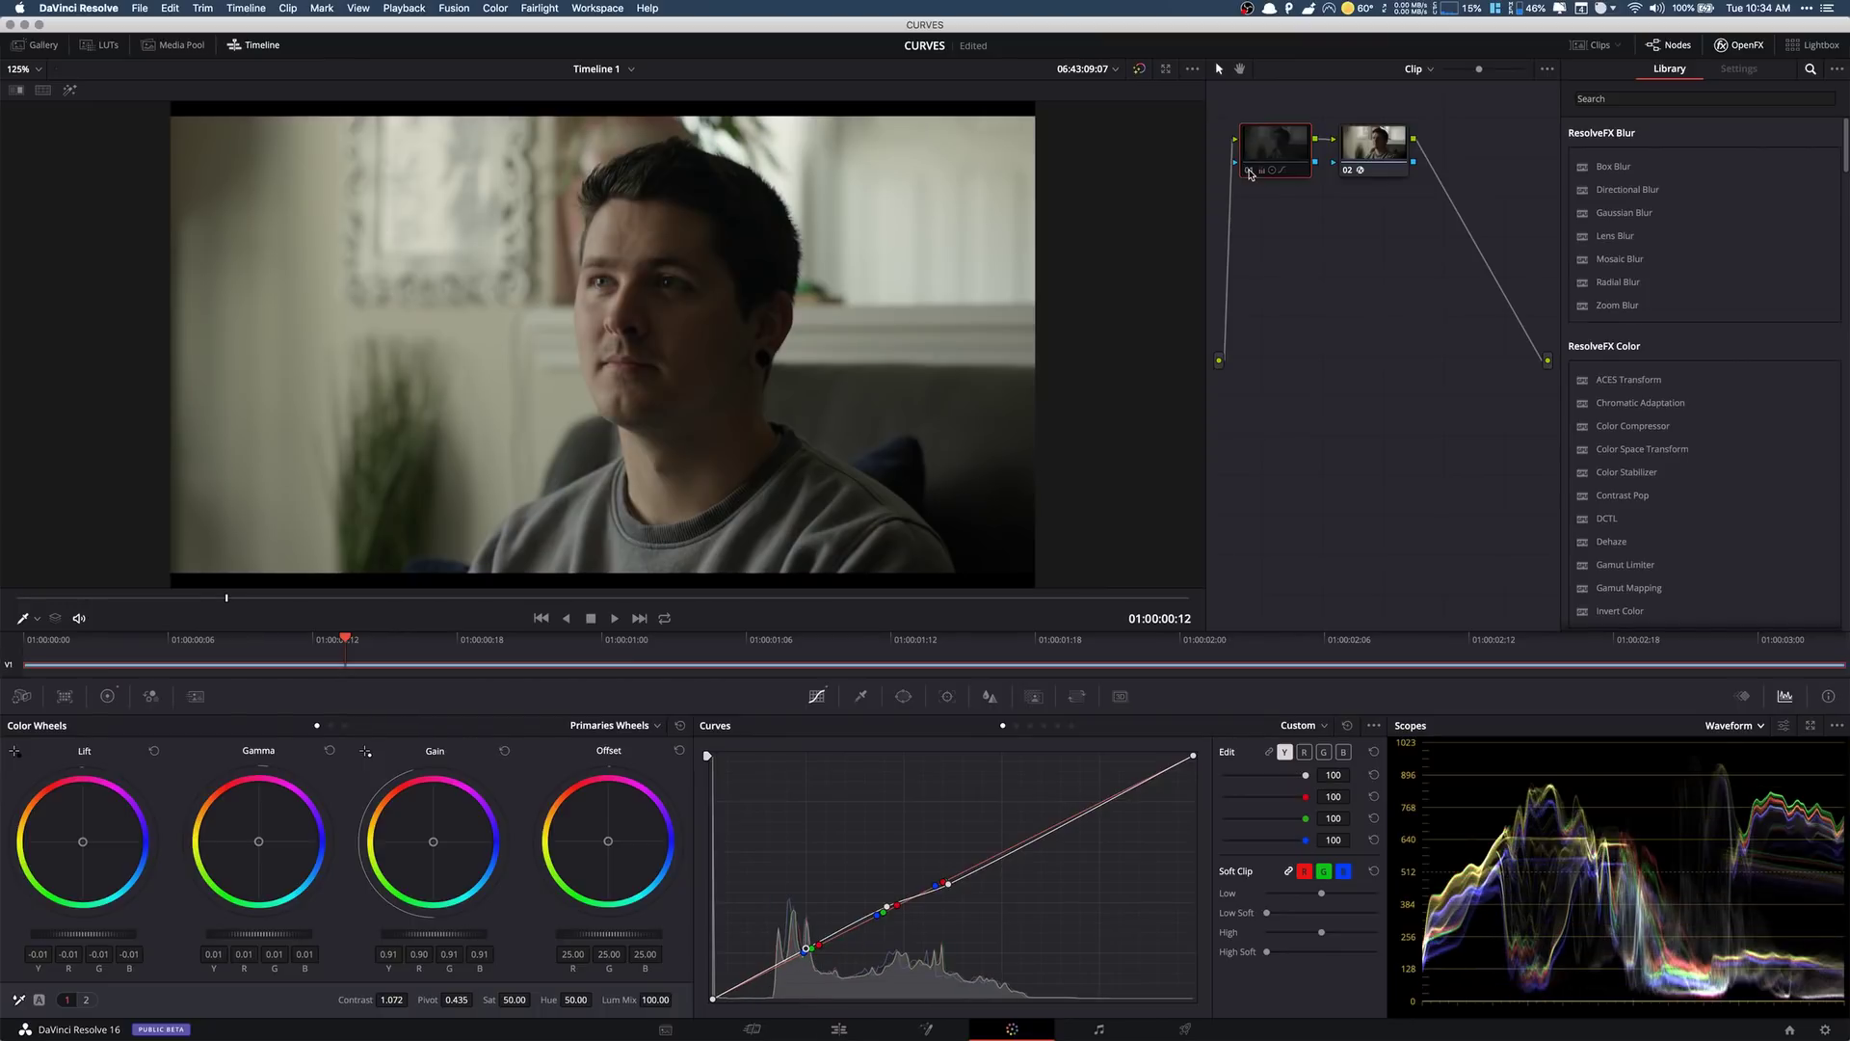
left_click(1250, 172)
left_click(1249, 171)
left_click(1250, 171)
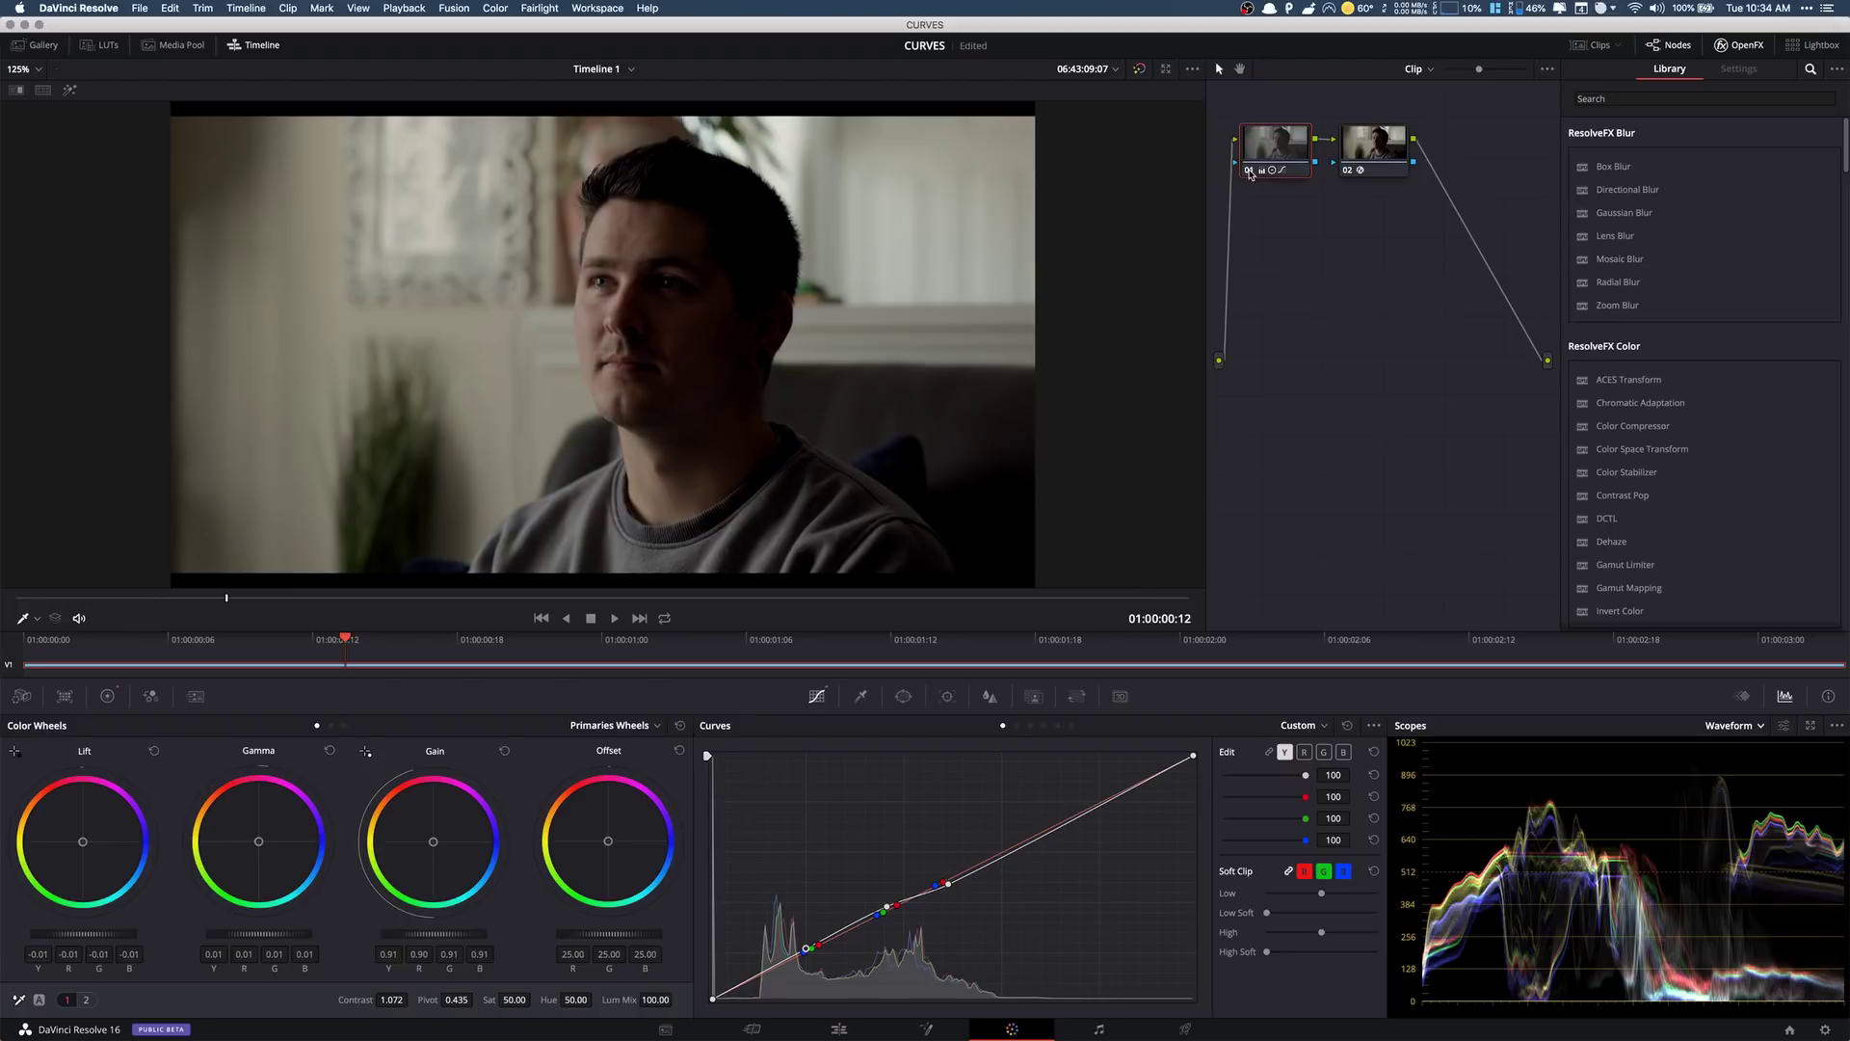
left_click(1250, 171)
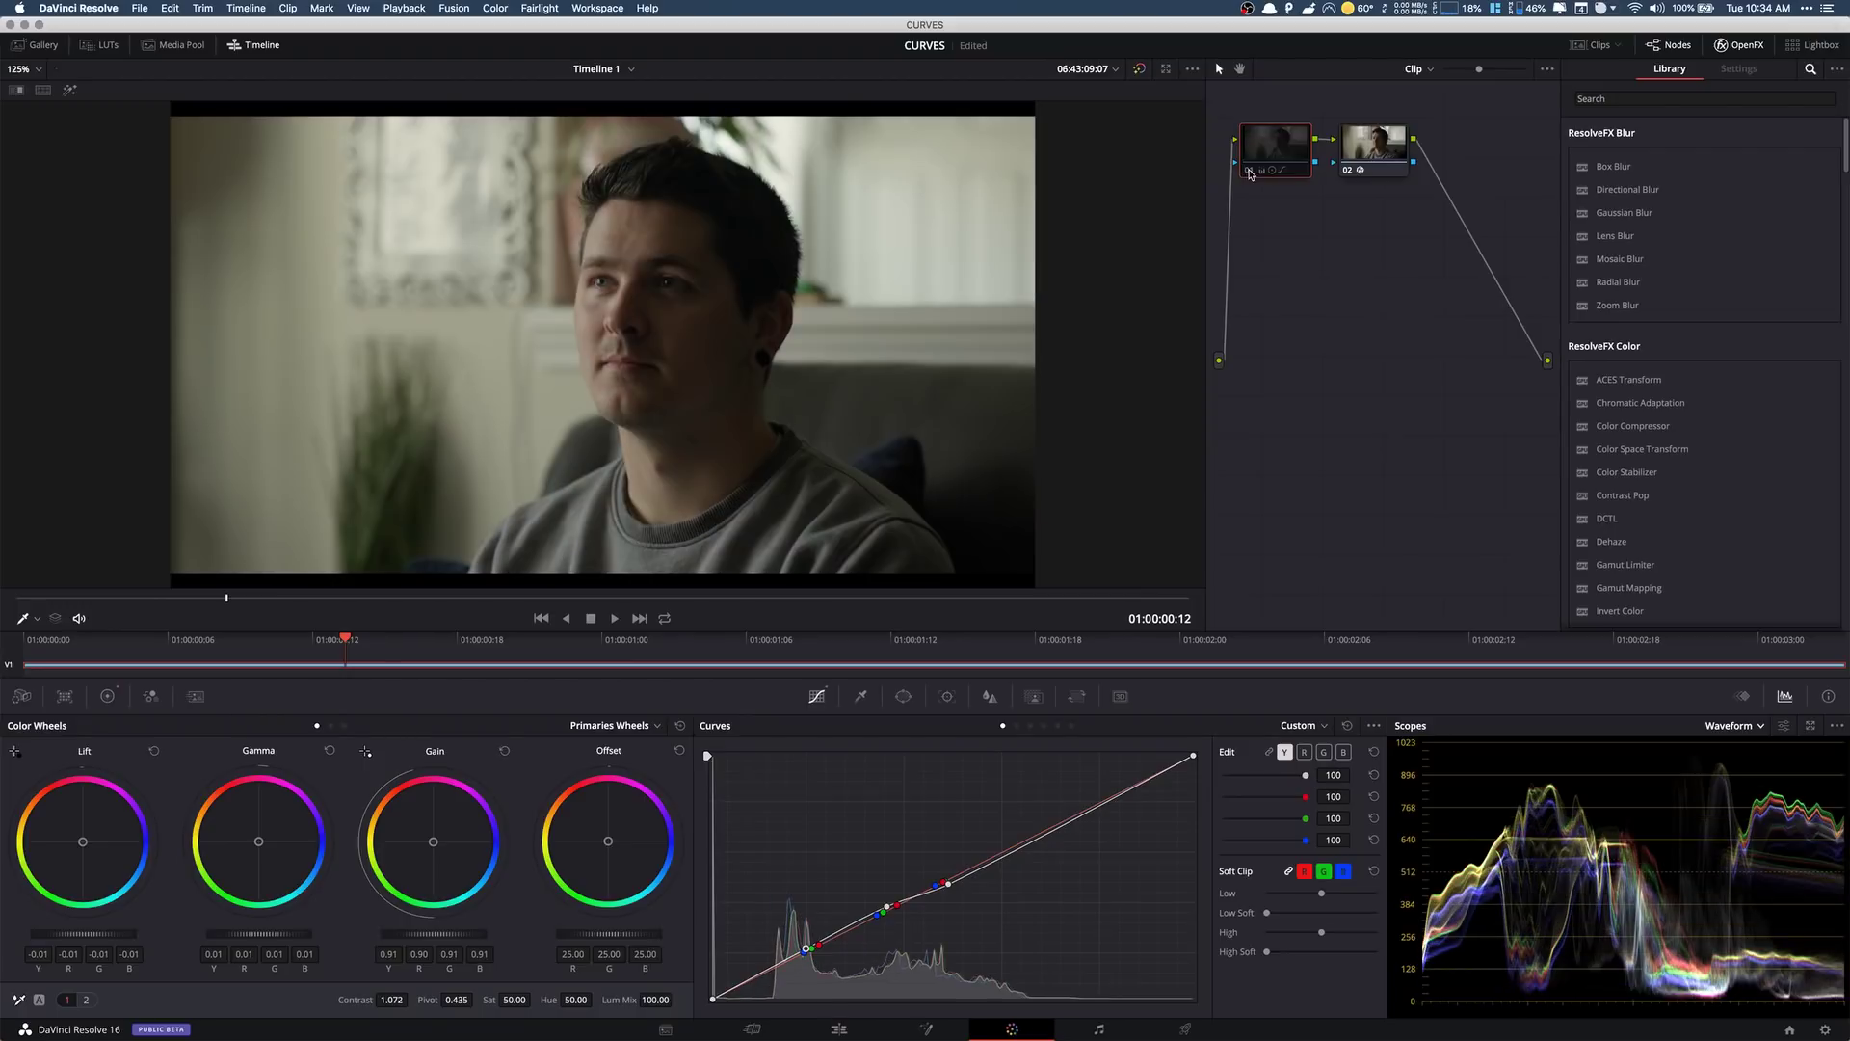
left_click(1250, 171)
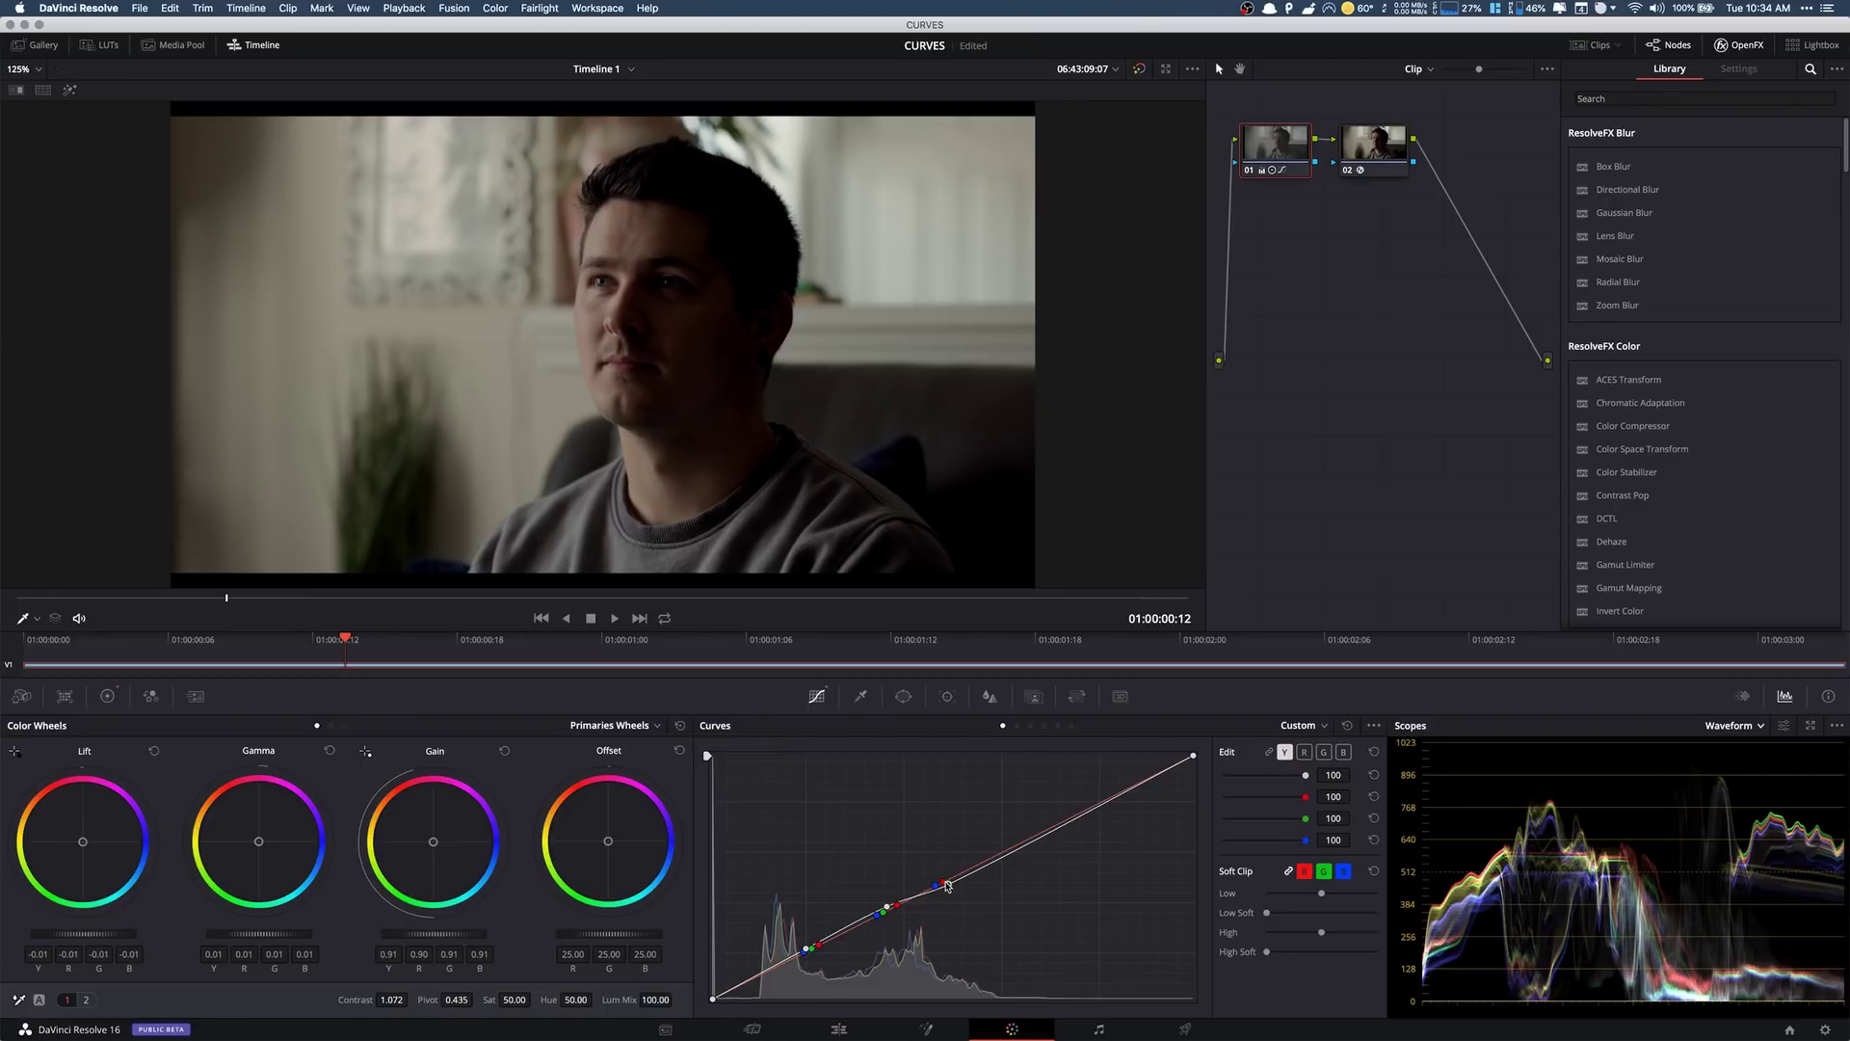
- Nudge the upper luma point, pull node 01's red curve slightly down, then bypass node 01 and select node 02
left_click_drag(947, 886, 949, 883)
left_click(1304, 752)
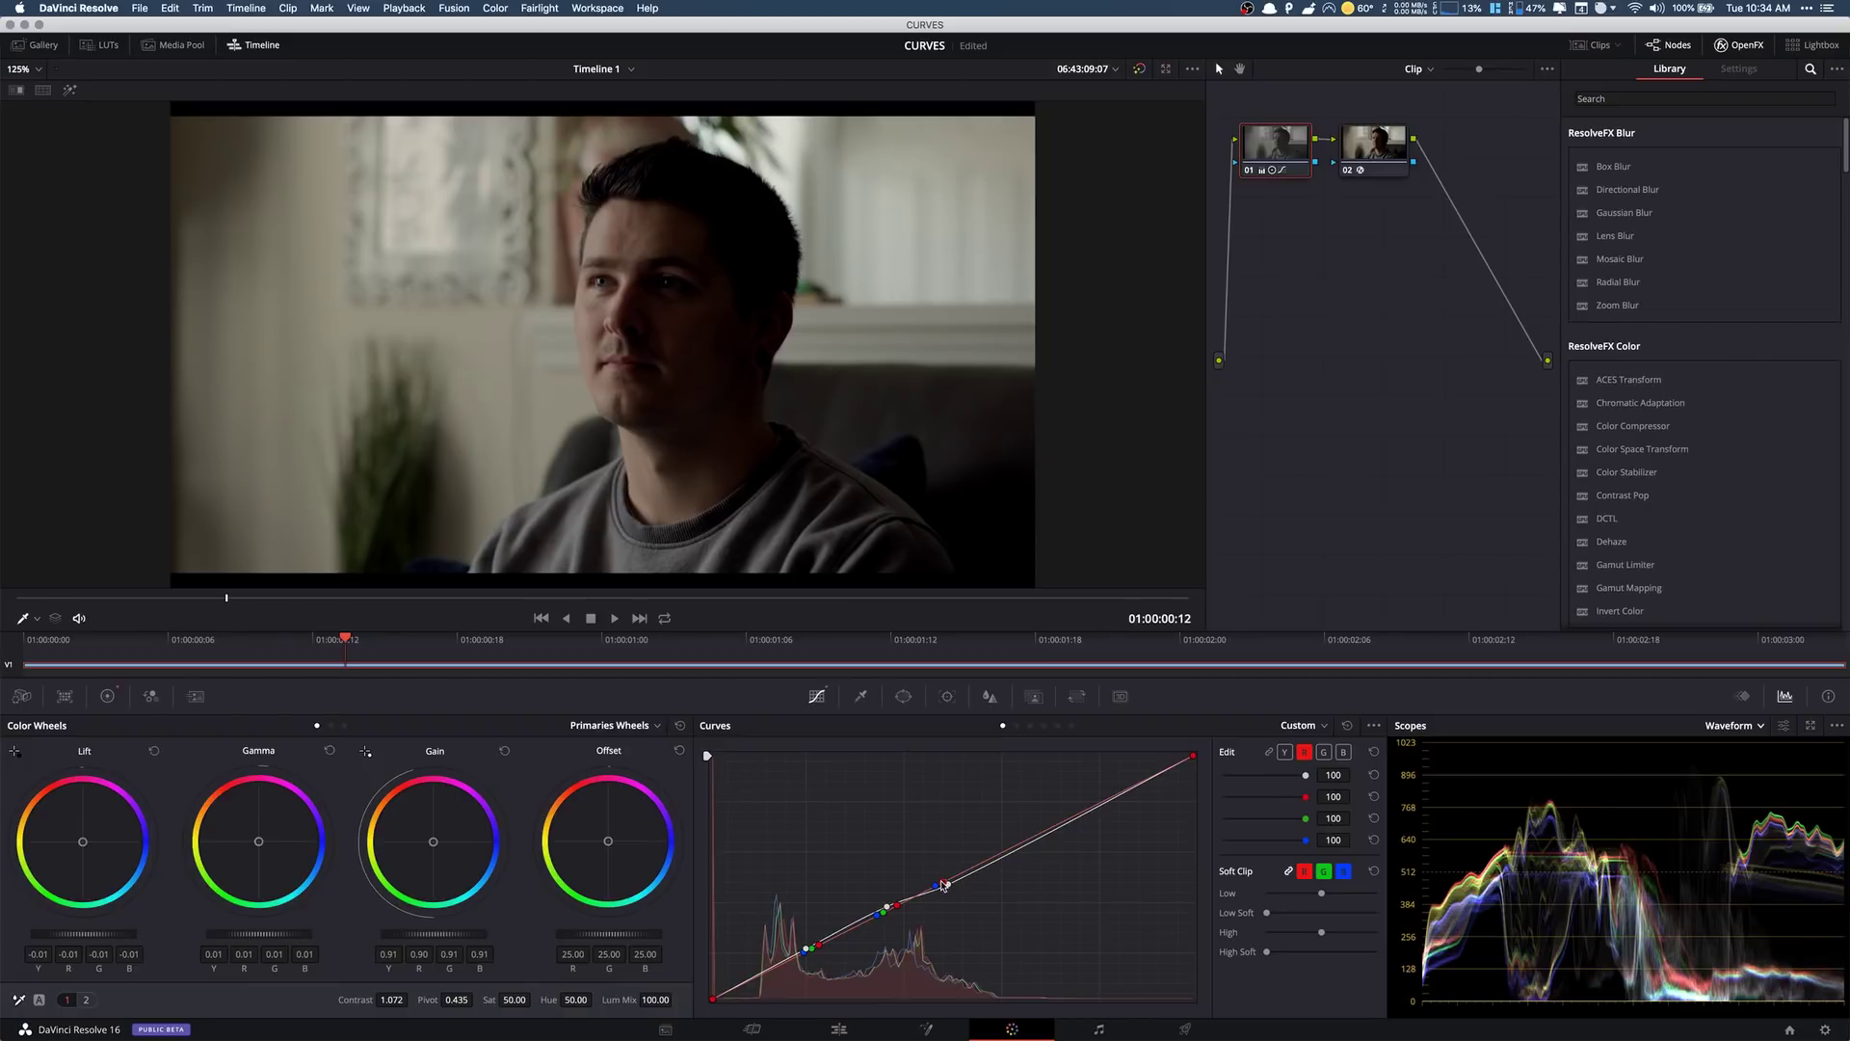
left_click_drag(943, 887, 945, 891)
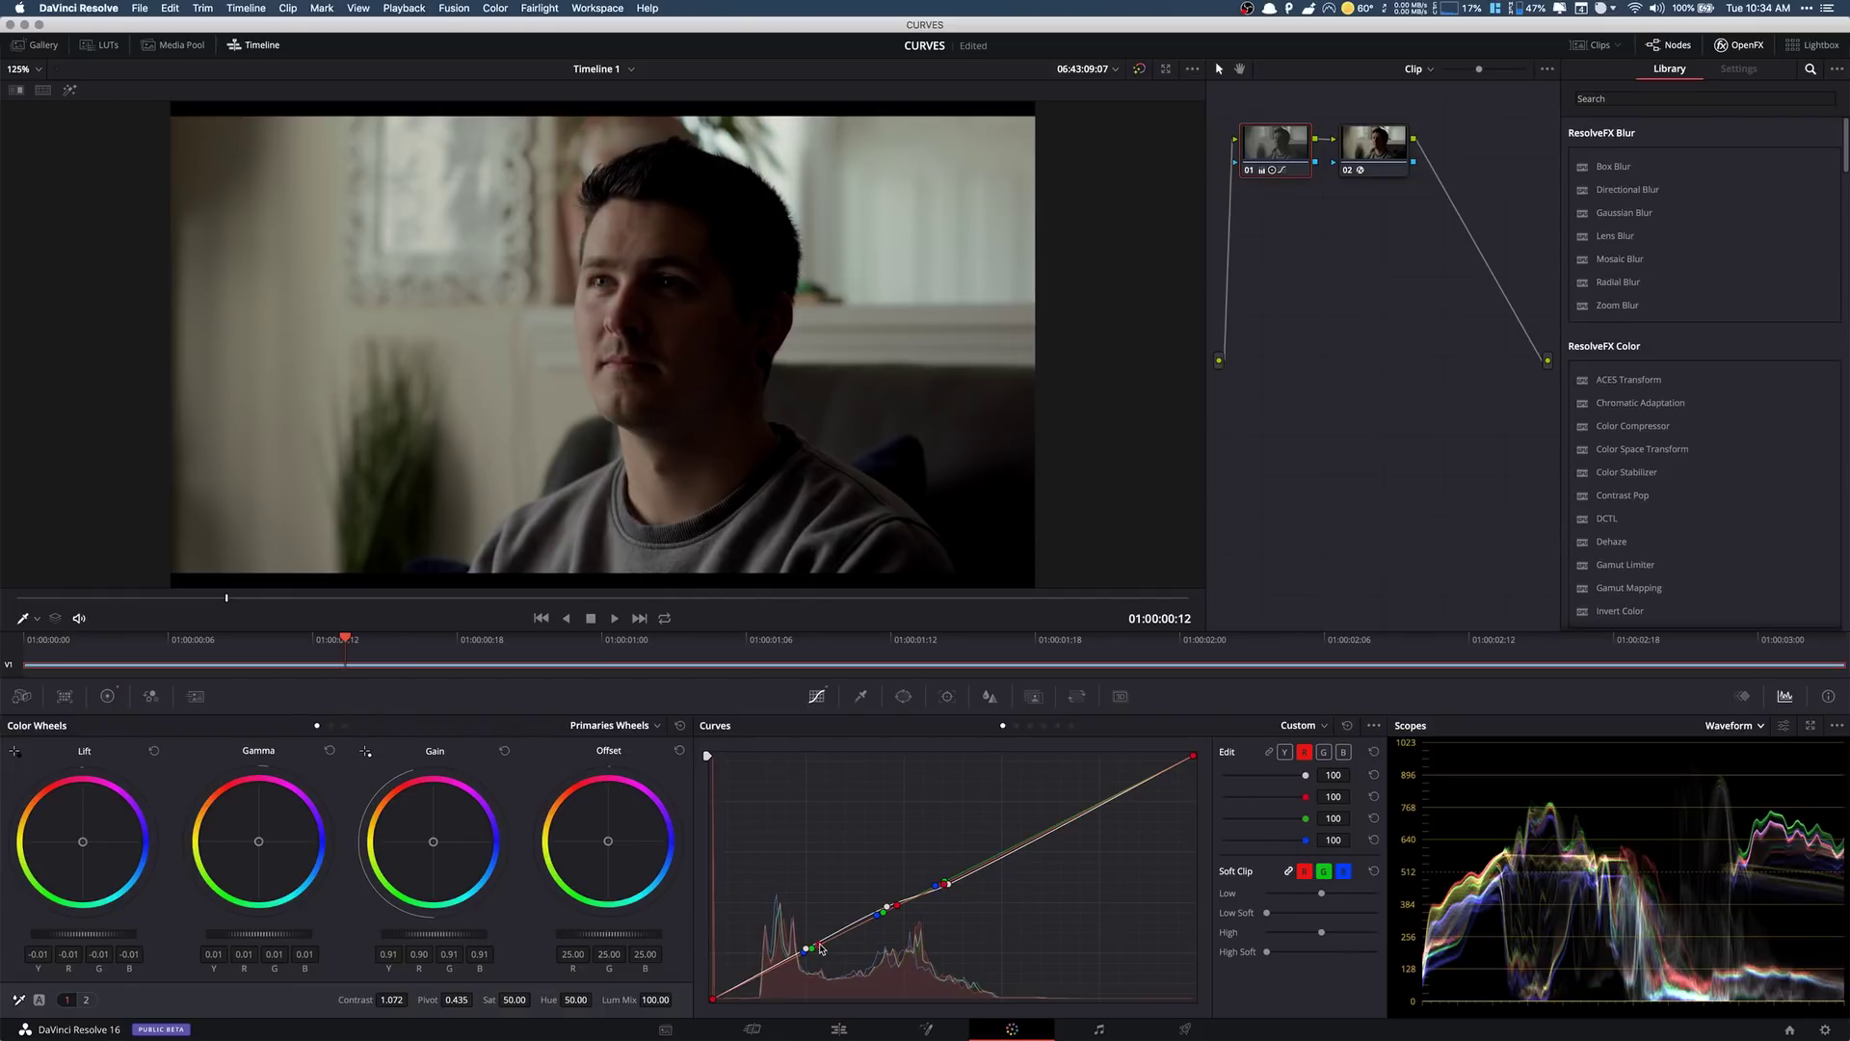
left_click_drag(820, 949, 821, 950)
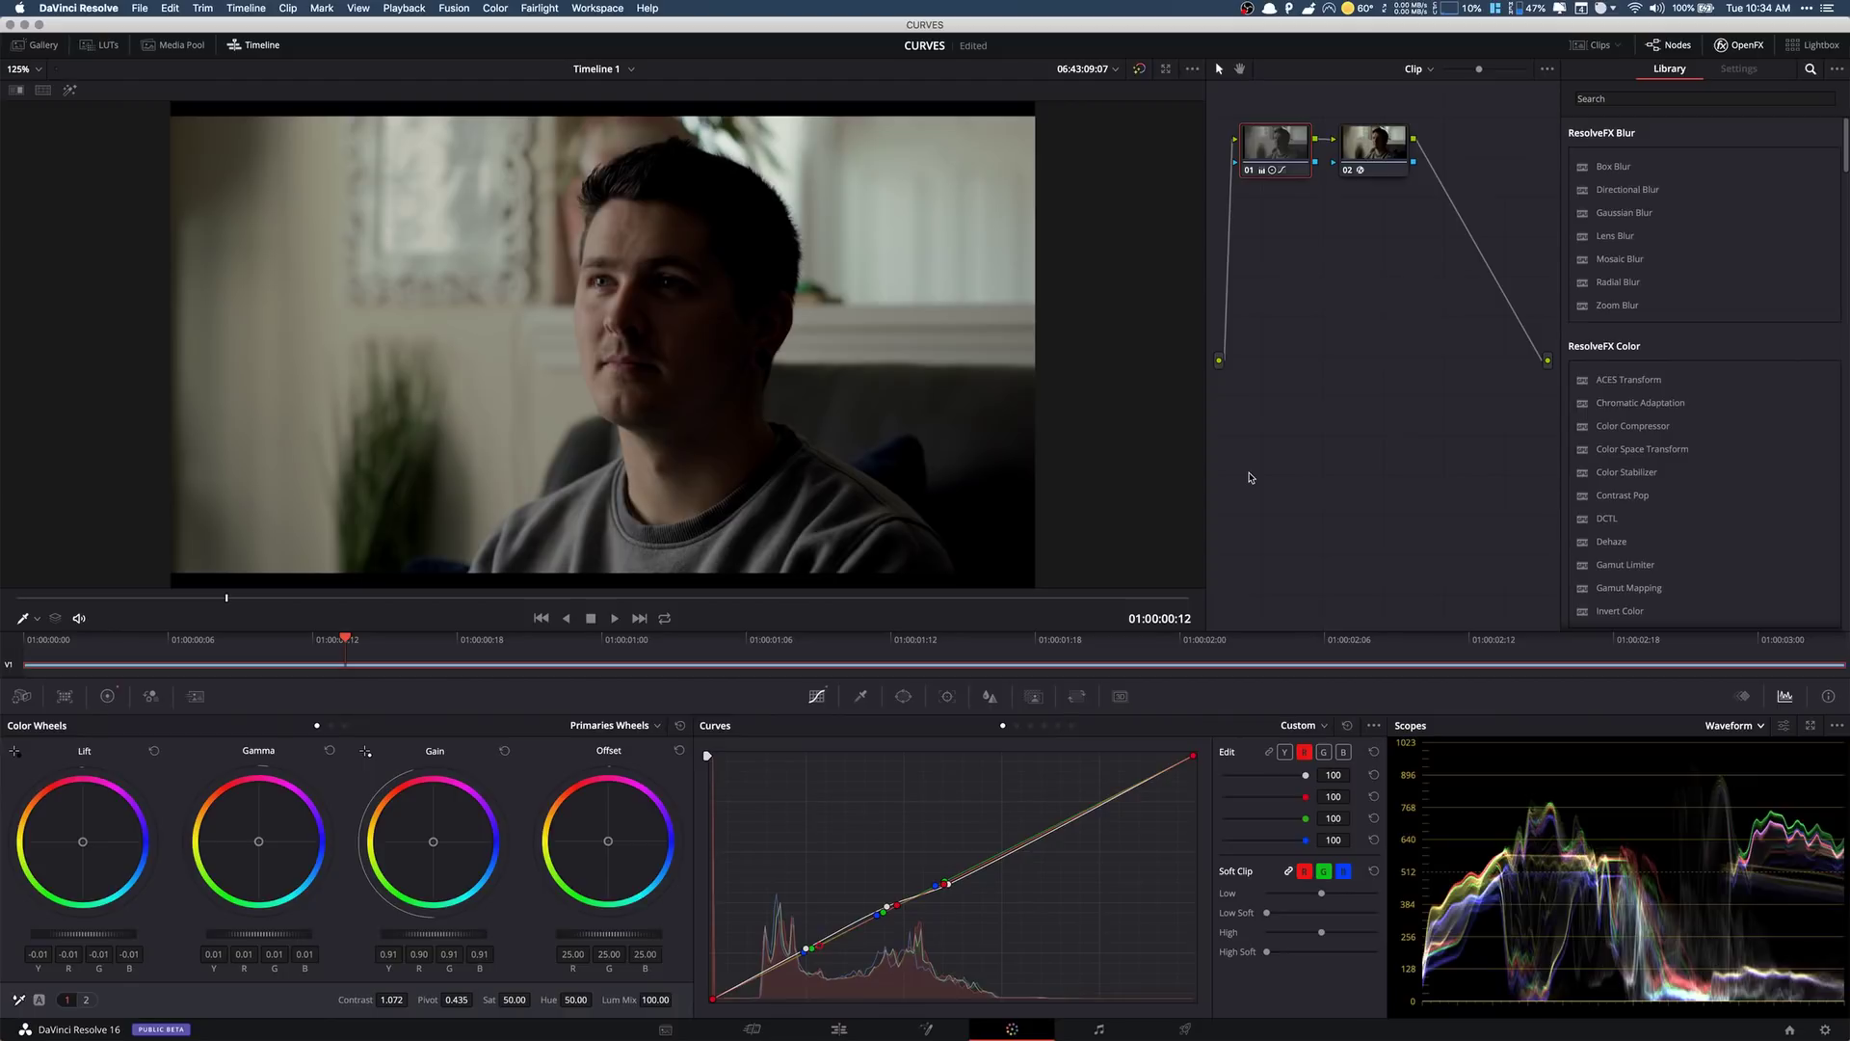
left_click(1249, 172)
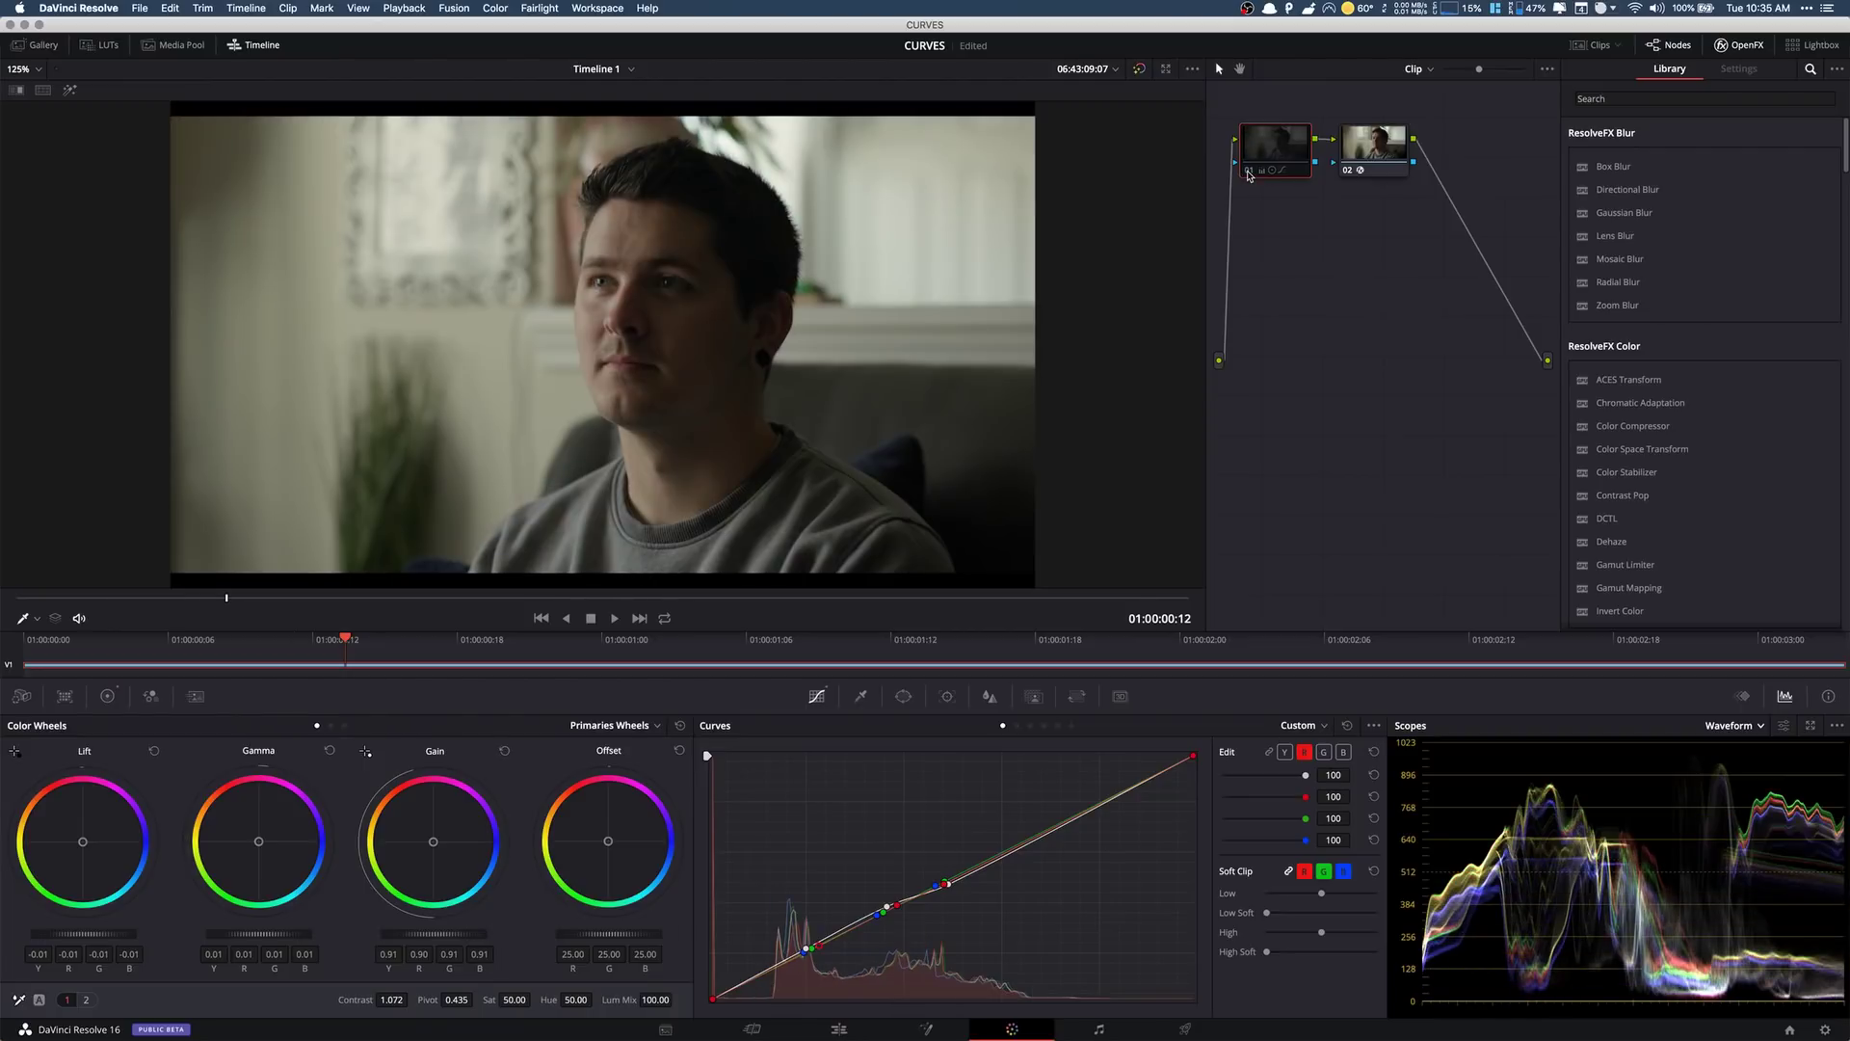
left_click(1399, 162)
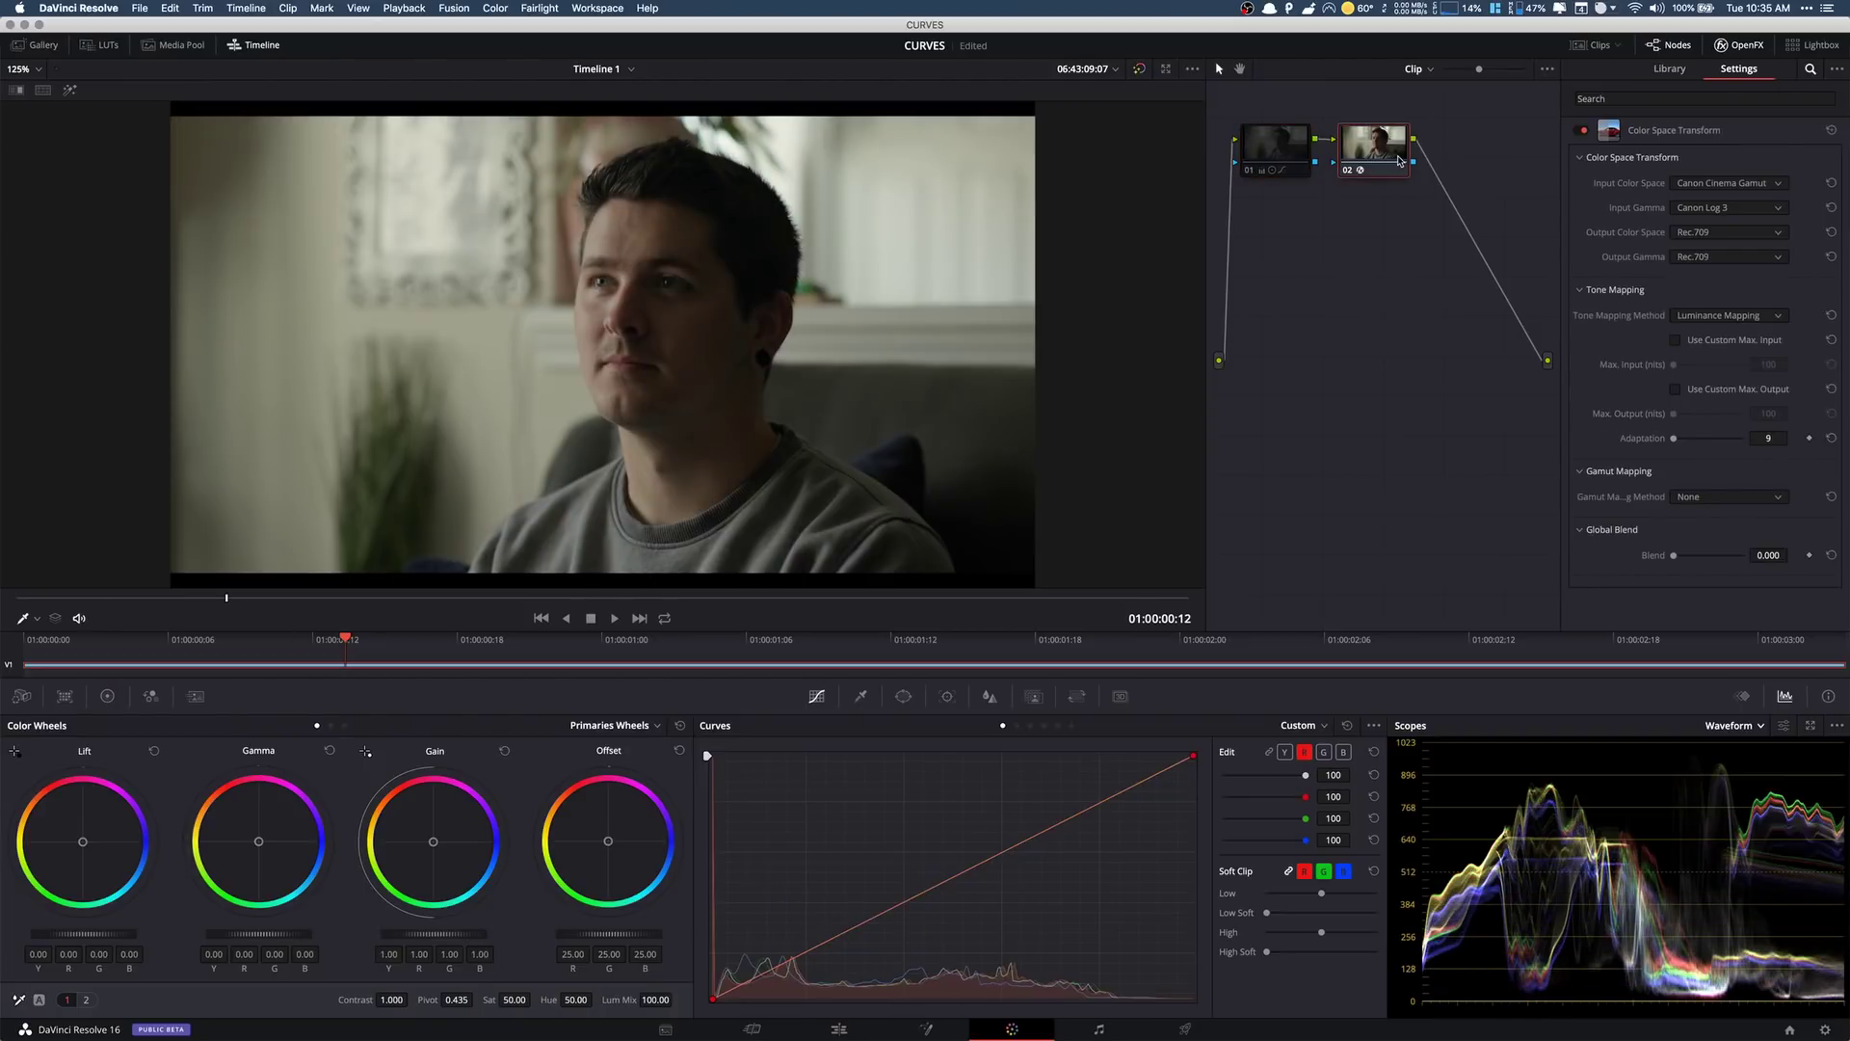
- Add serial node 03 with the TO-Merope teal-and-orange LUT, then re-enable node 01
key("alt+s")
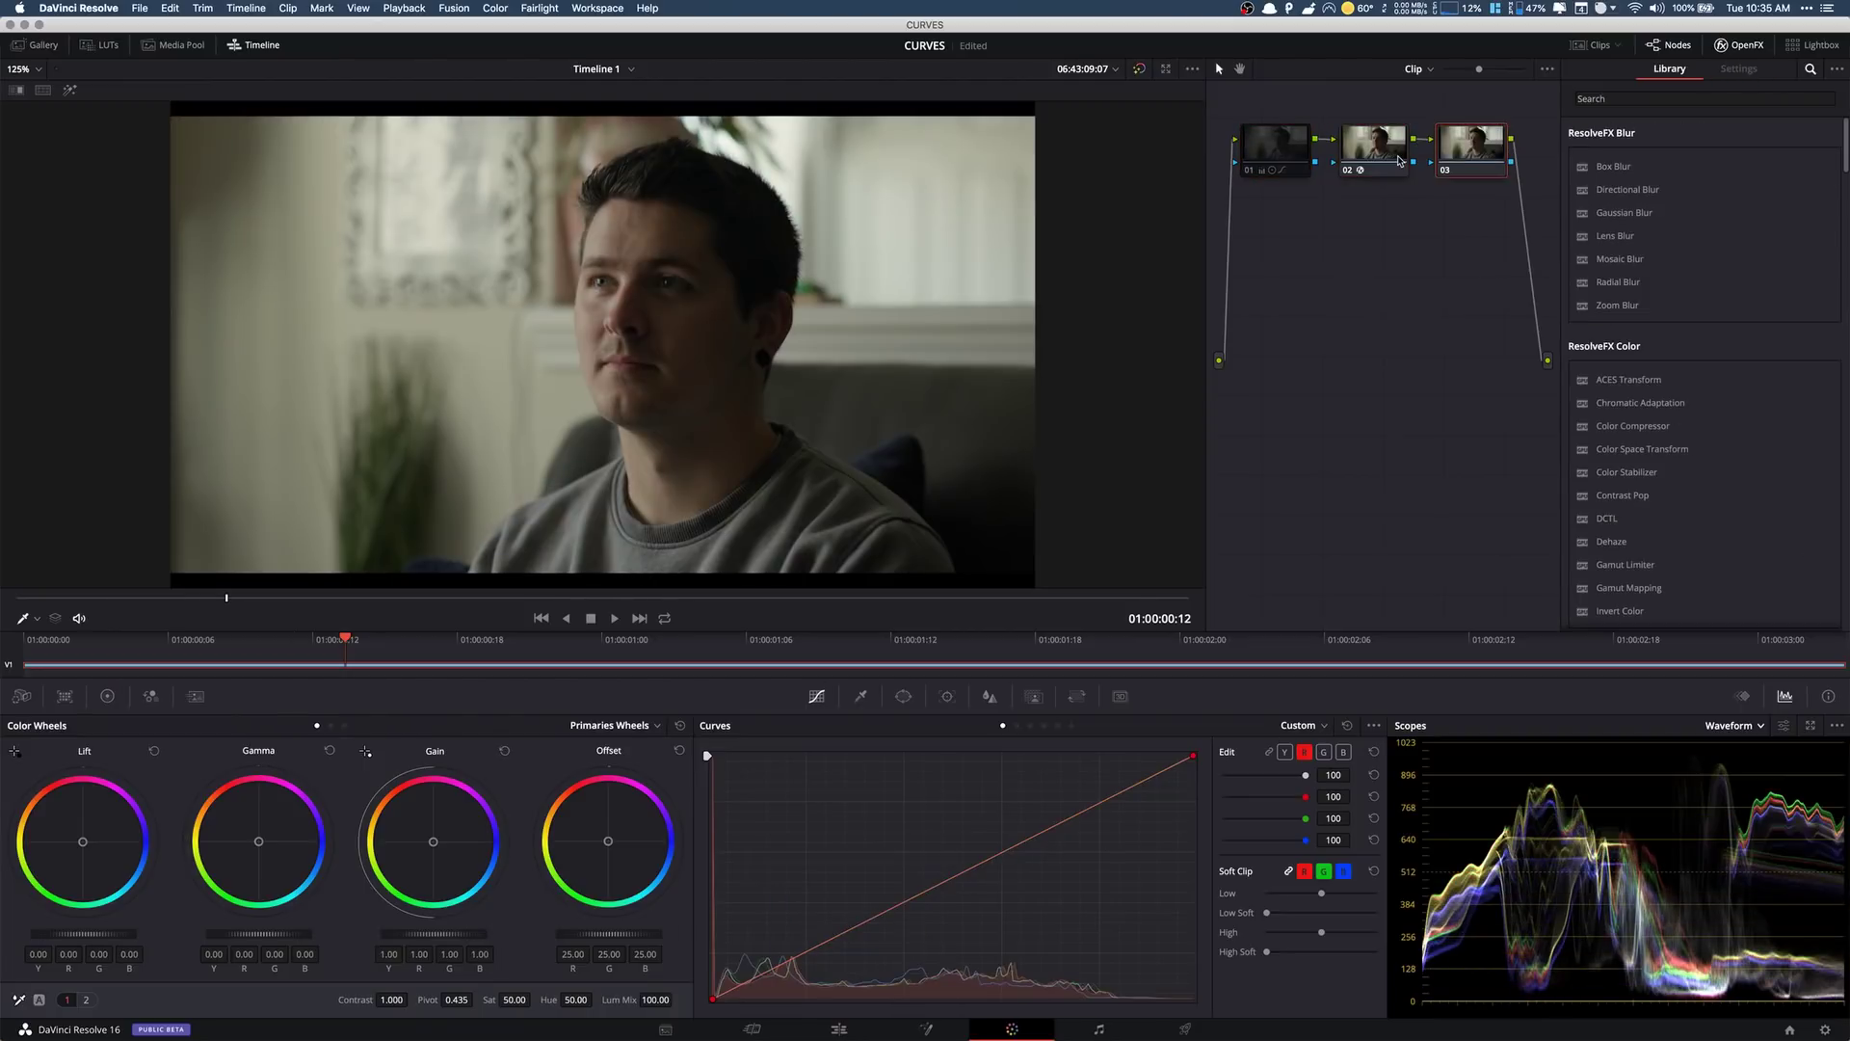
left_click(104, 45)
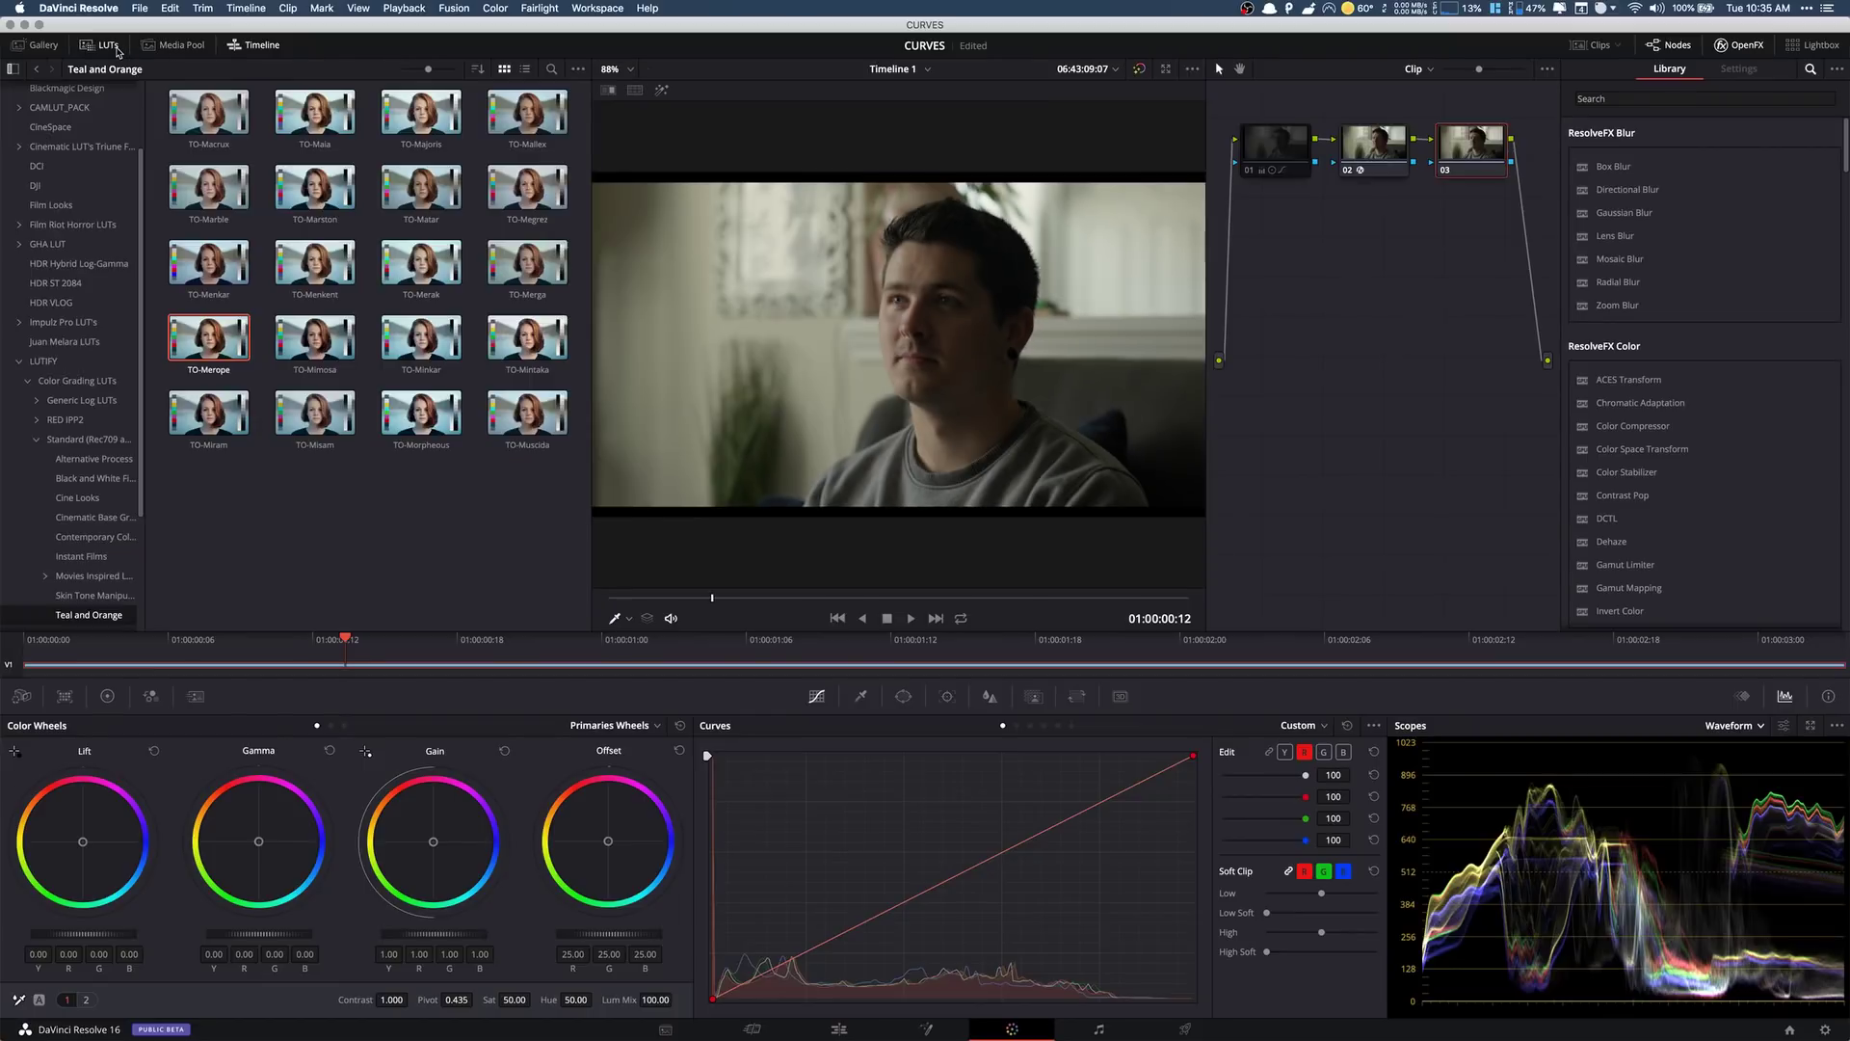
double_click(215, 330)
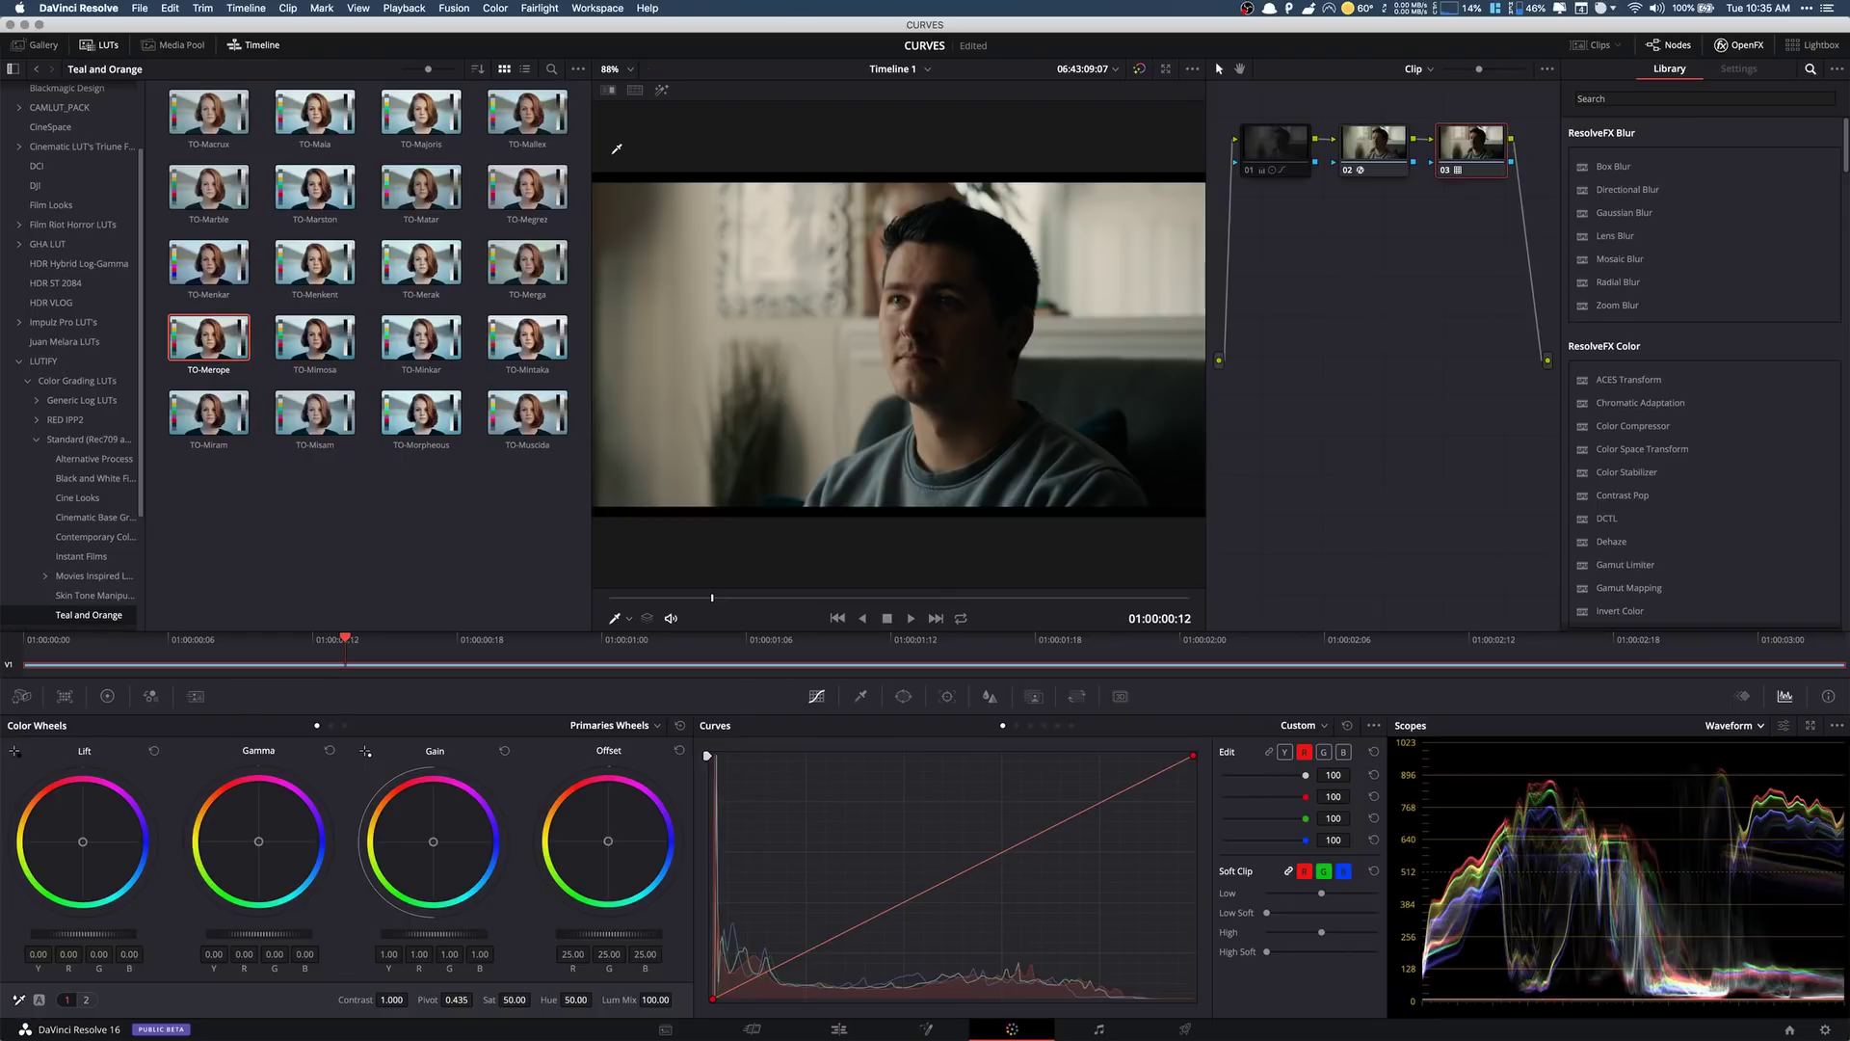
left_click(88, 45)
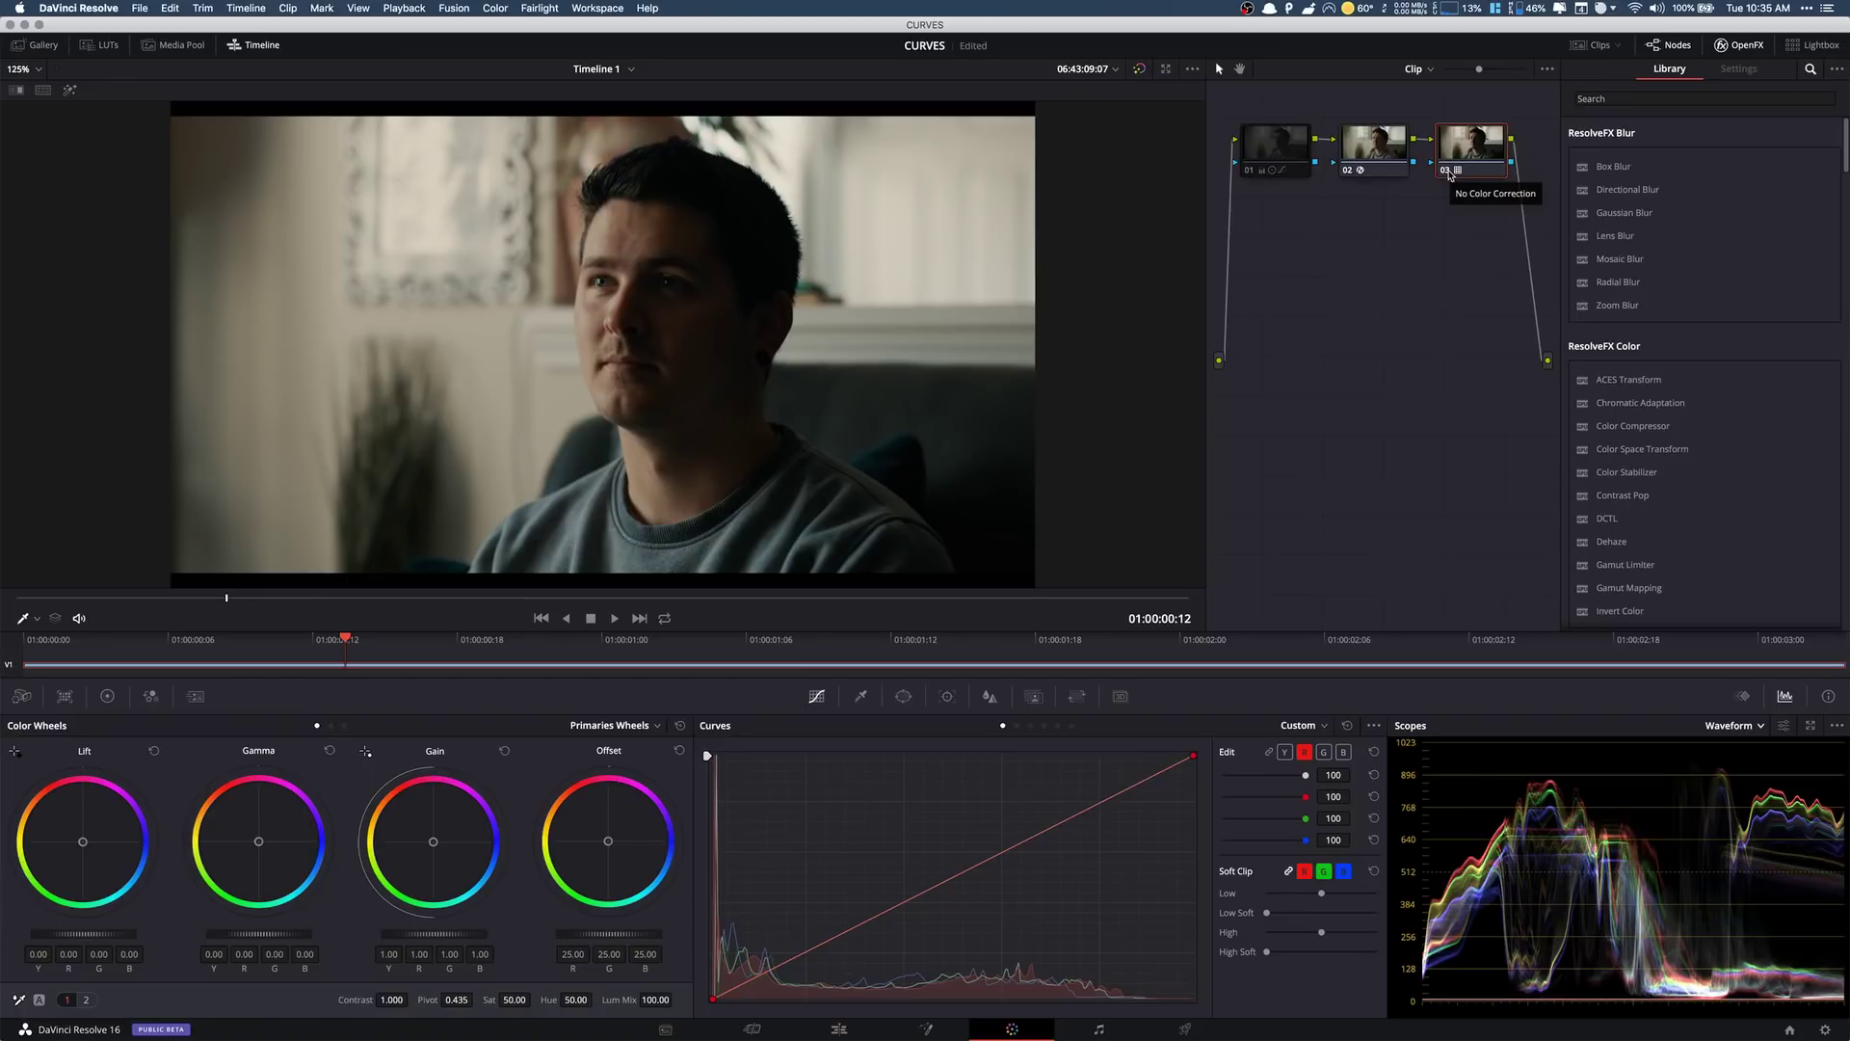
left_click(1249, 171)
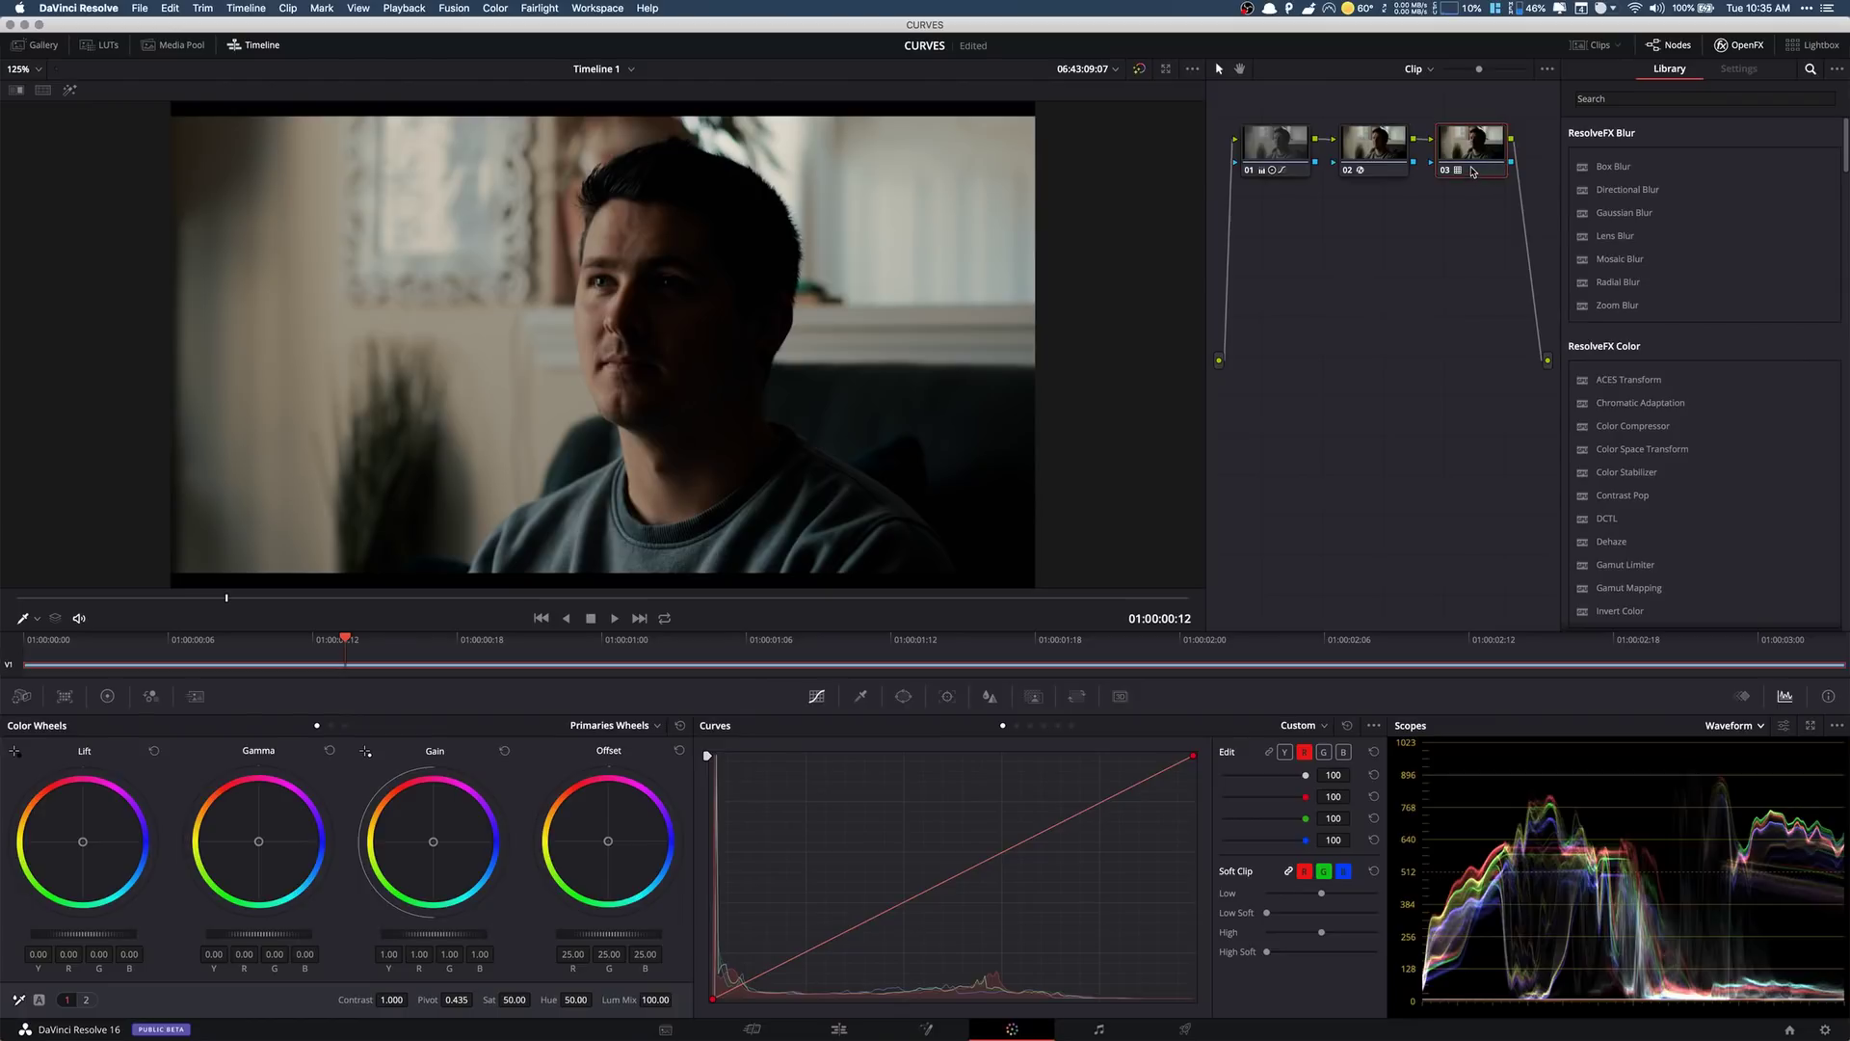
- Set node 03's key output gain to 0.534, then bypass node 03 to compare
left_click(949, 699)
left_click(987, 697)
left_click(1033, 697)
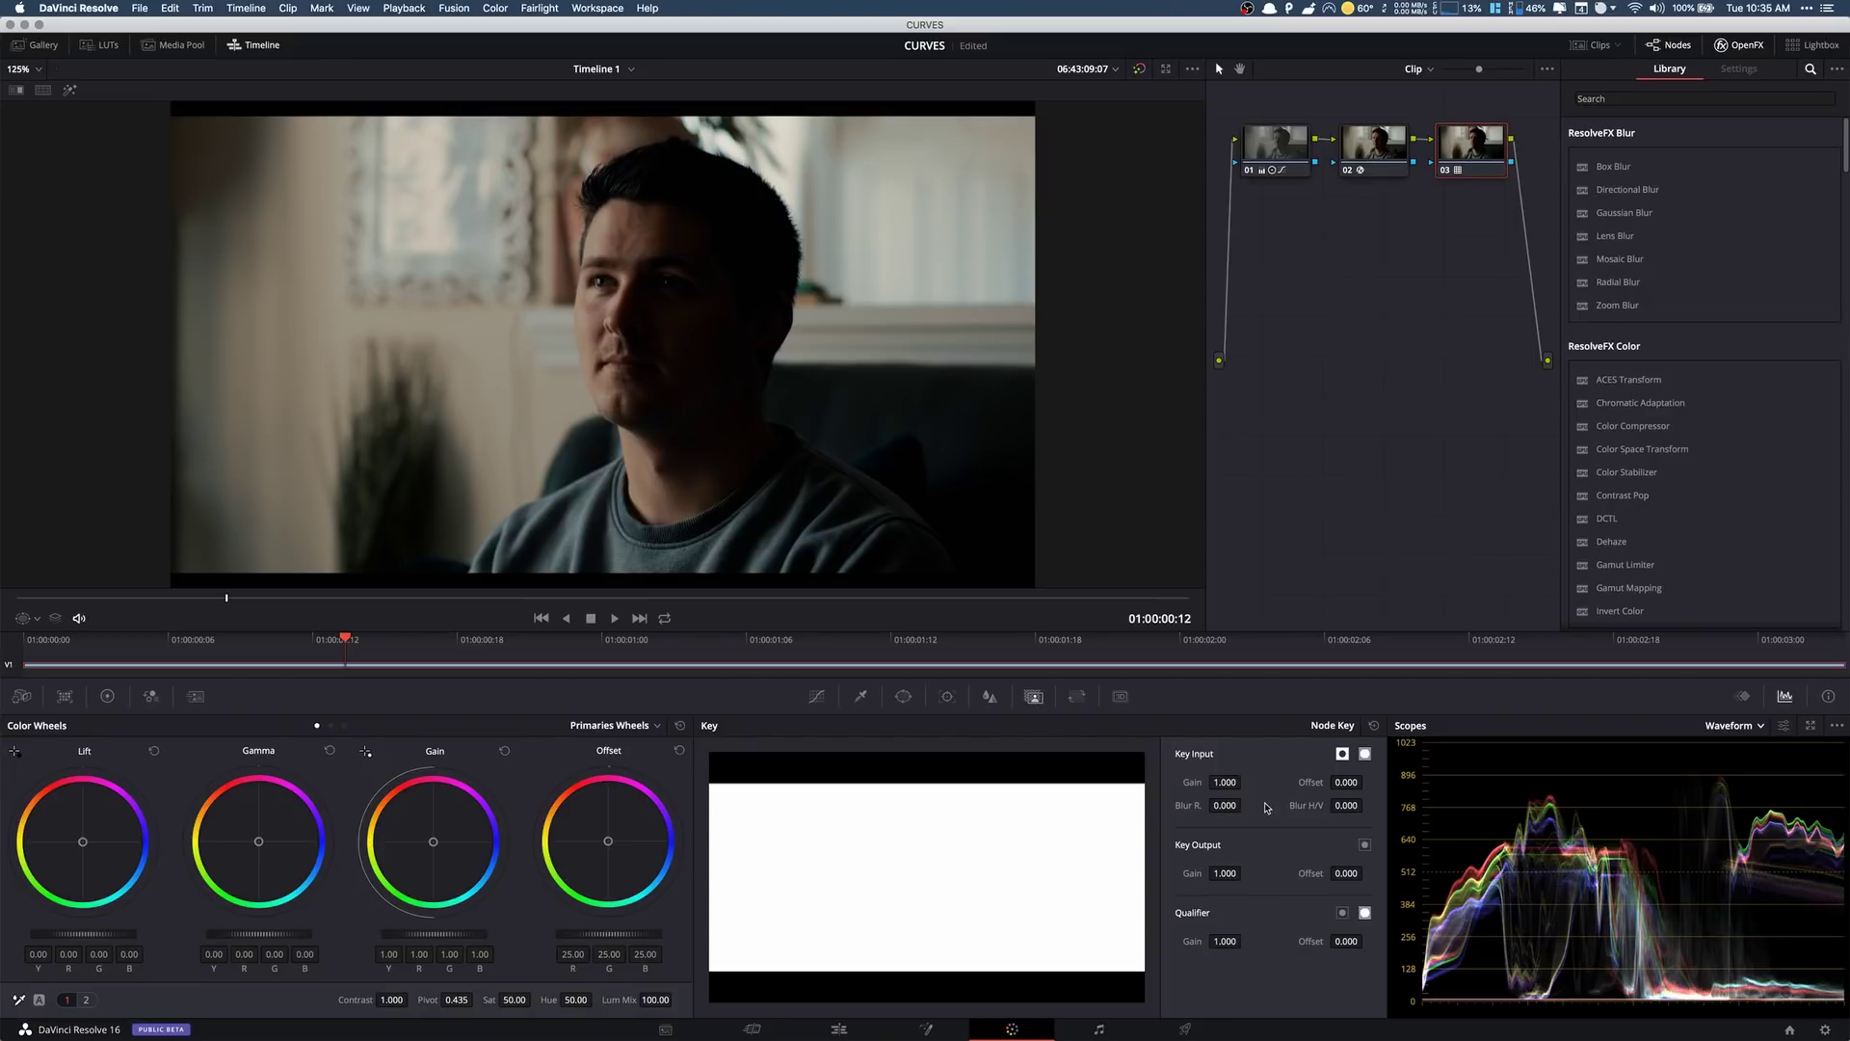
left_click_drag(1231, 873, 1234, 873)
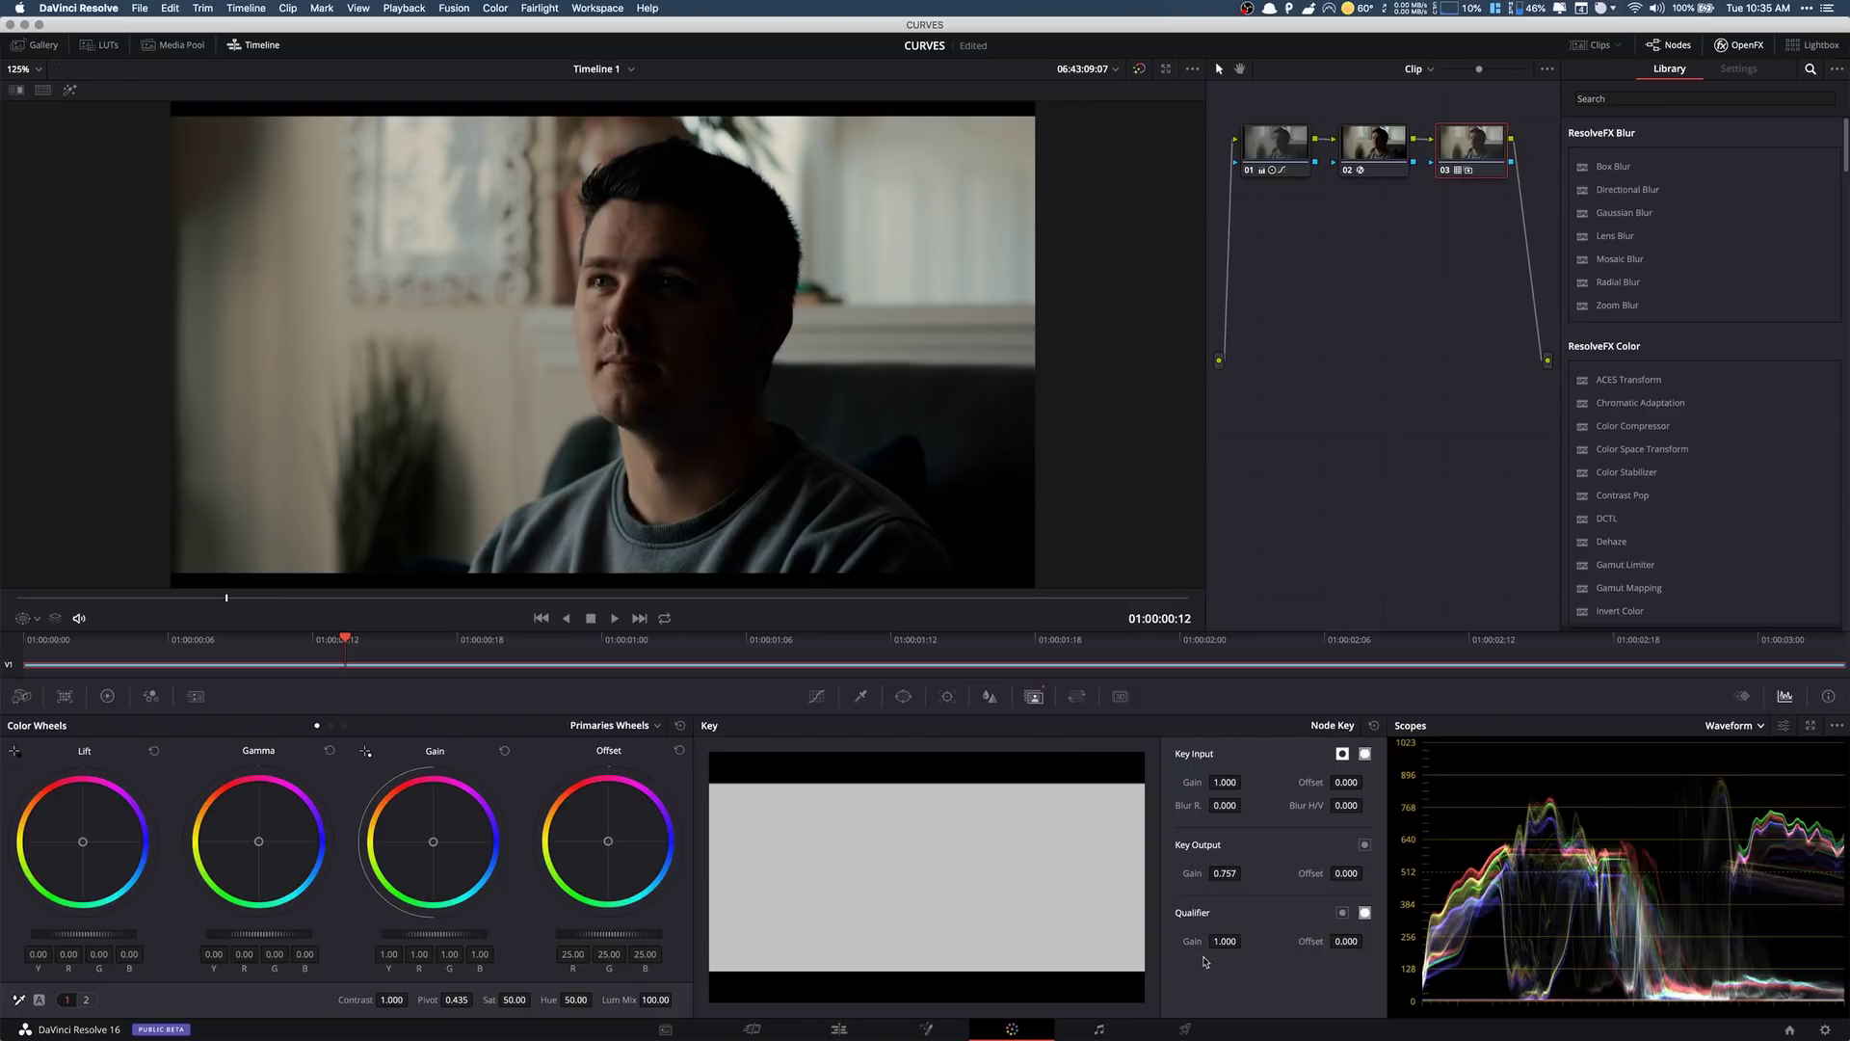
left_click_drag(1225, 873, 1180, 873)
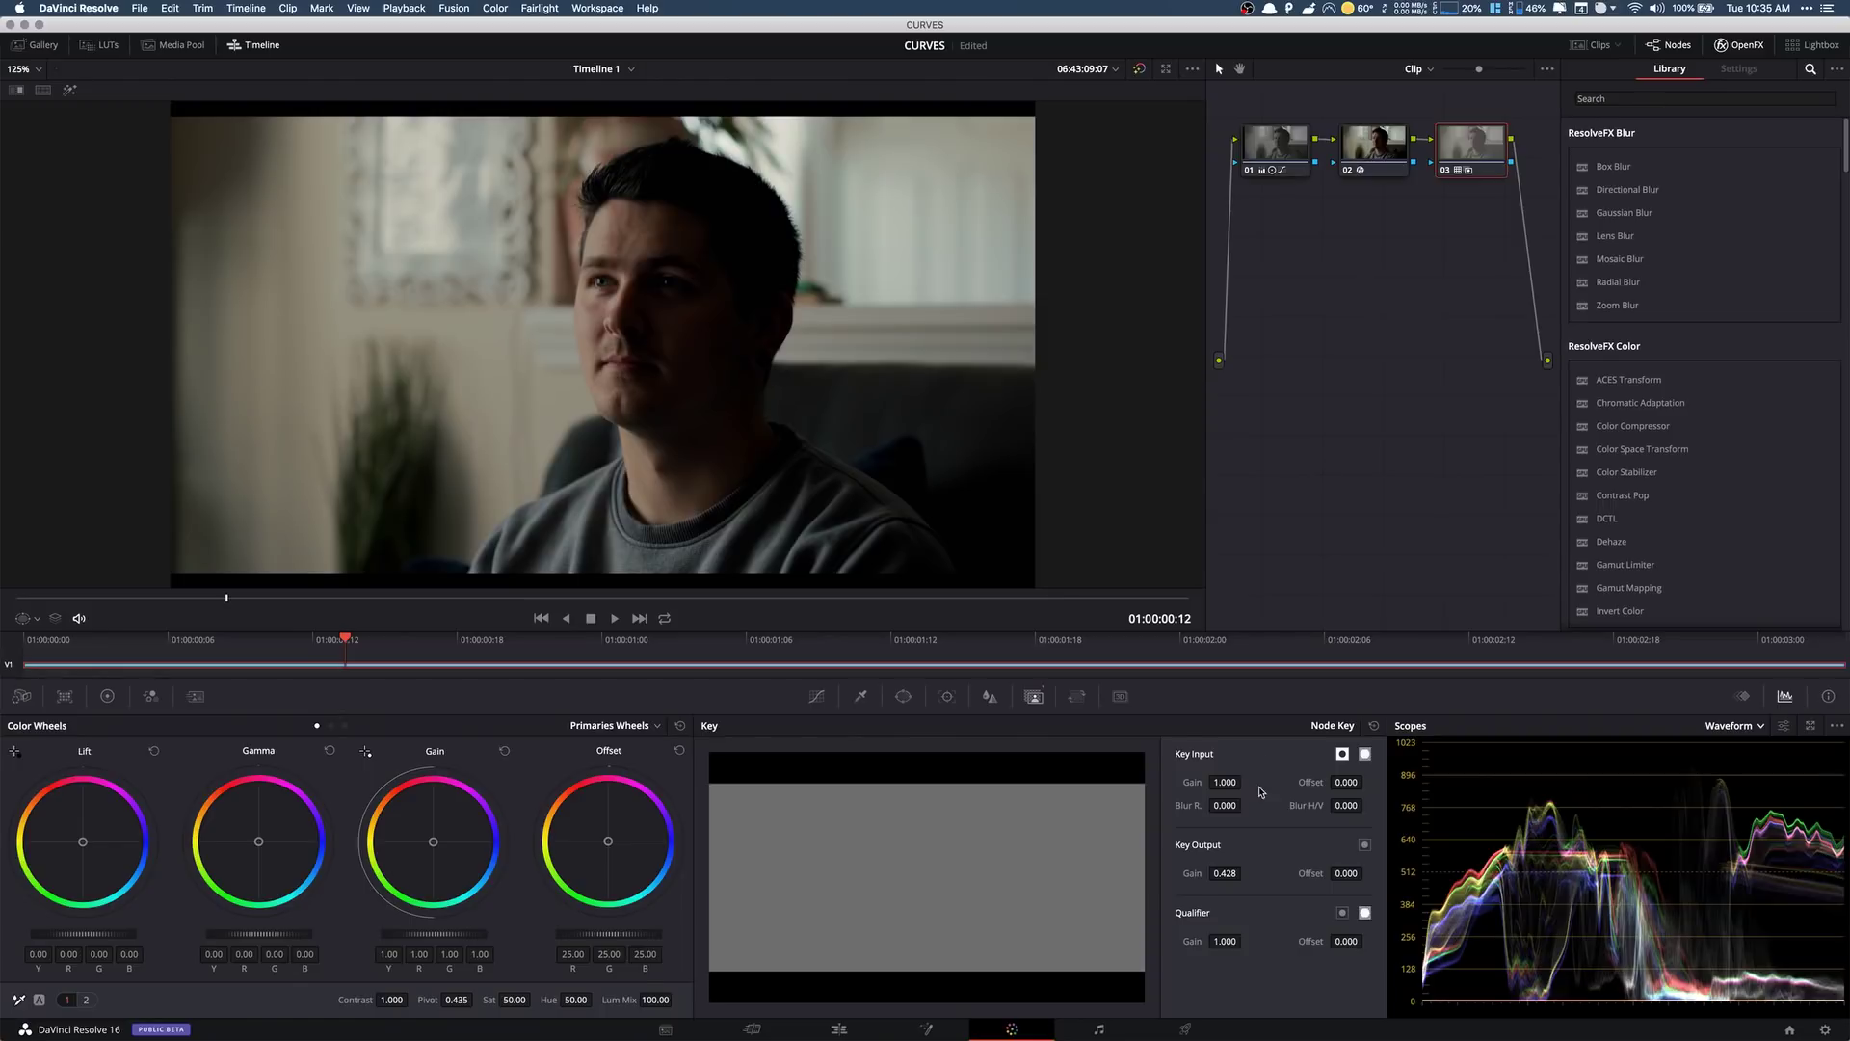
left_click(1224, 873)
type("0")
key("Return")
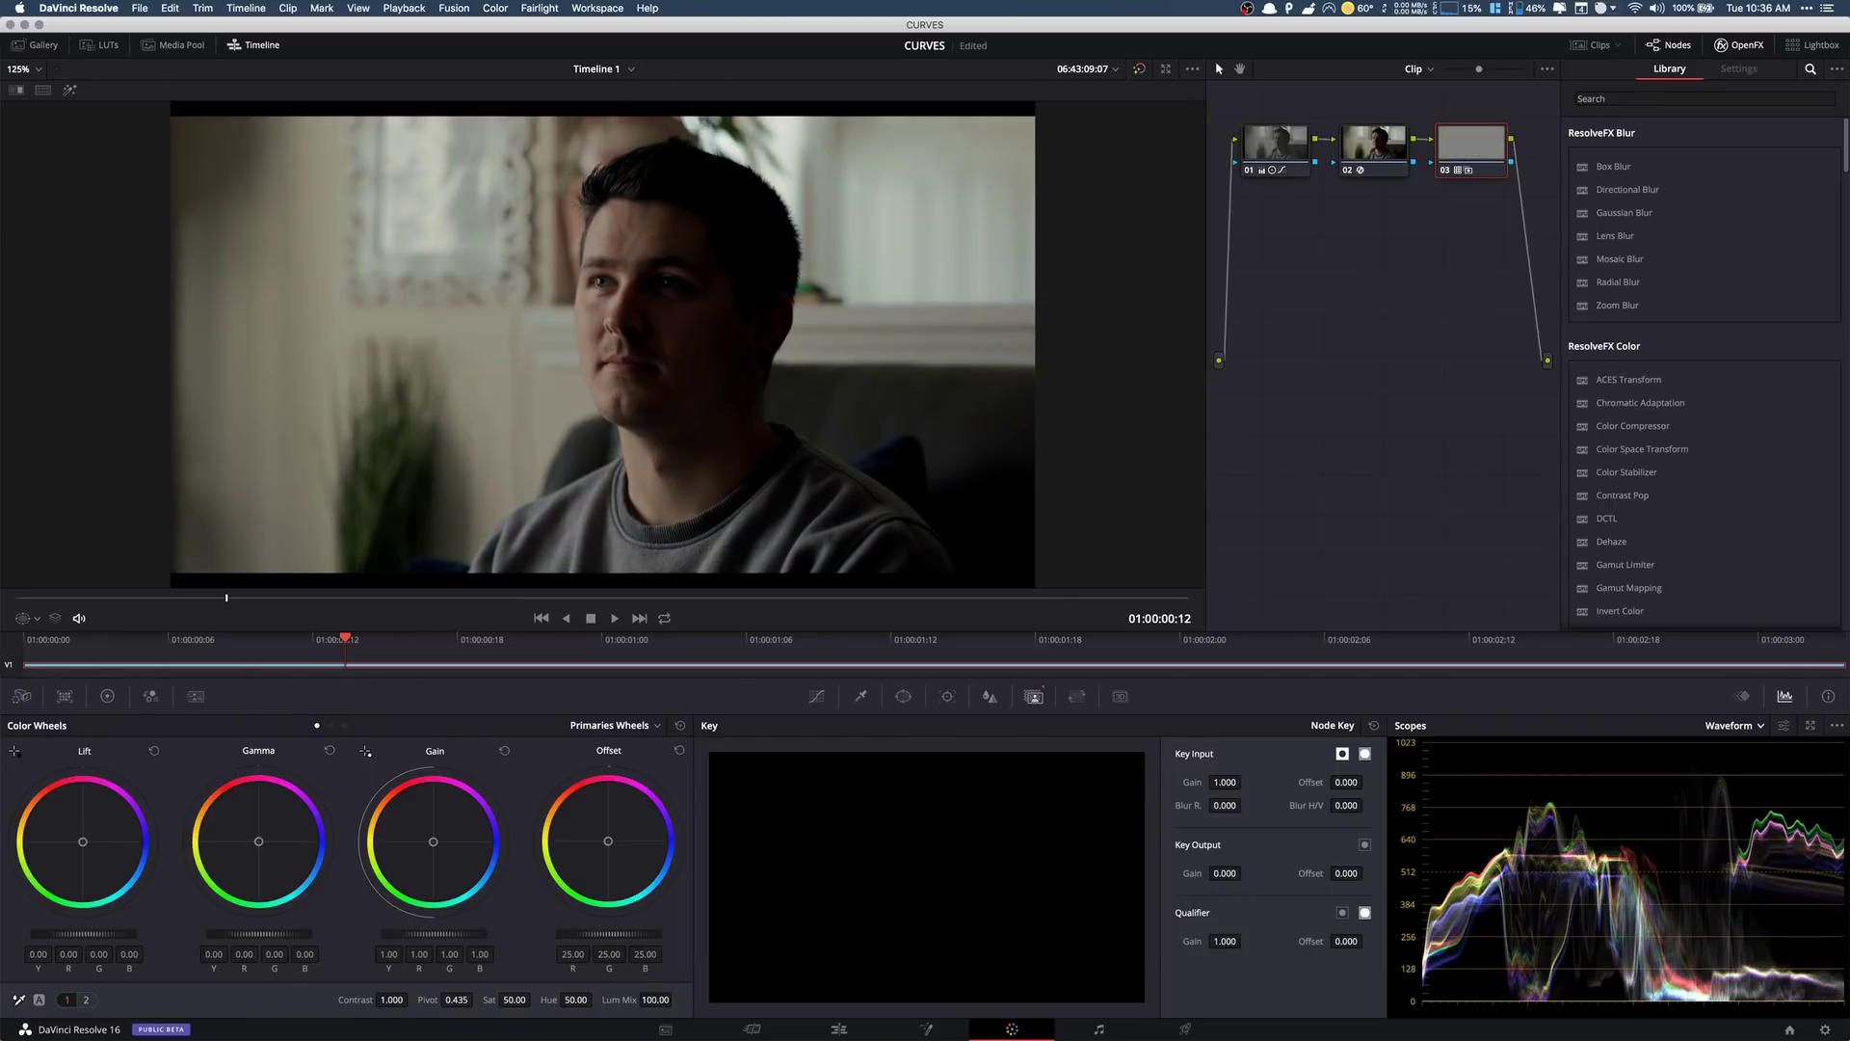
left_click_drag(1225, 873, 1247, 873)
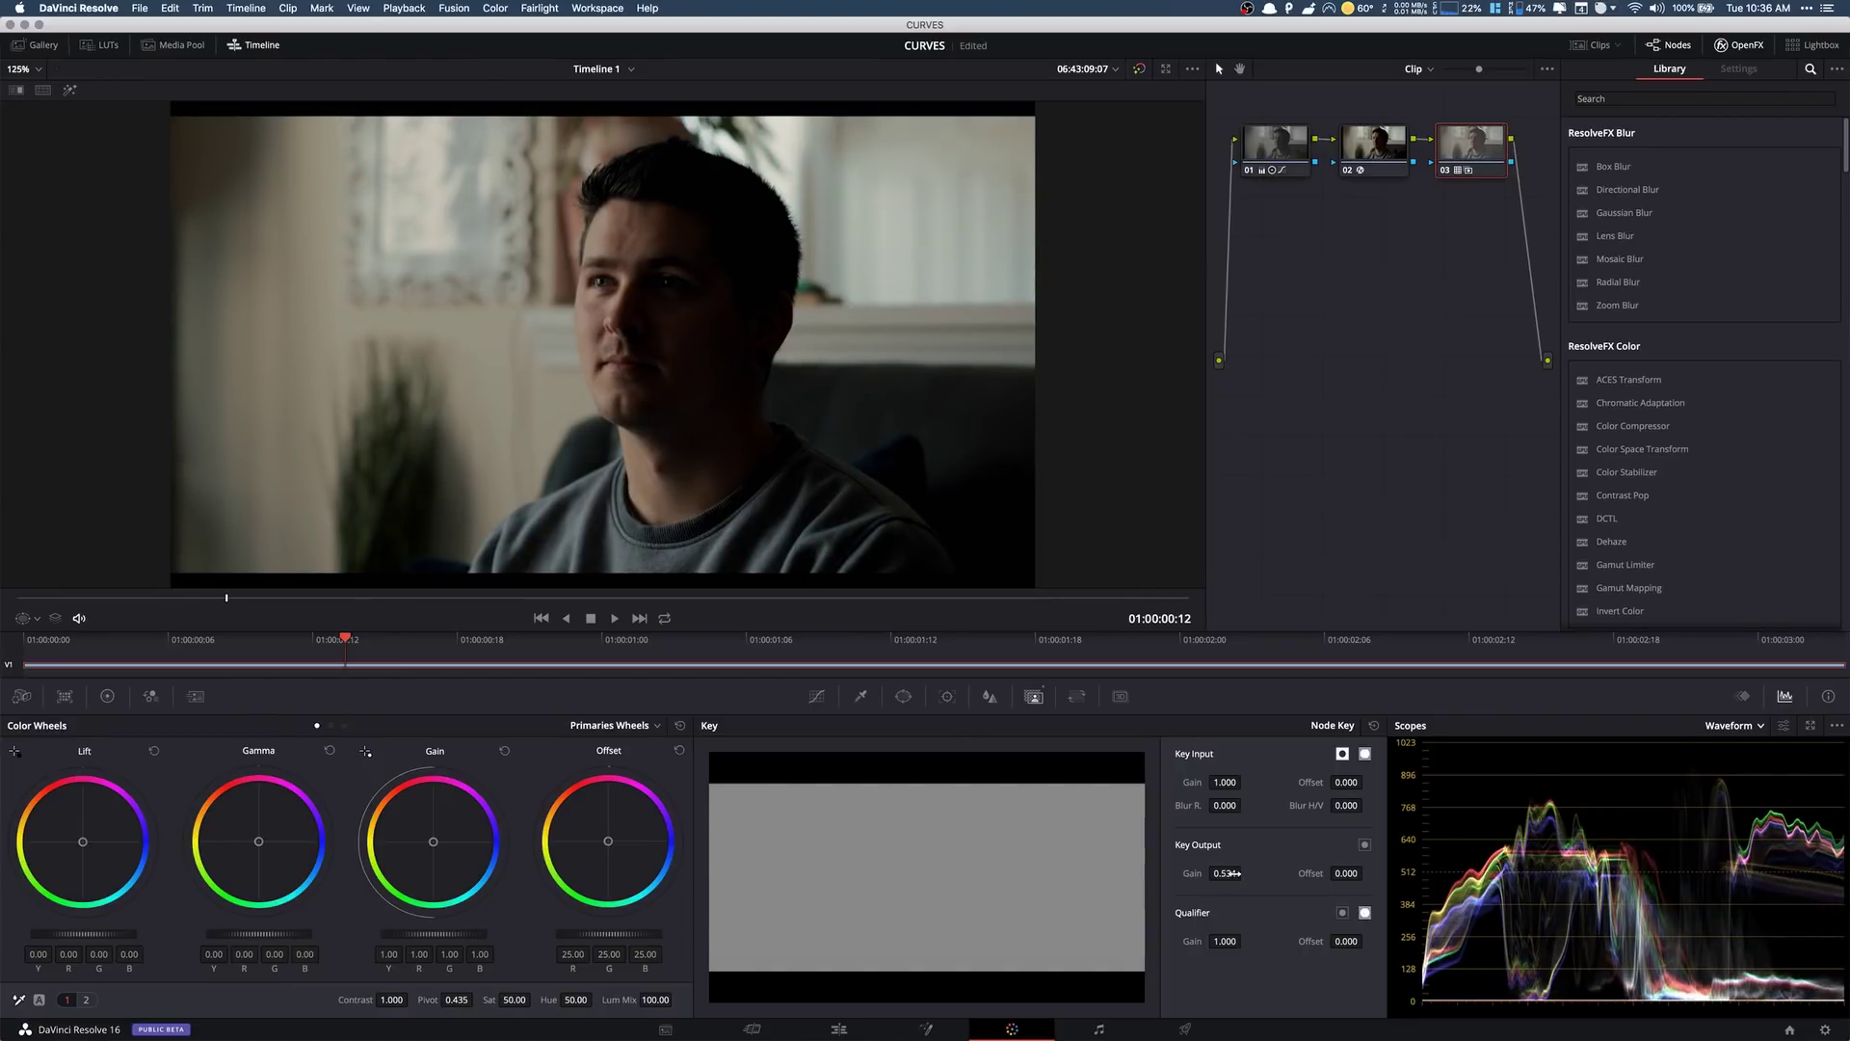
left_click(1446, 171)
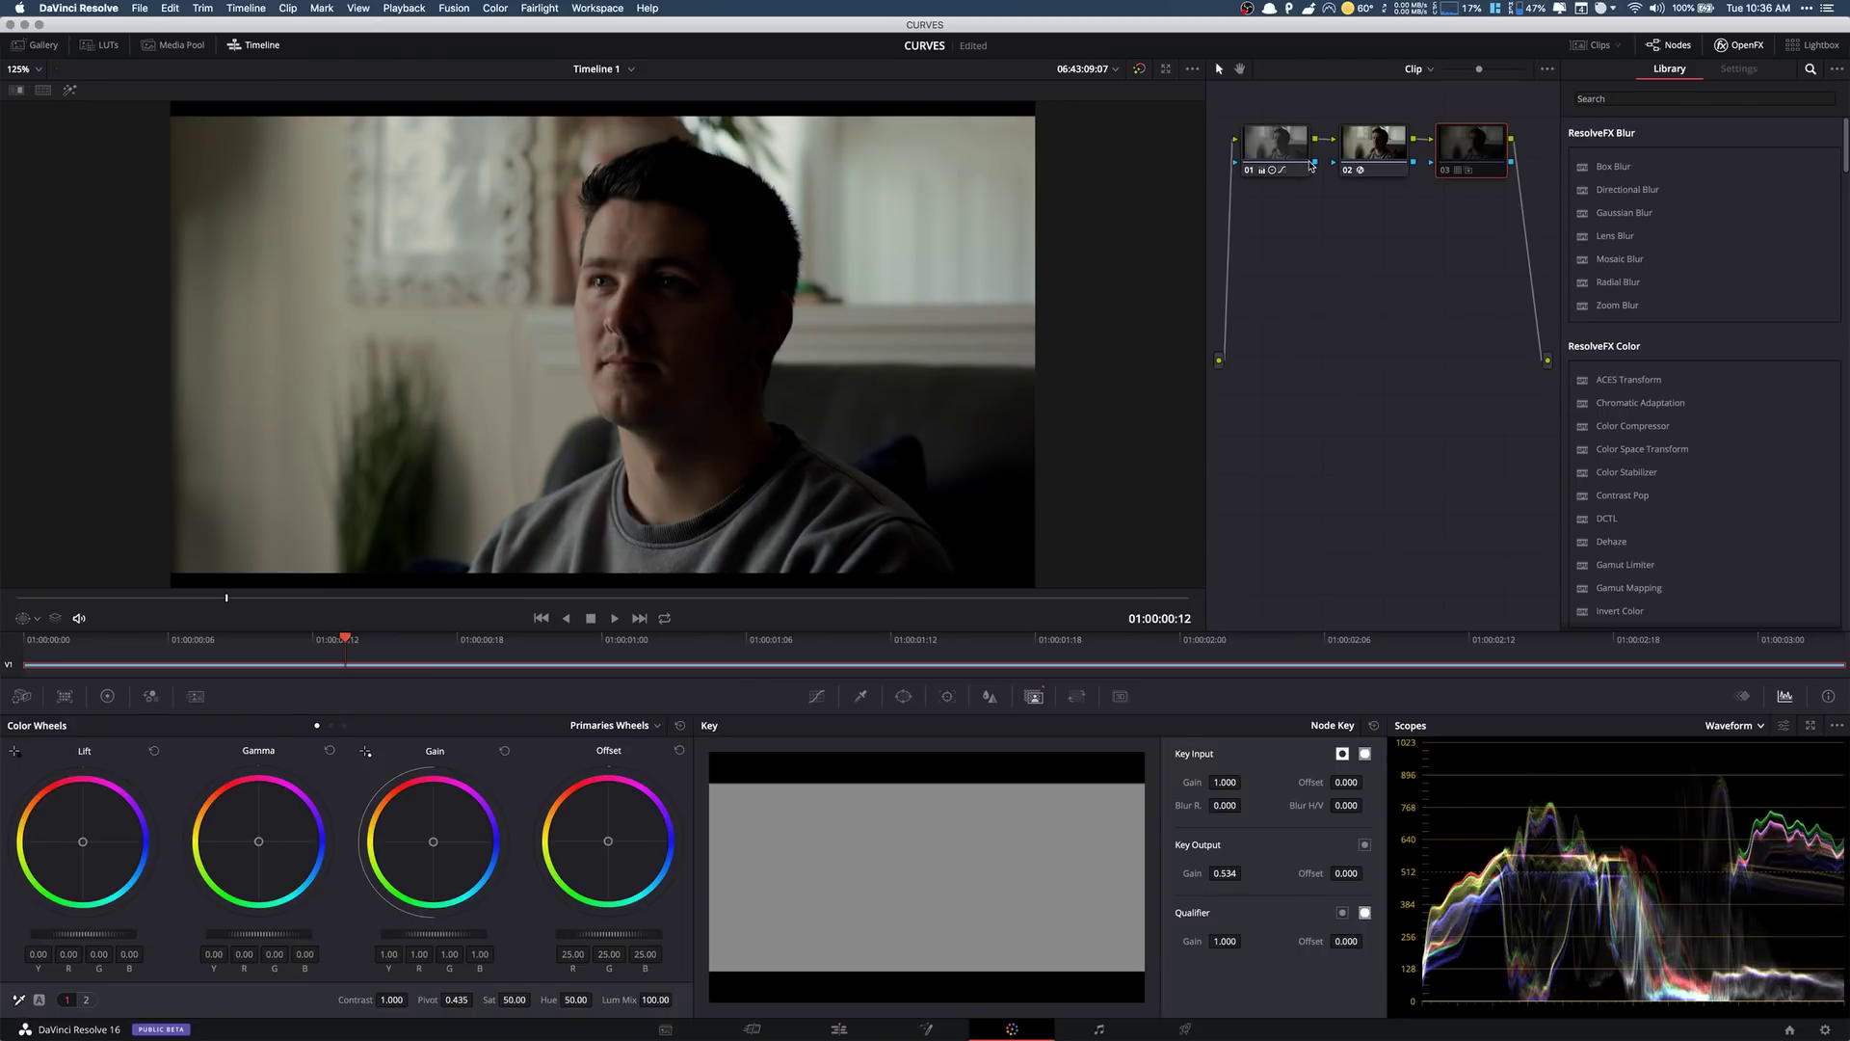
- Toggle nodes 01 and 03 and the whole grade off and on for a before/after comparison
left_click(1249, 170)
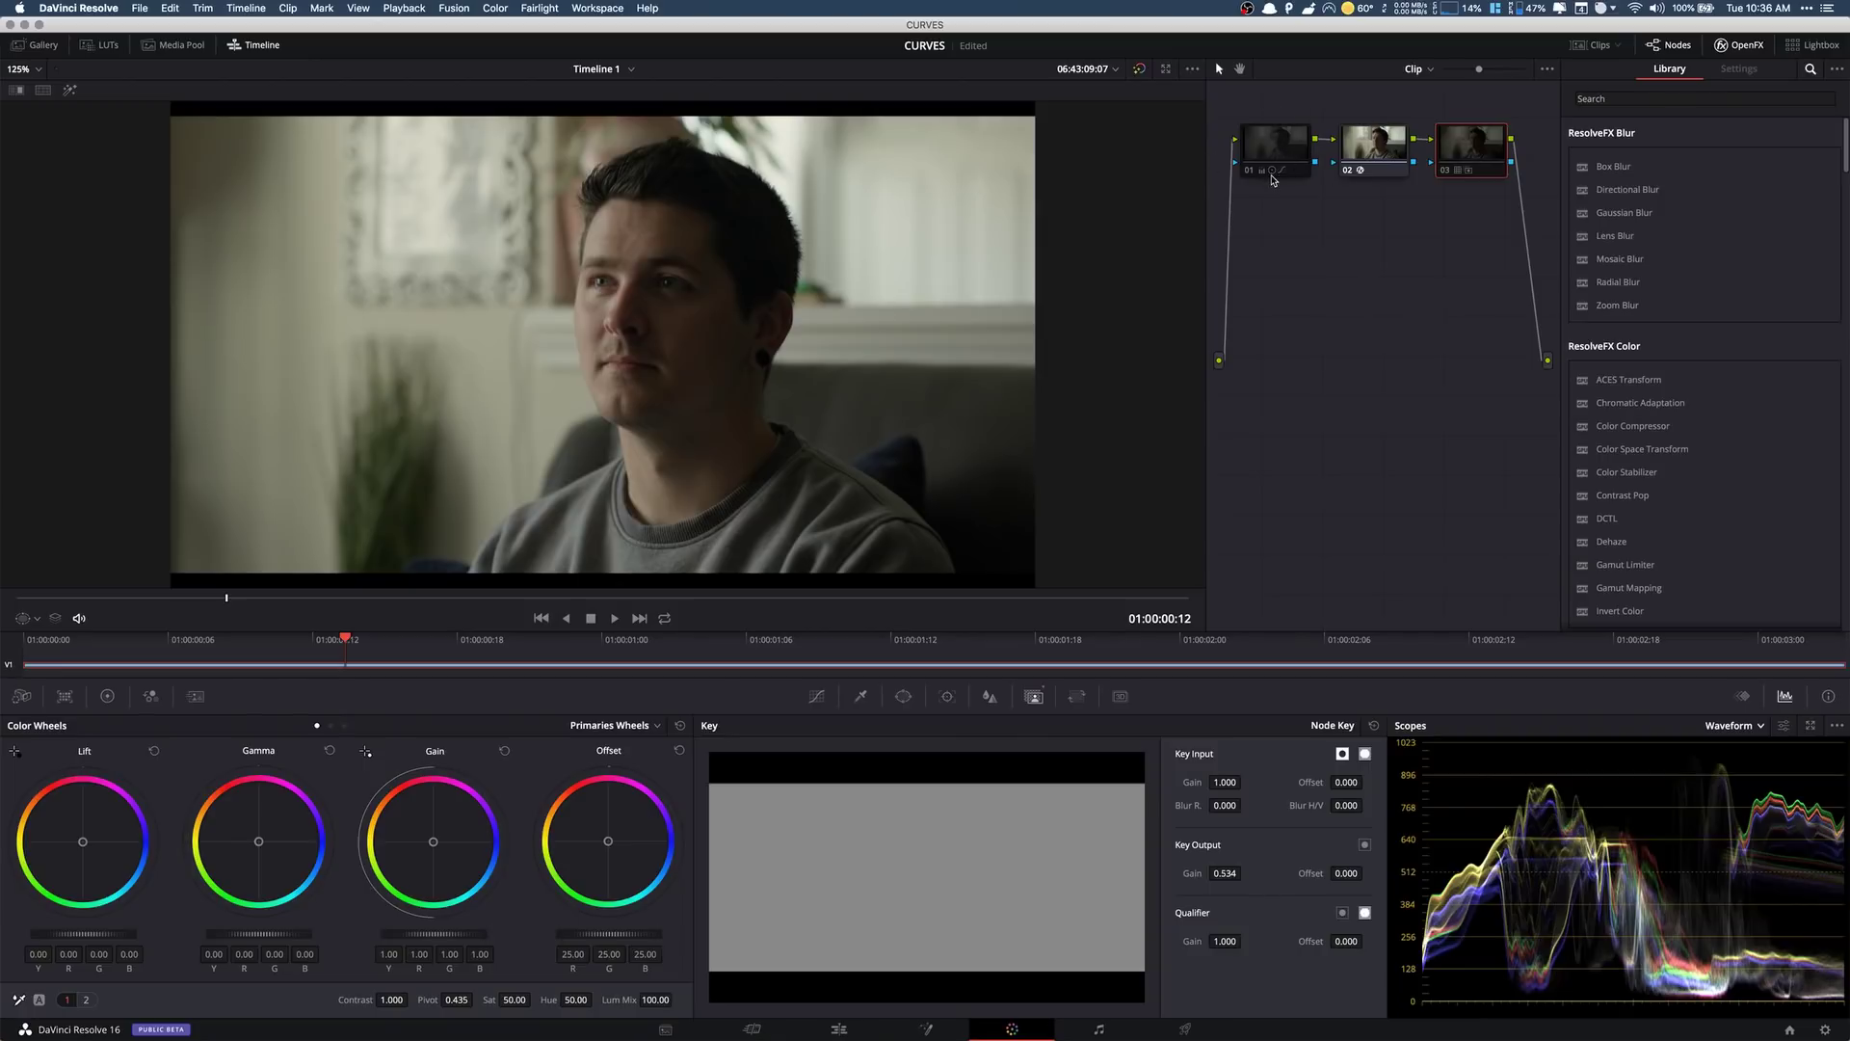
mouse_move(1271, 179)
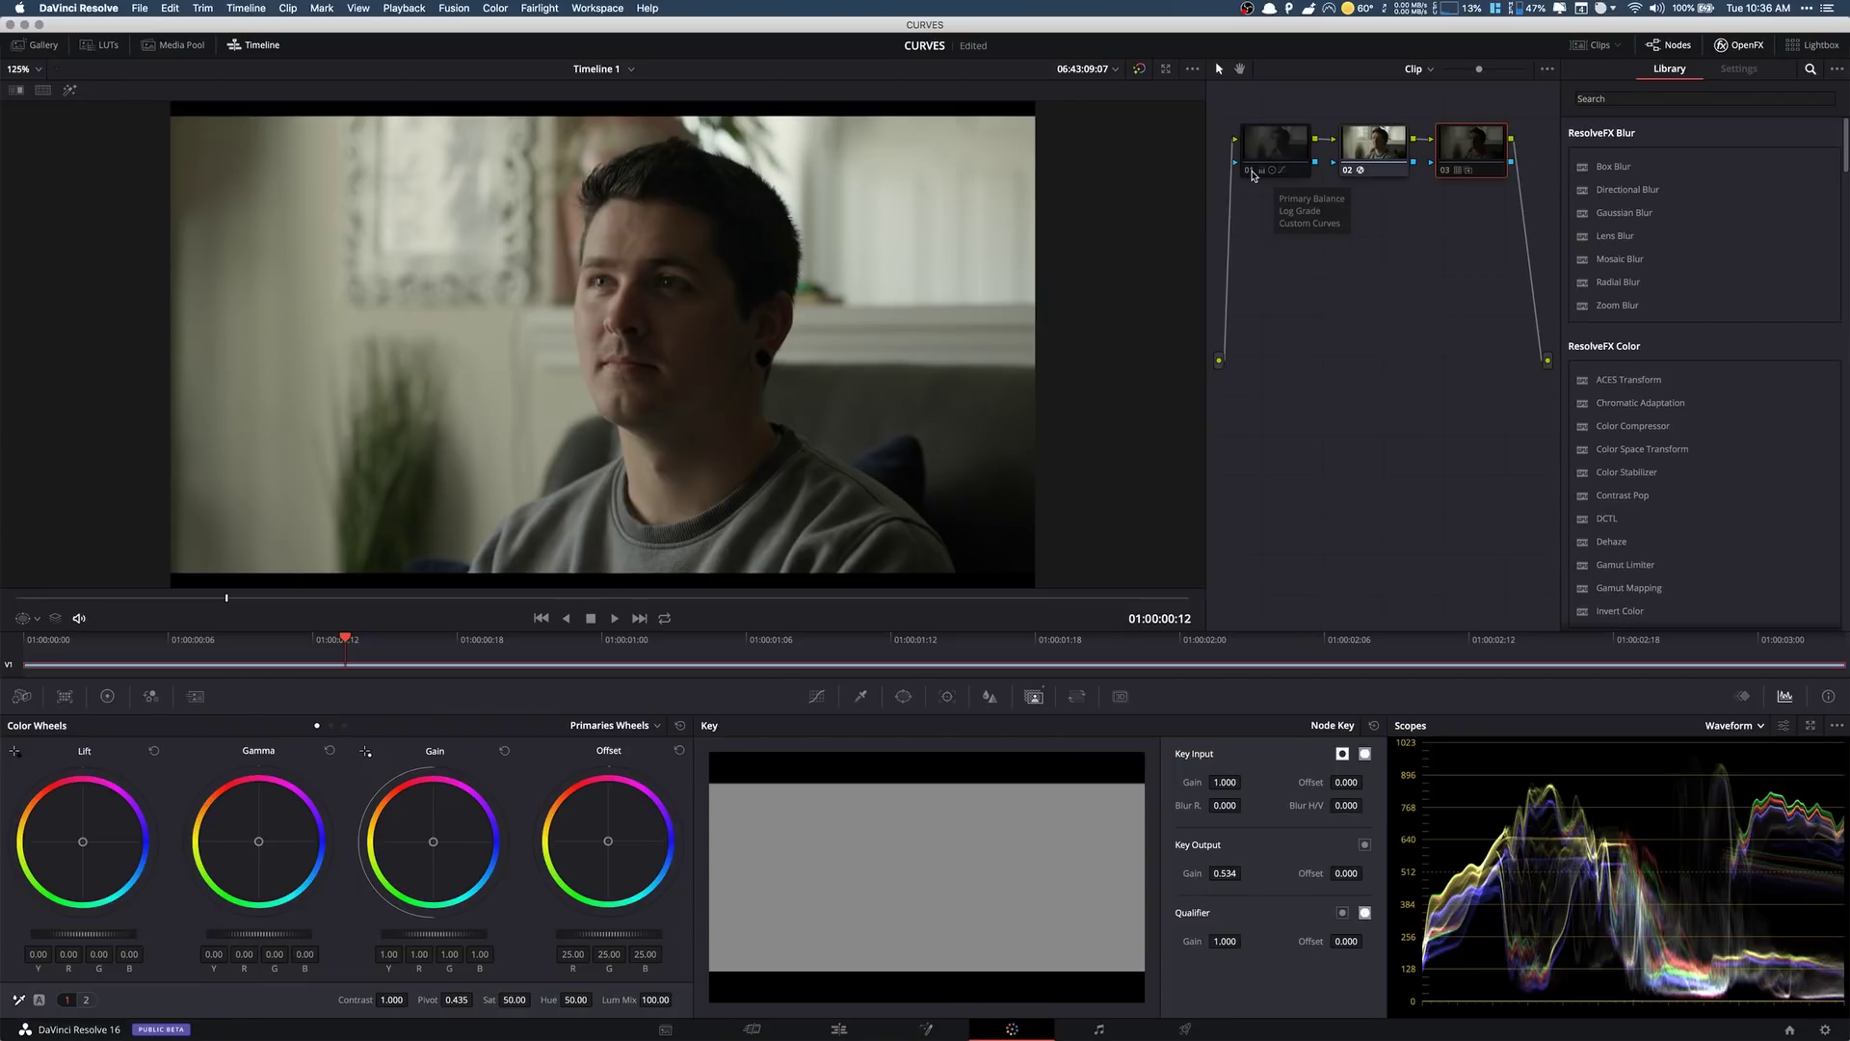
key("shift+d")
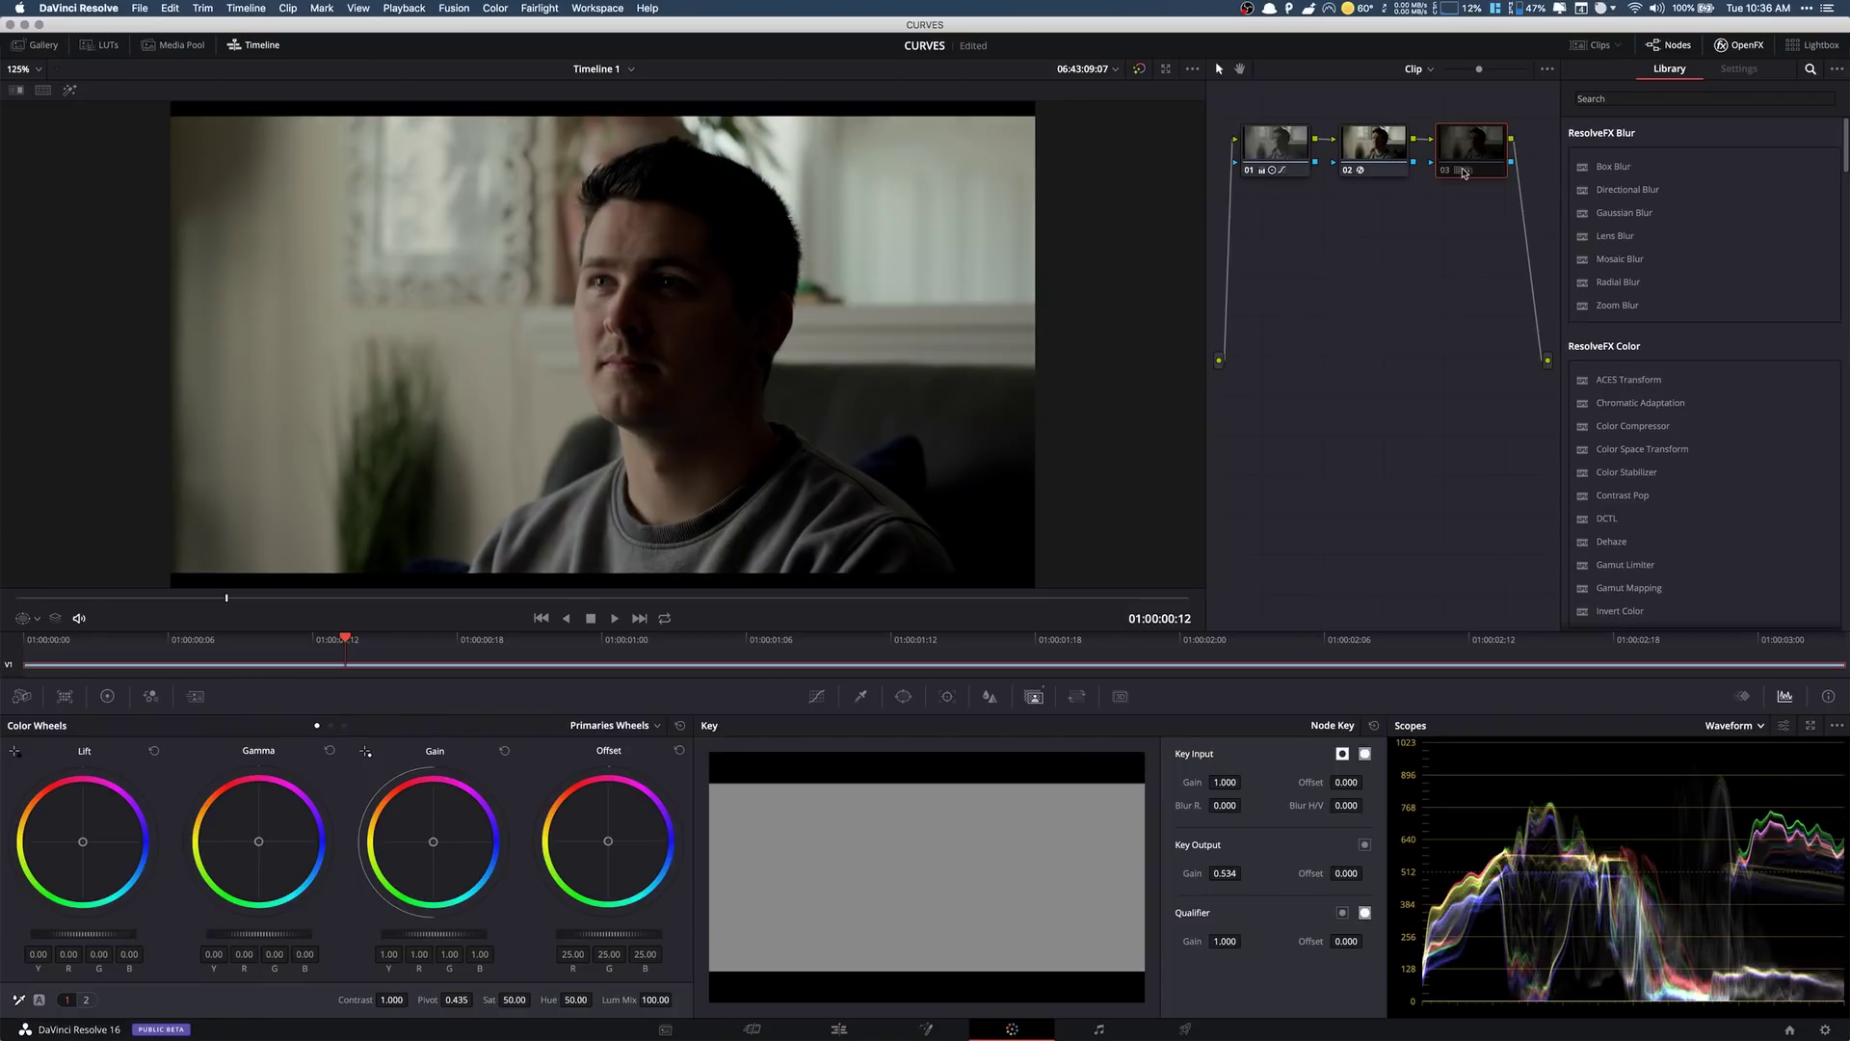
key("shift+d")
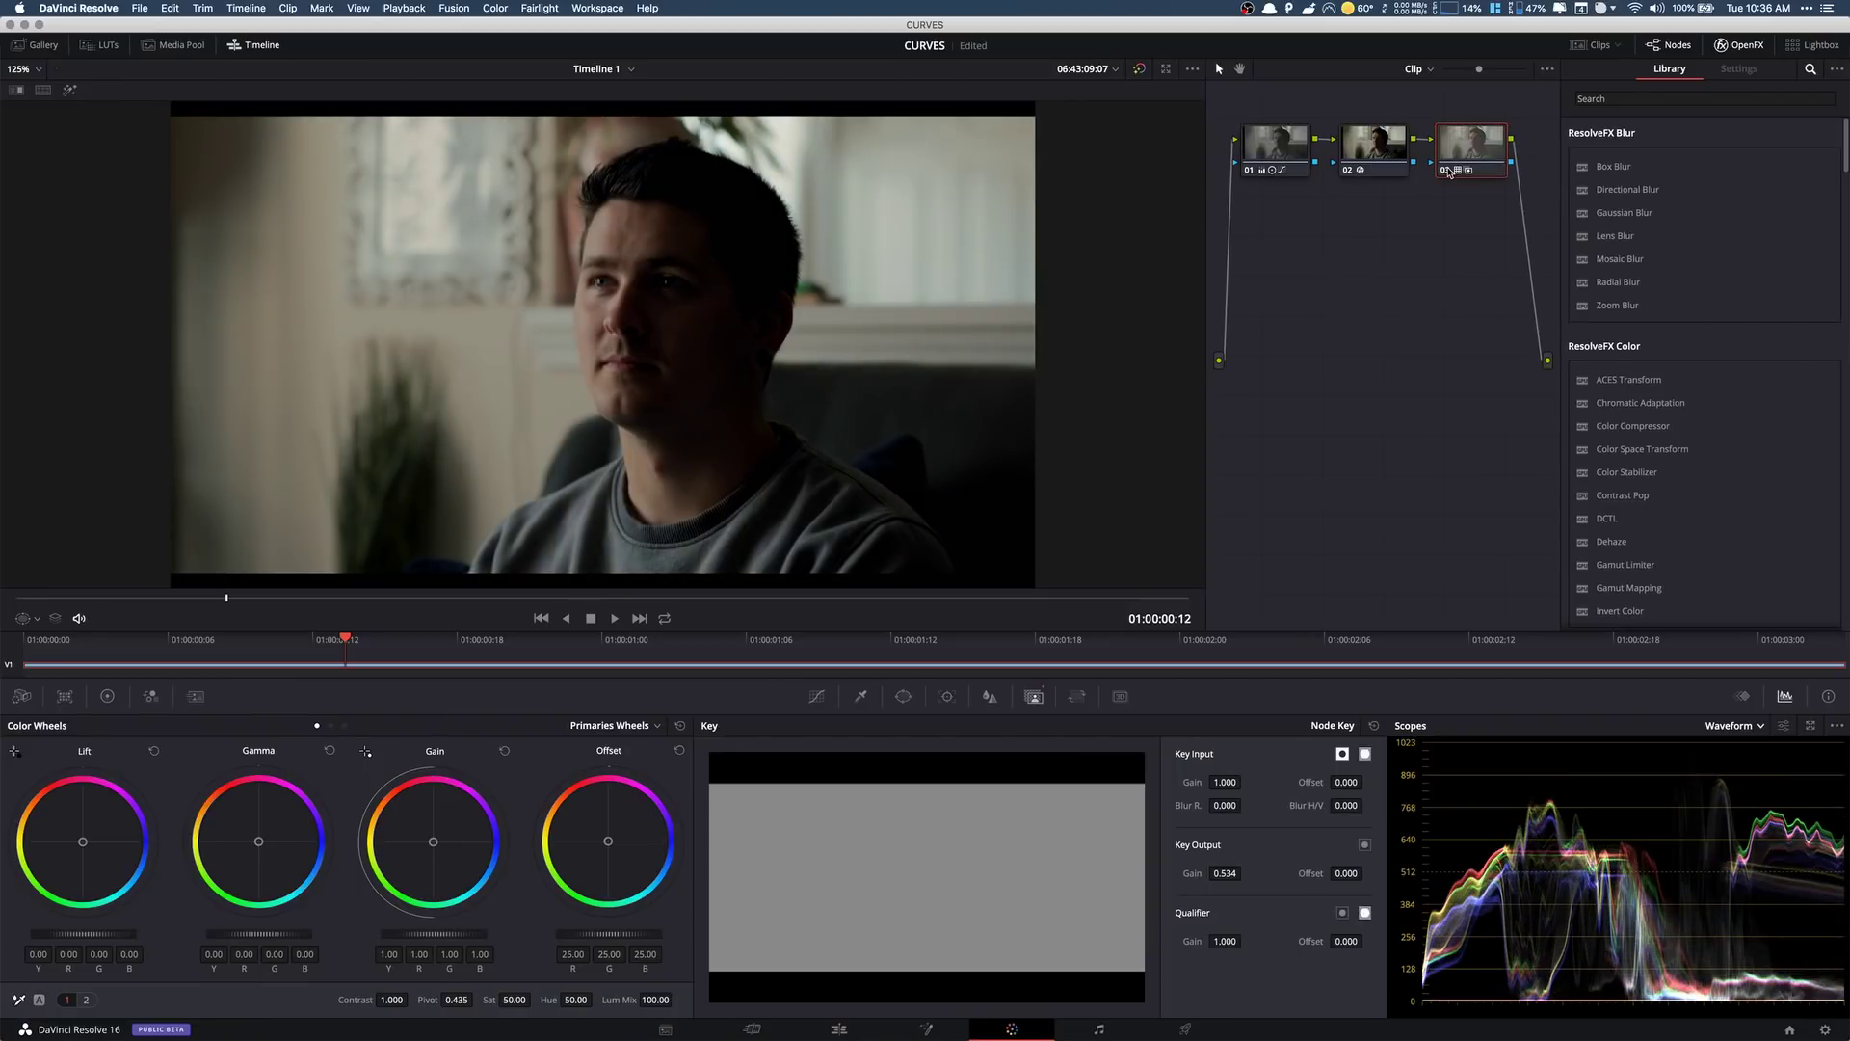
left_click(1250, 171)
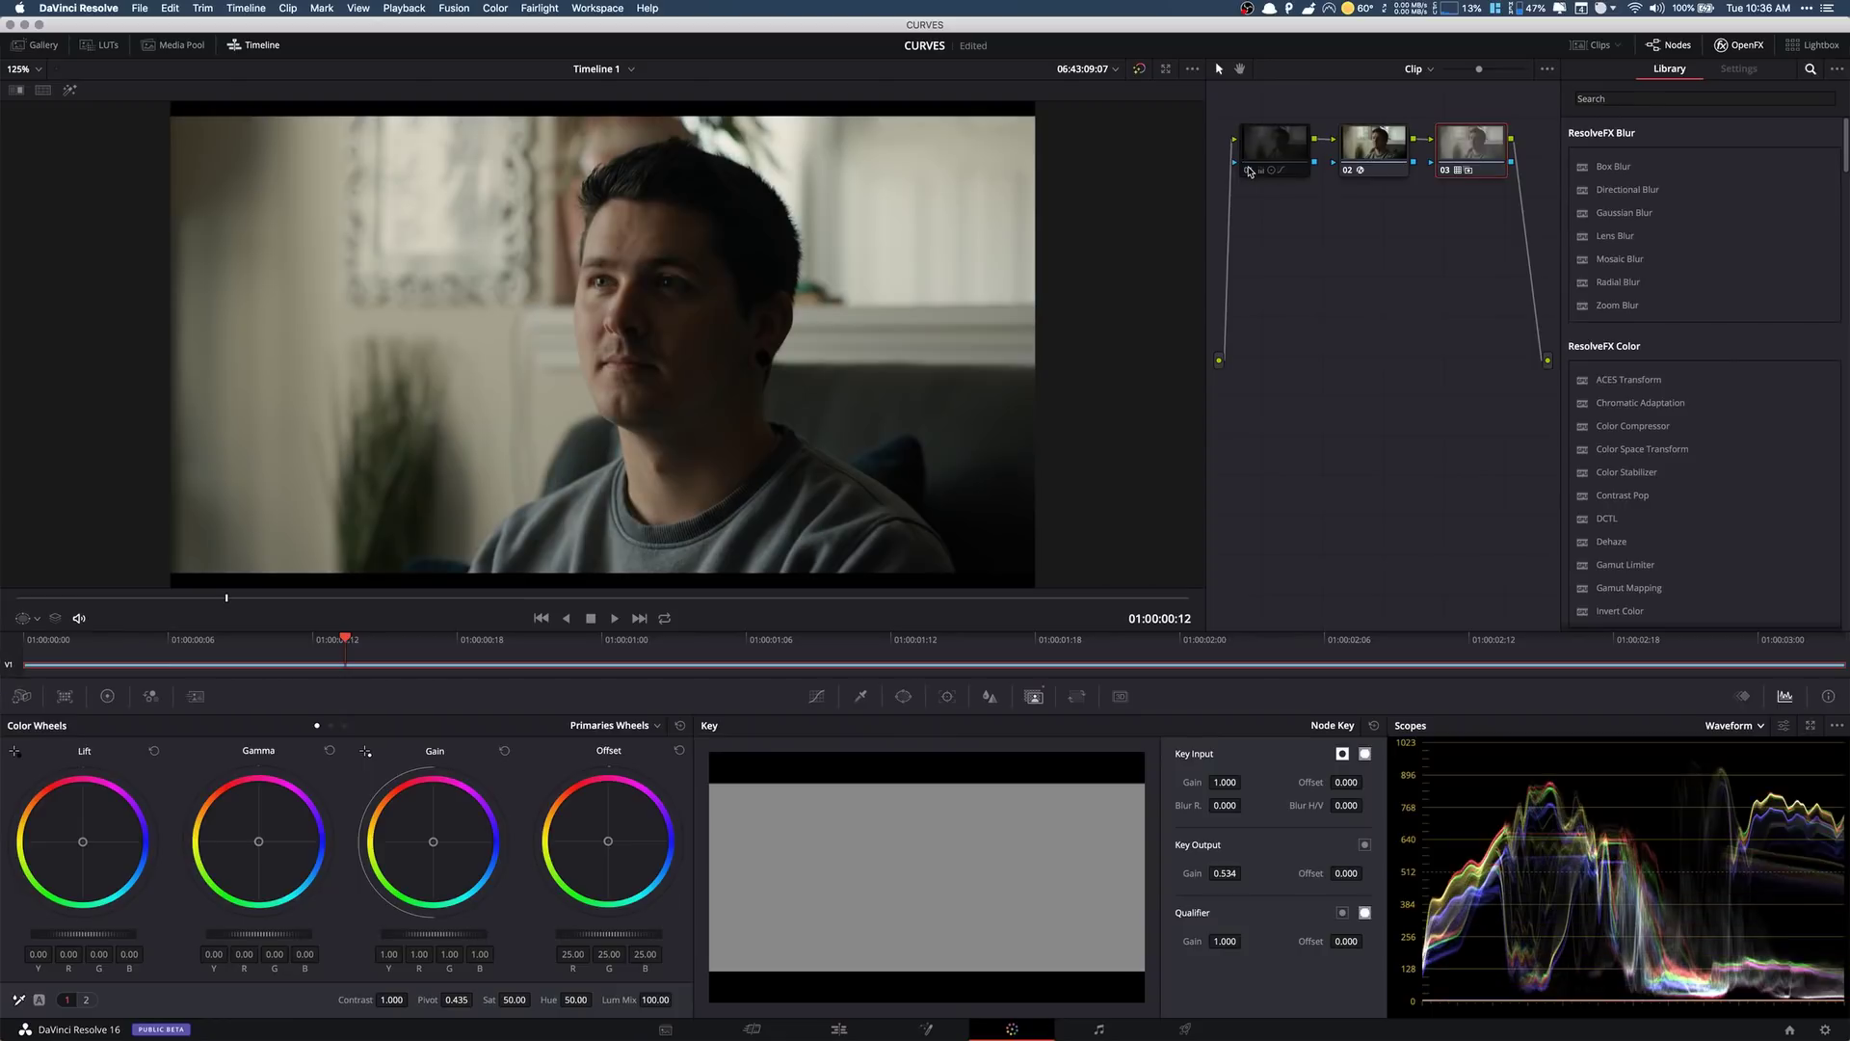
left_click(1270, 154)
left_click(1448, 180)
left_click(1446, 172)
left_click(1270, 155)
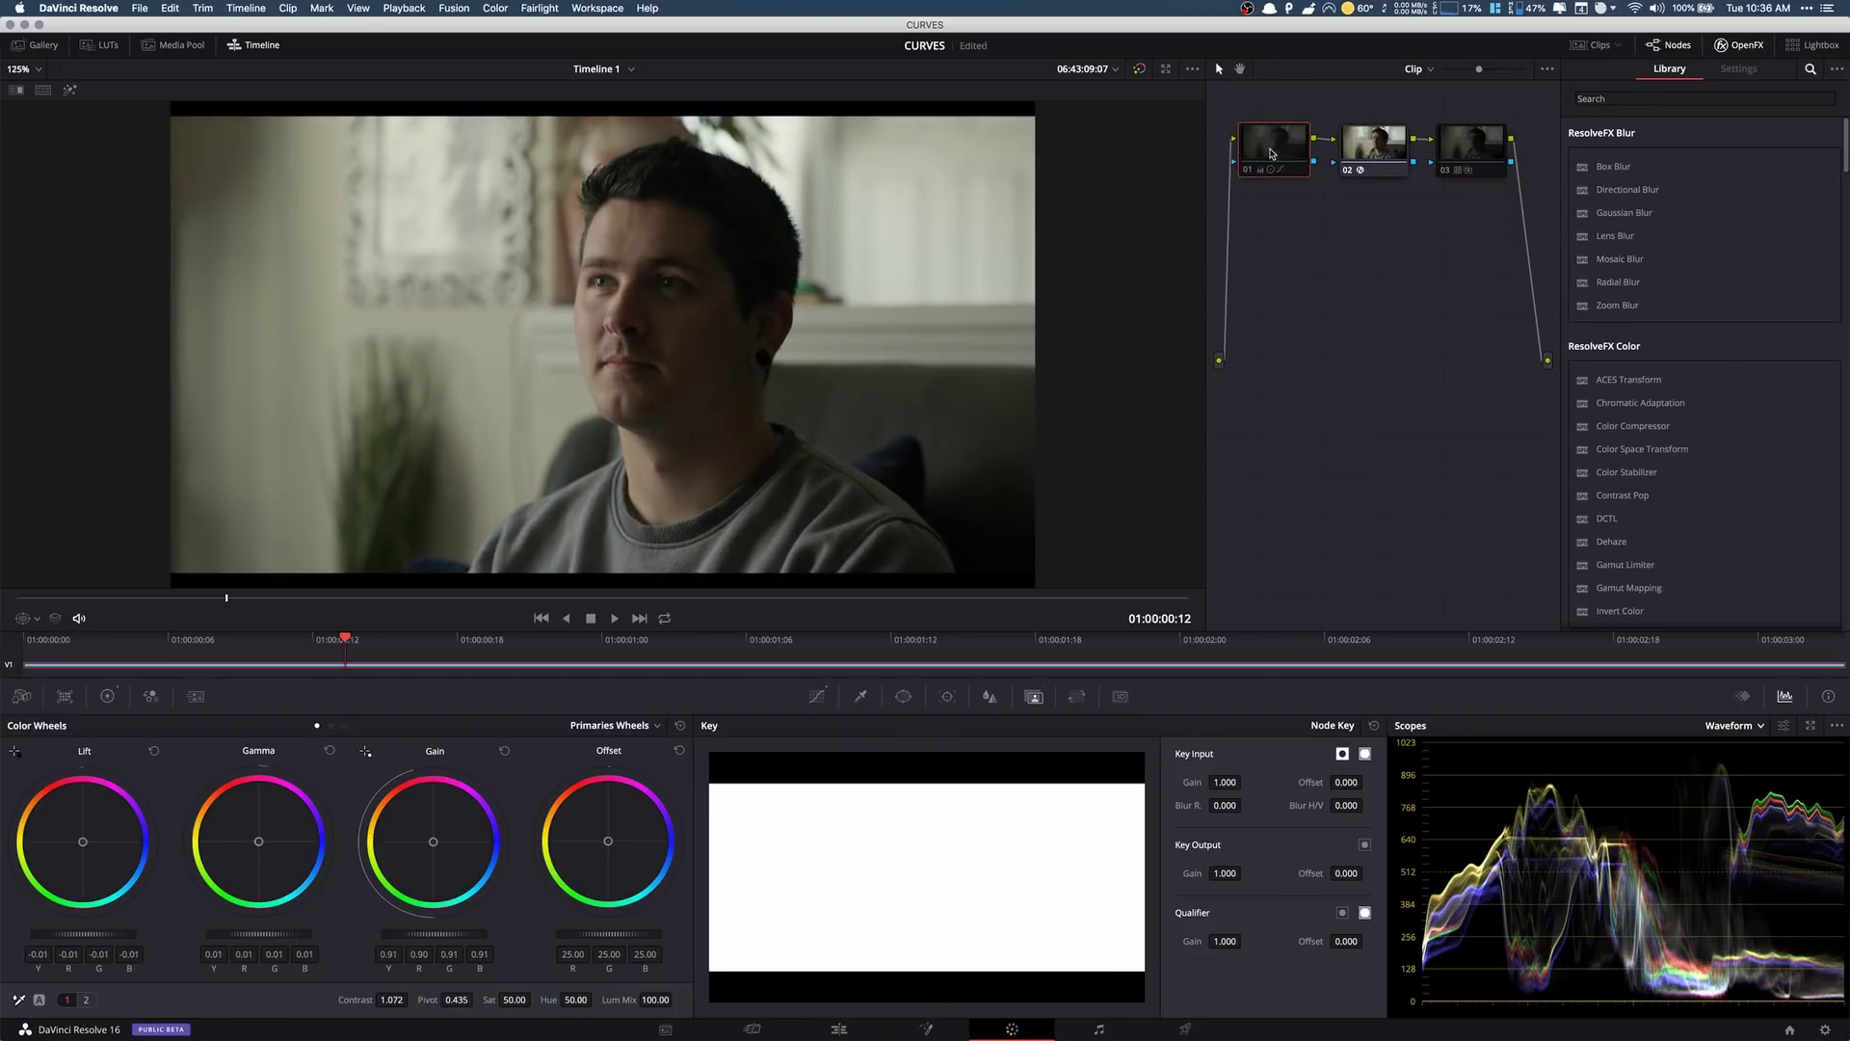
left_click(1251, 171)
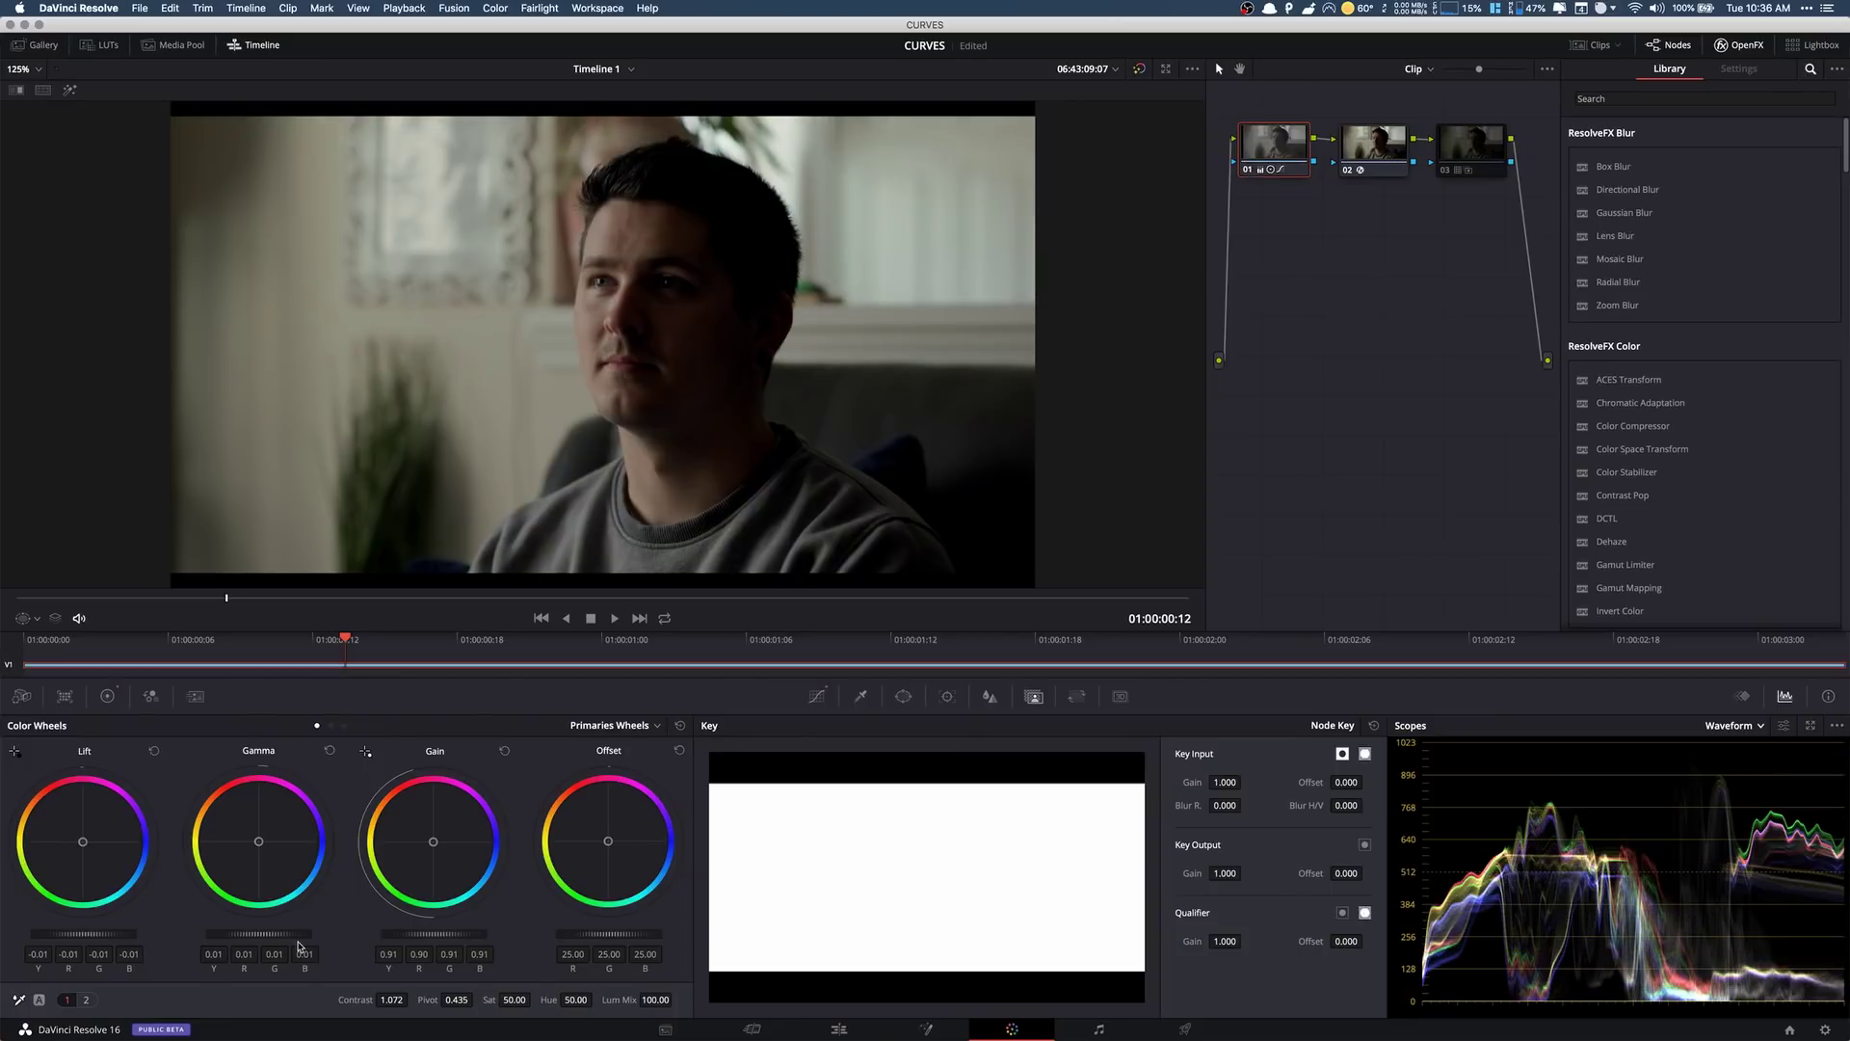
- Reset node 01's contrast from 1.072 to 1.000
left_click(390, 999)
type("1")
key("Return")
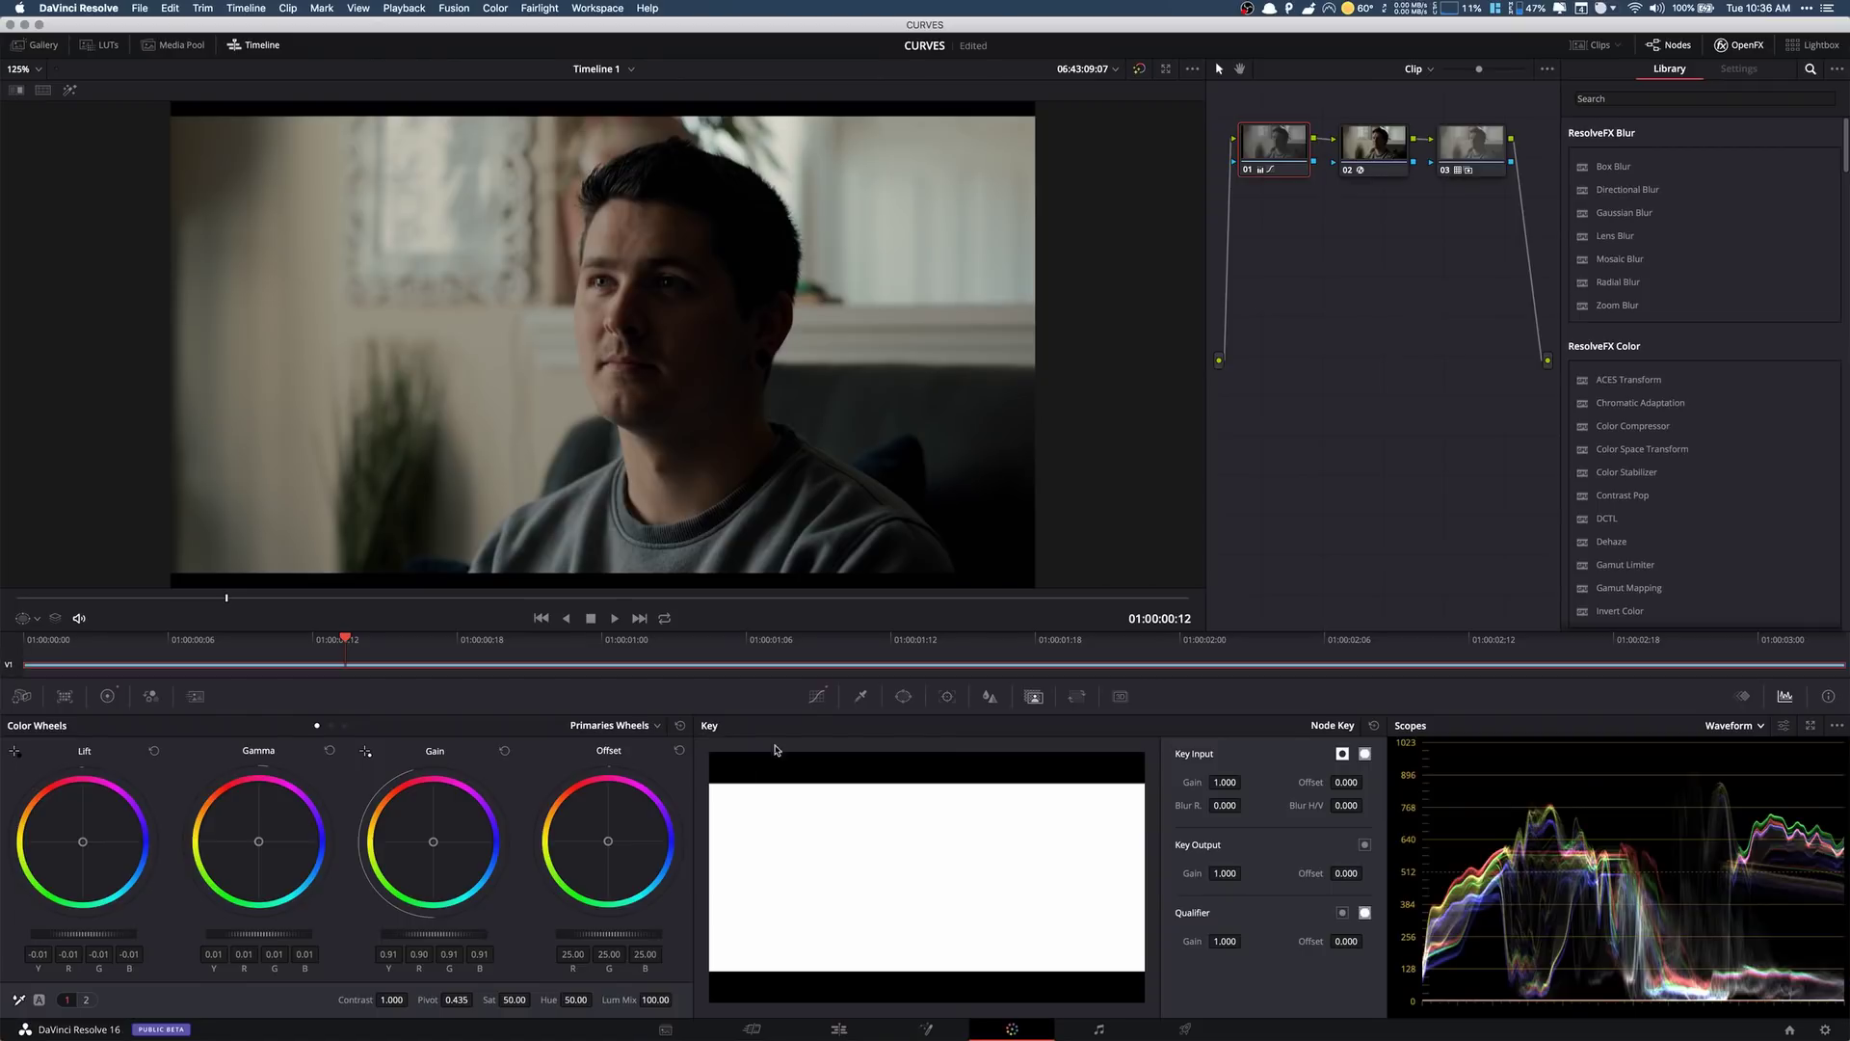
- Show node 01's curves editor, undoing an accidental gain balance nudge
left_click(817, 696)
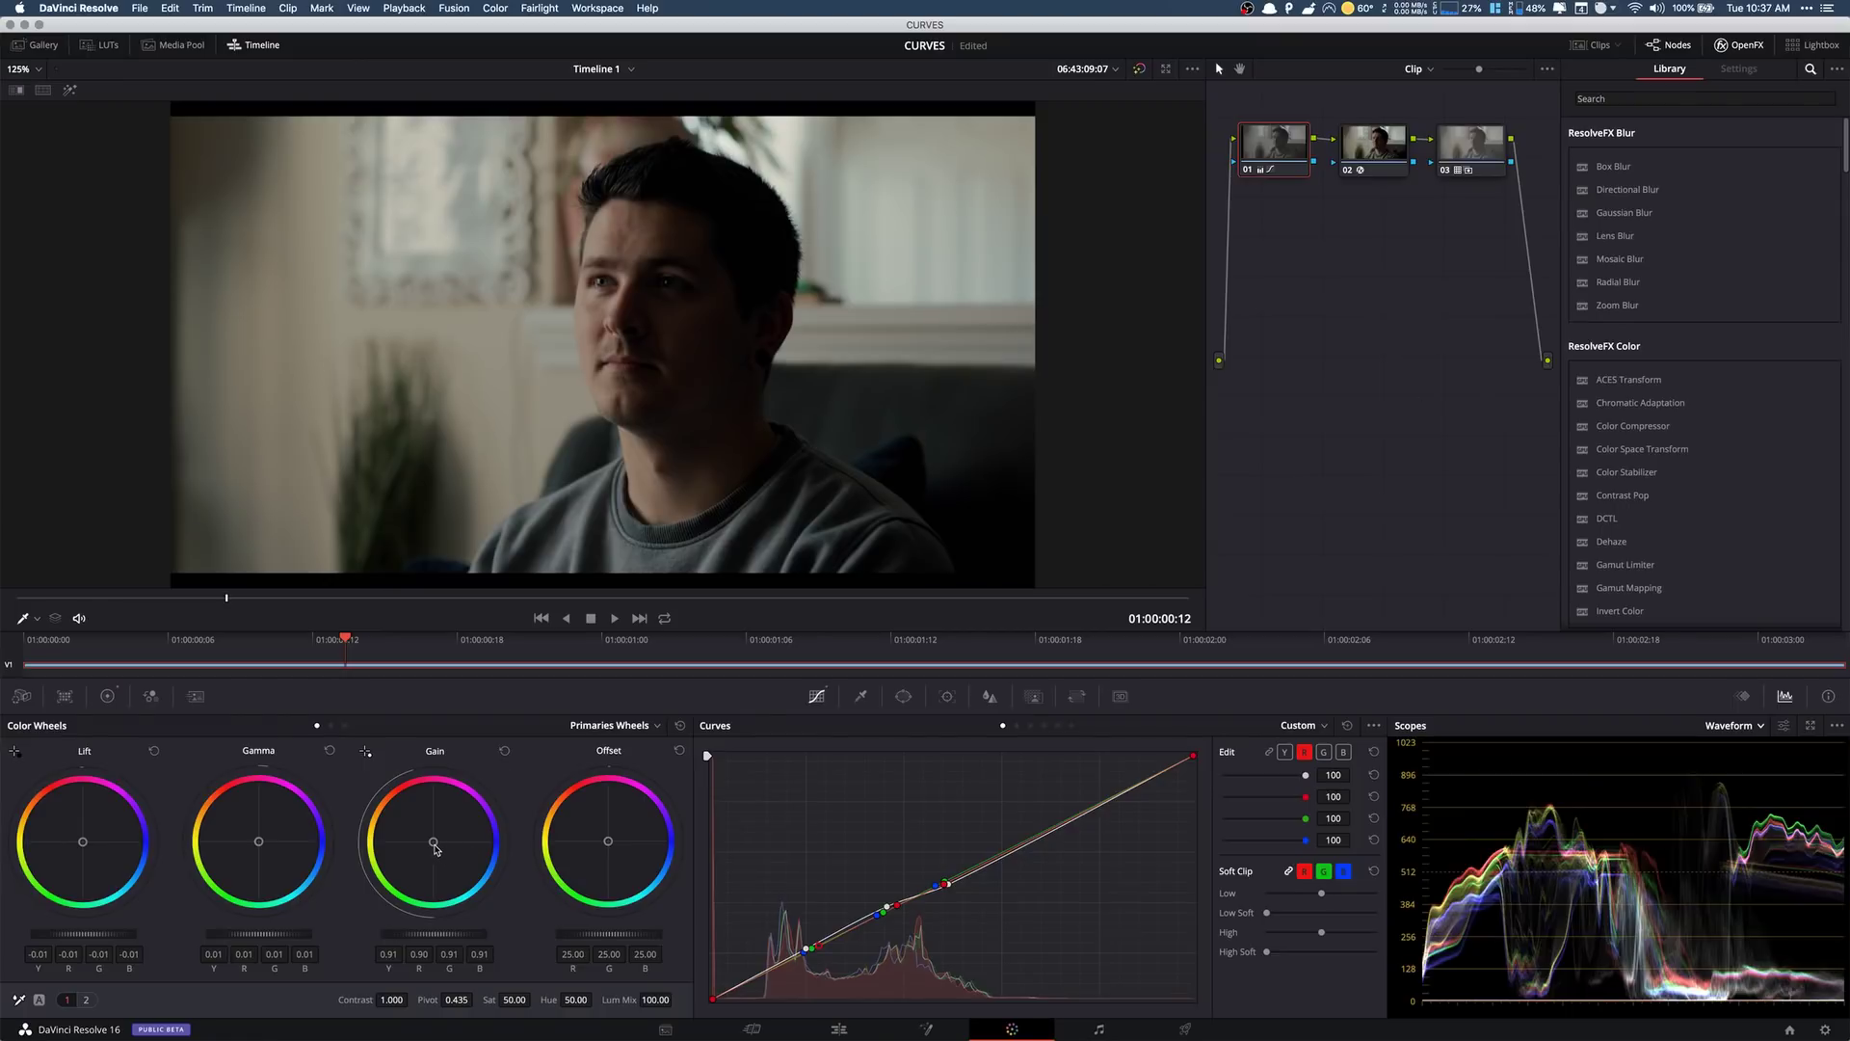
left_click_drag(433, 847, 435, 846)
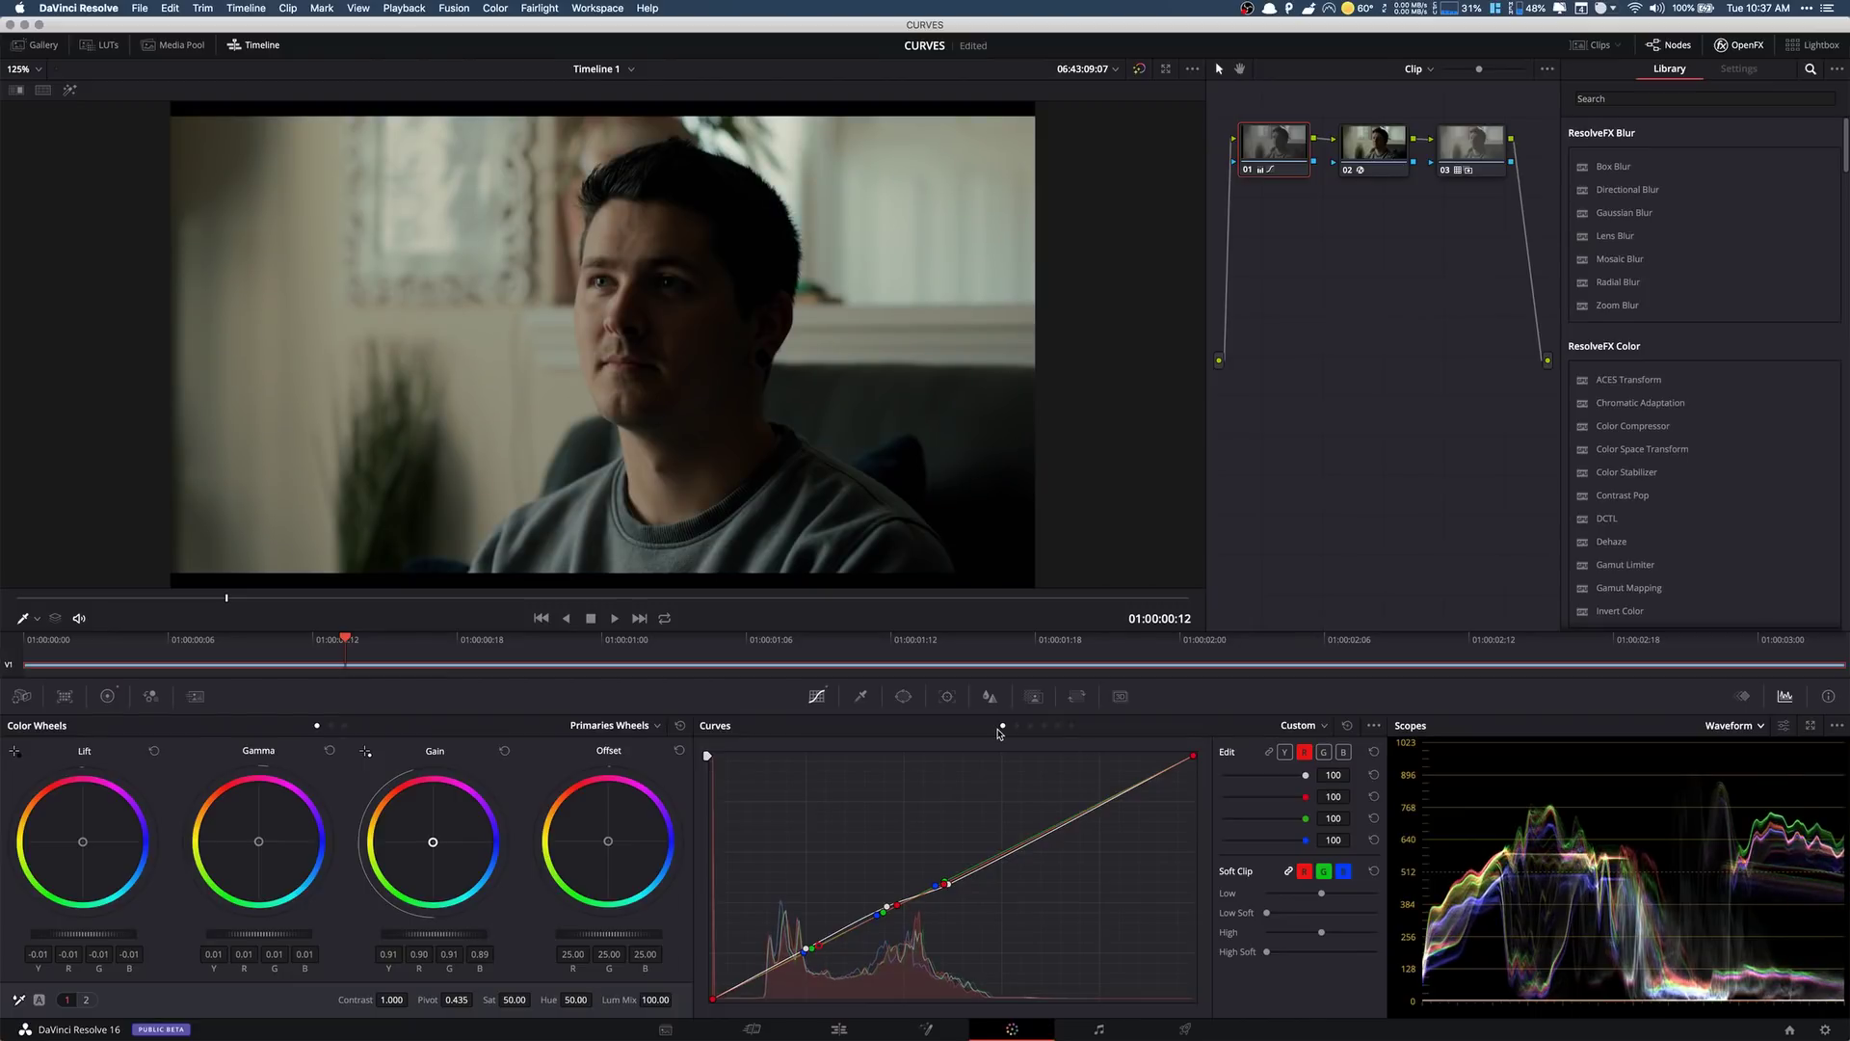
key("super+z")
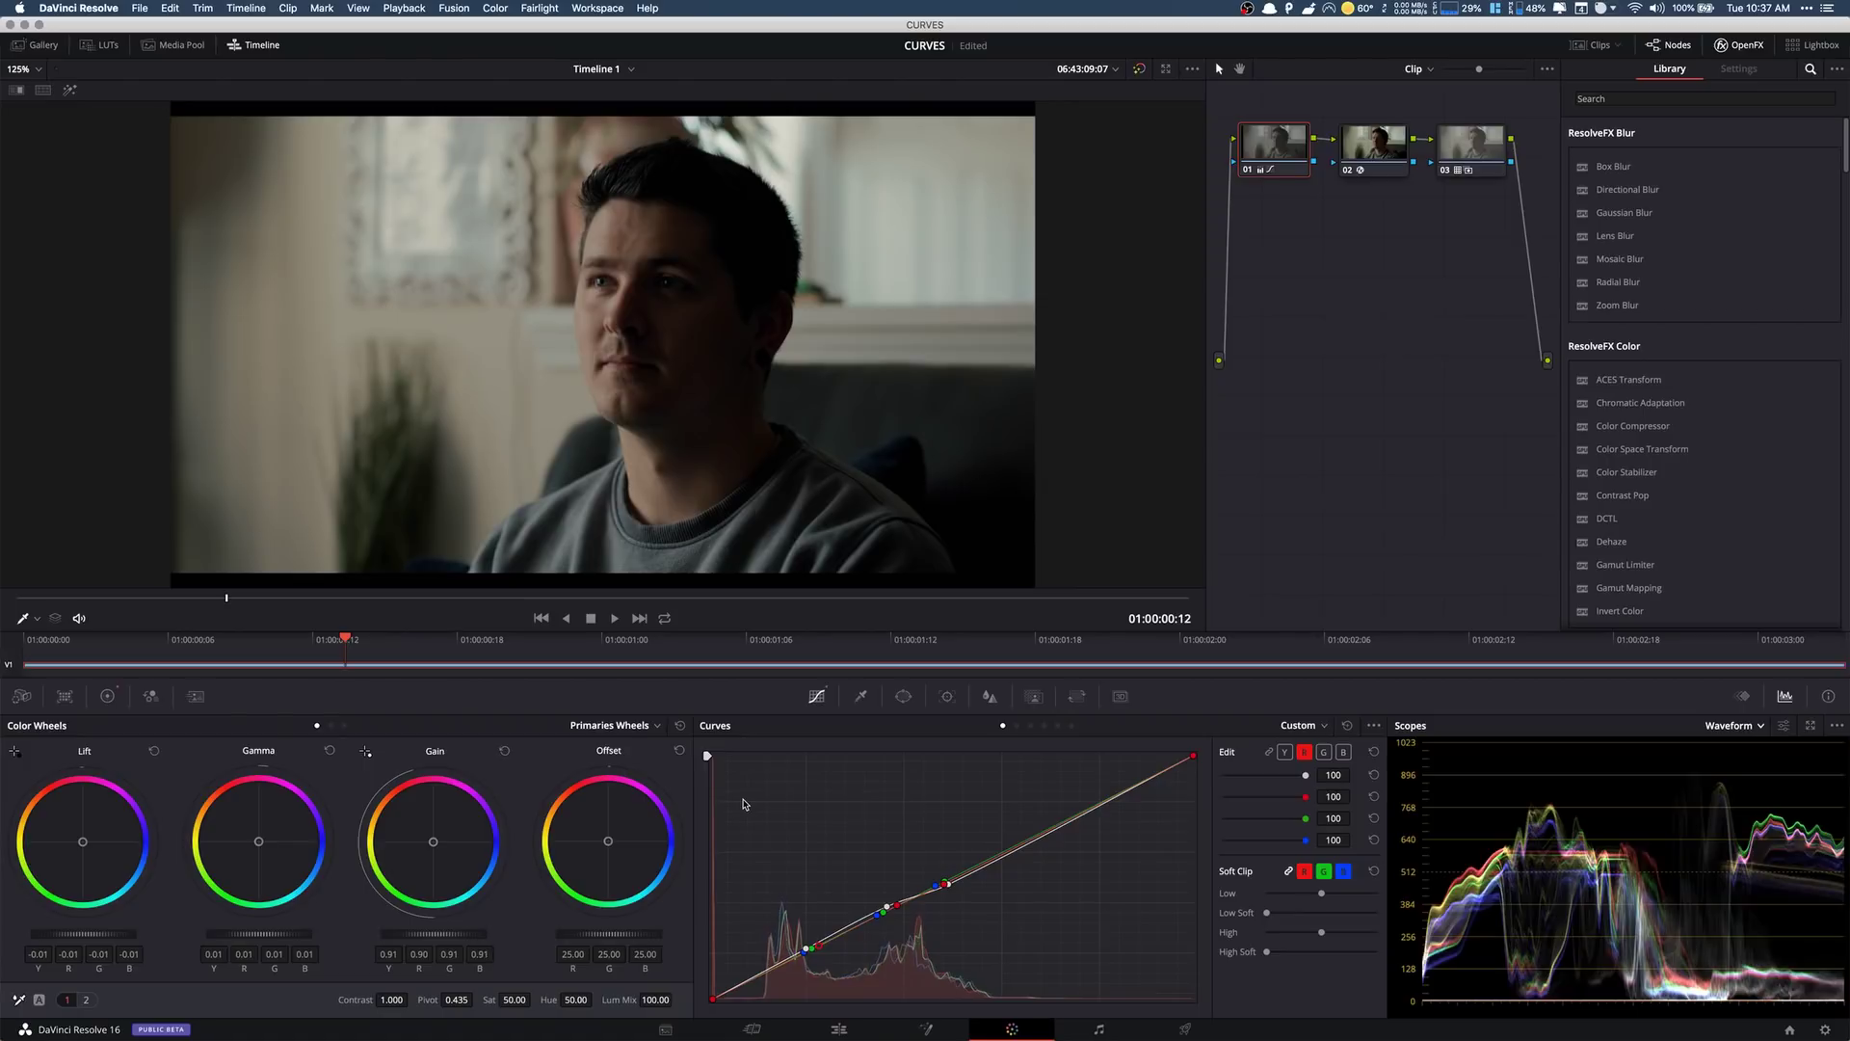
- Switch to the Lum Vs Sat curve and desaturate the darkest shadows up to about luminance 0.13
left_click(1018, 727)
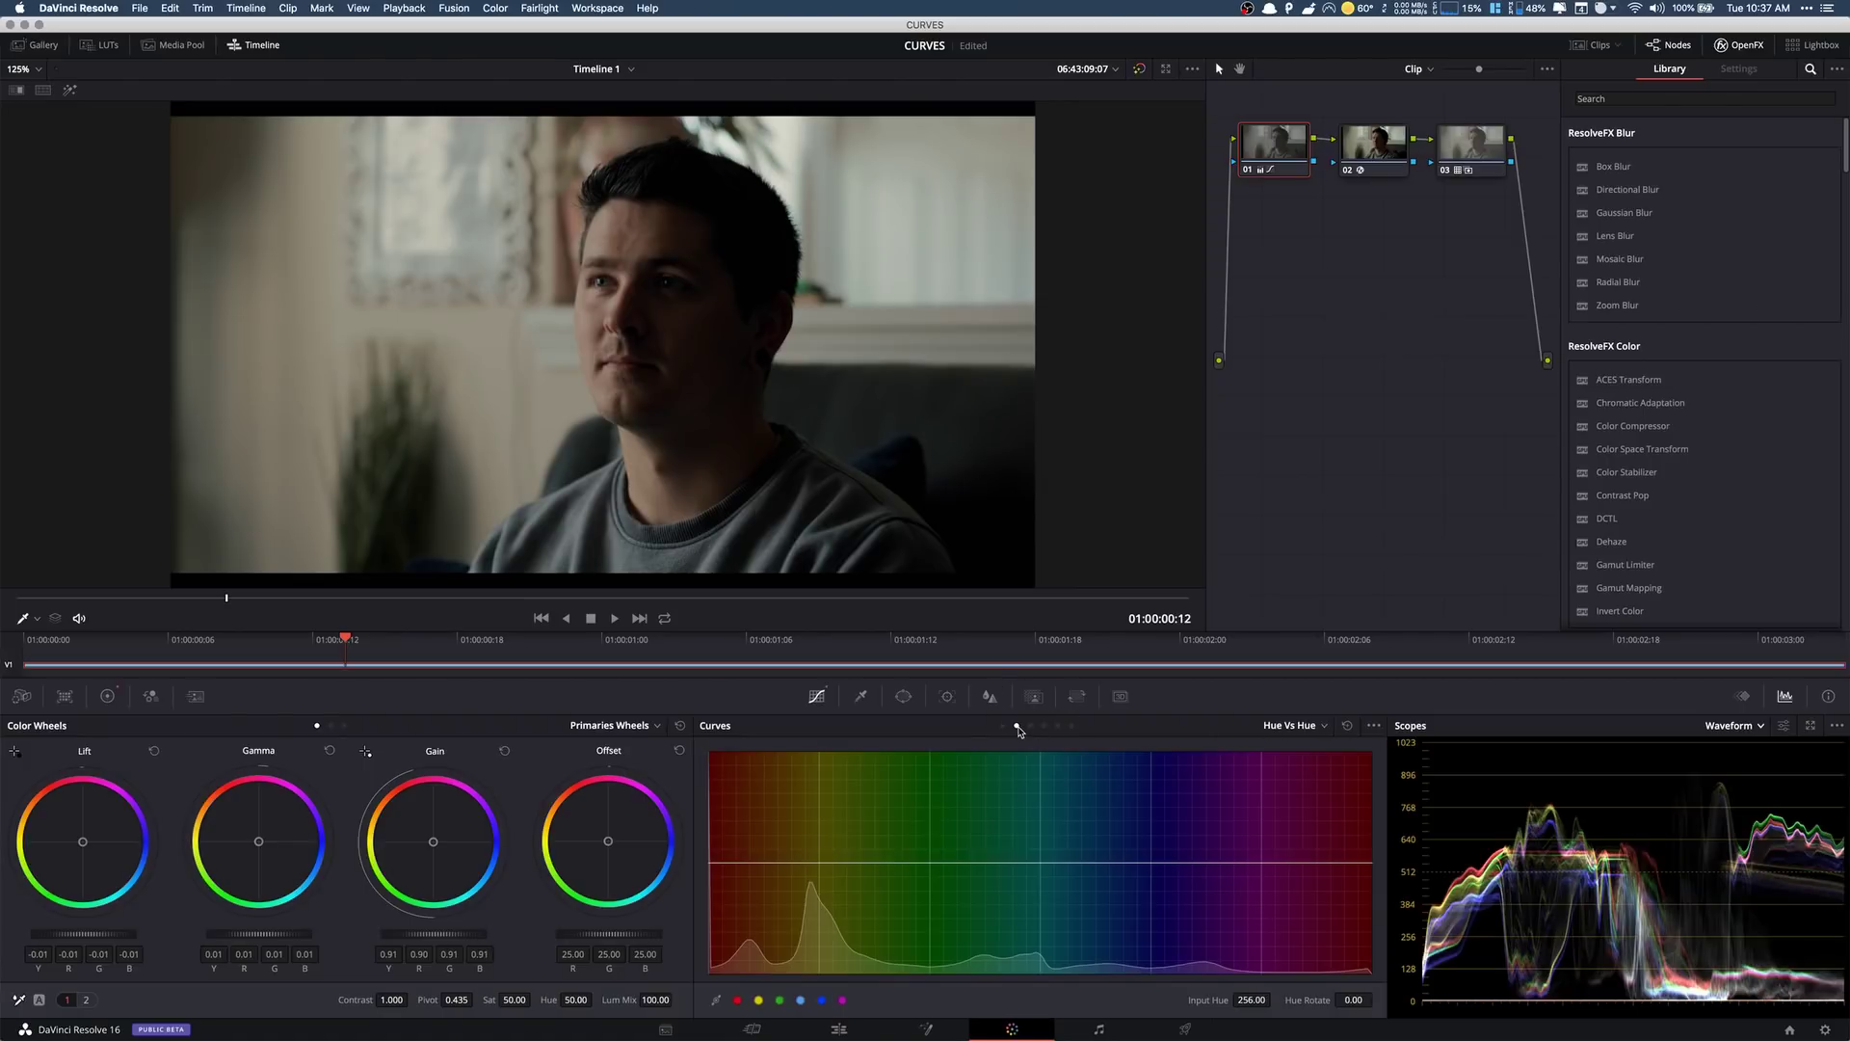
left_click(1030, 726)
left_click(1044, 726)
left_click(1058, 725)
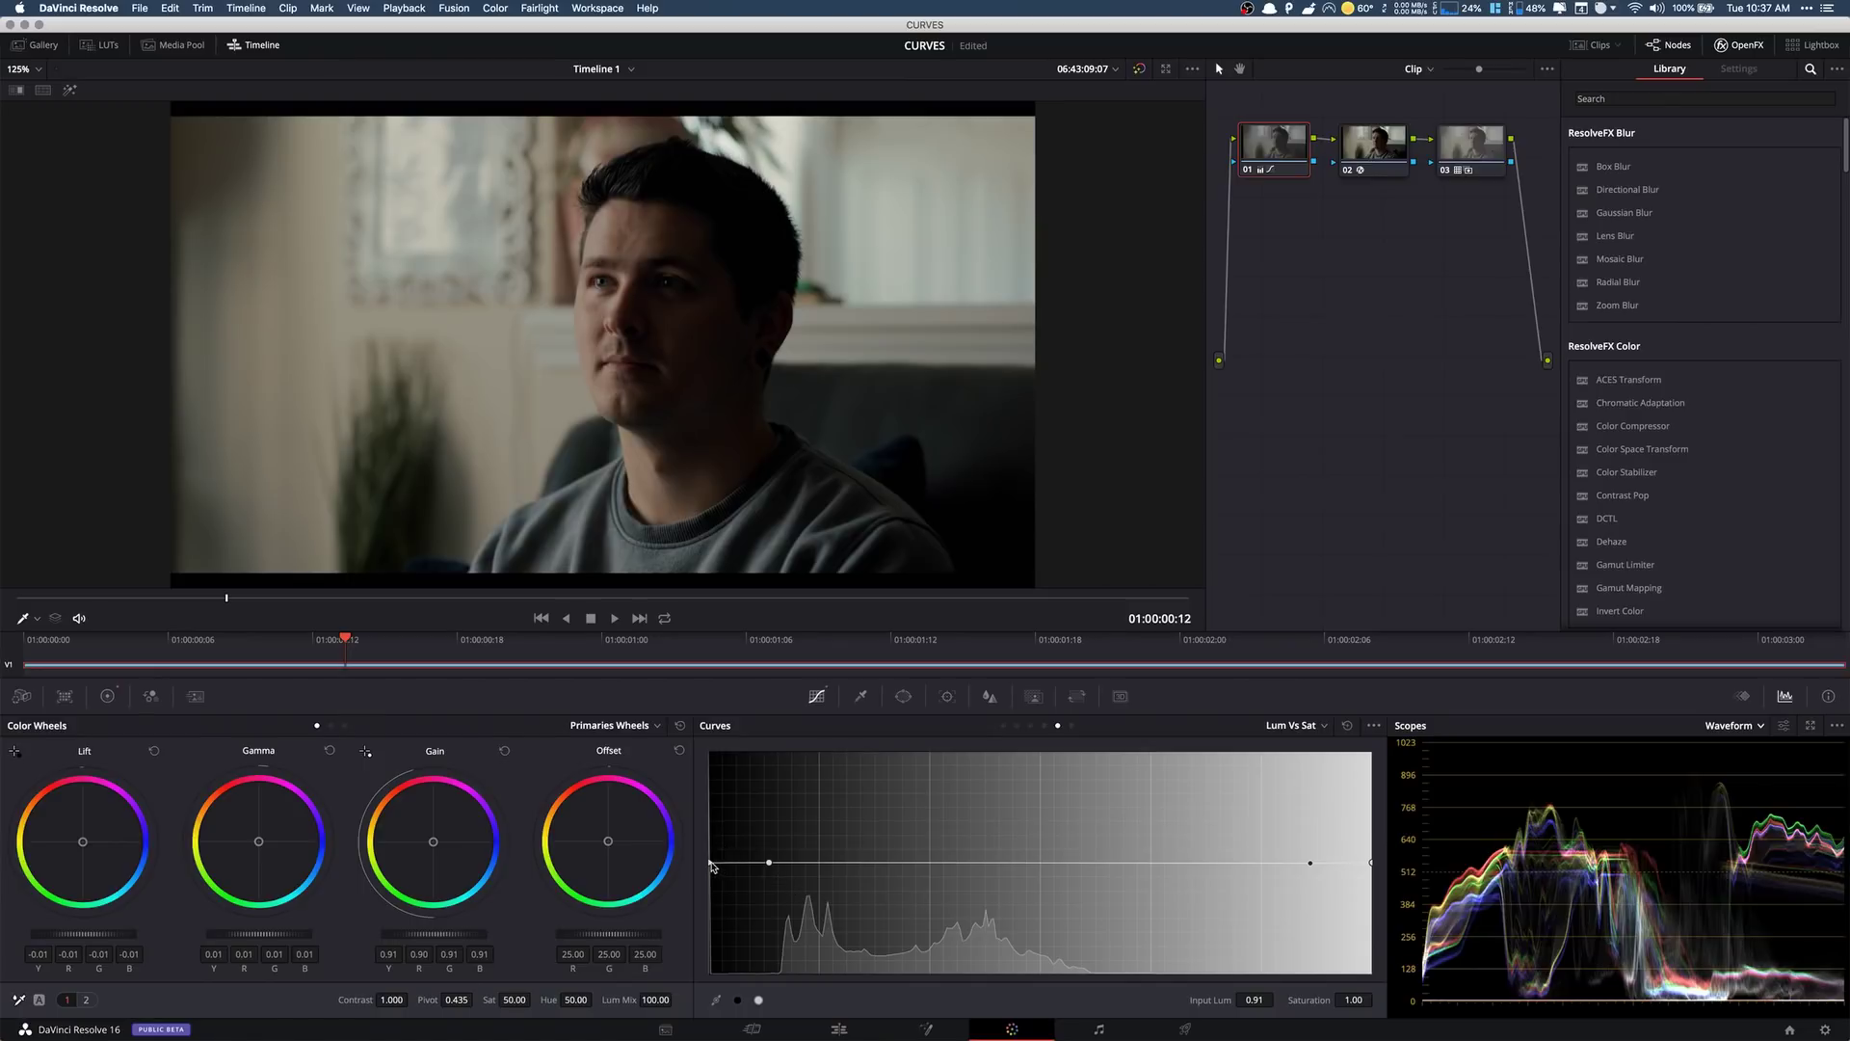
left_click_drag(710, 864, 701, 992)
left_click_drag(769, 862, 795, 865)
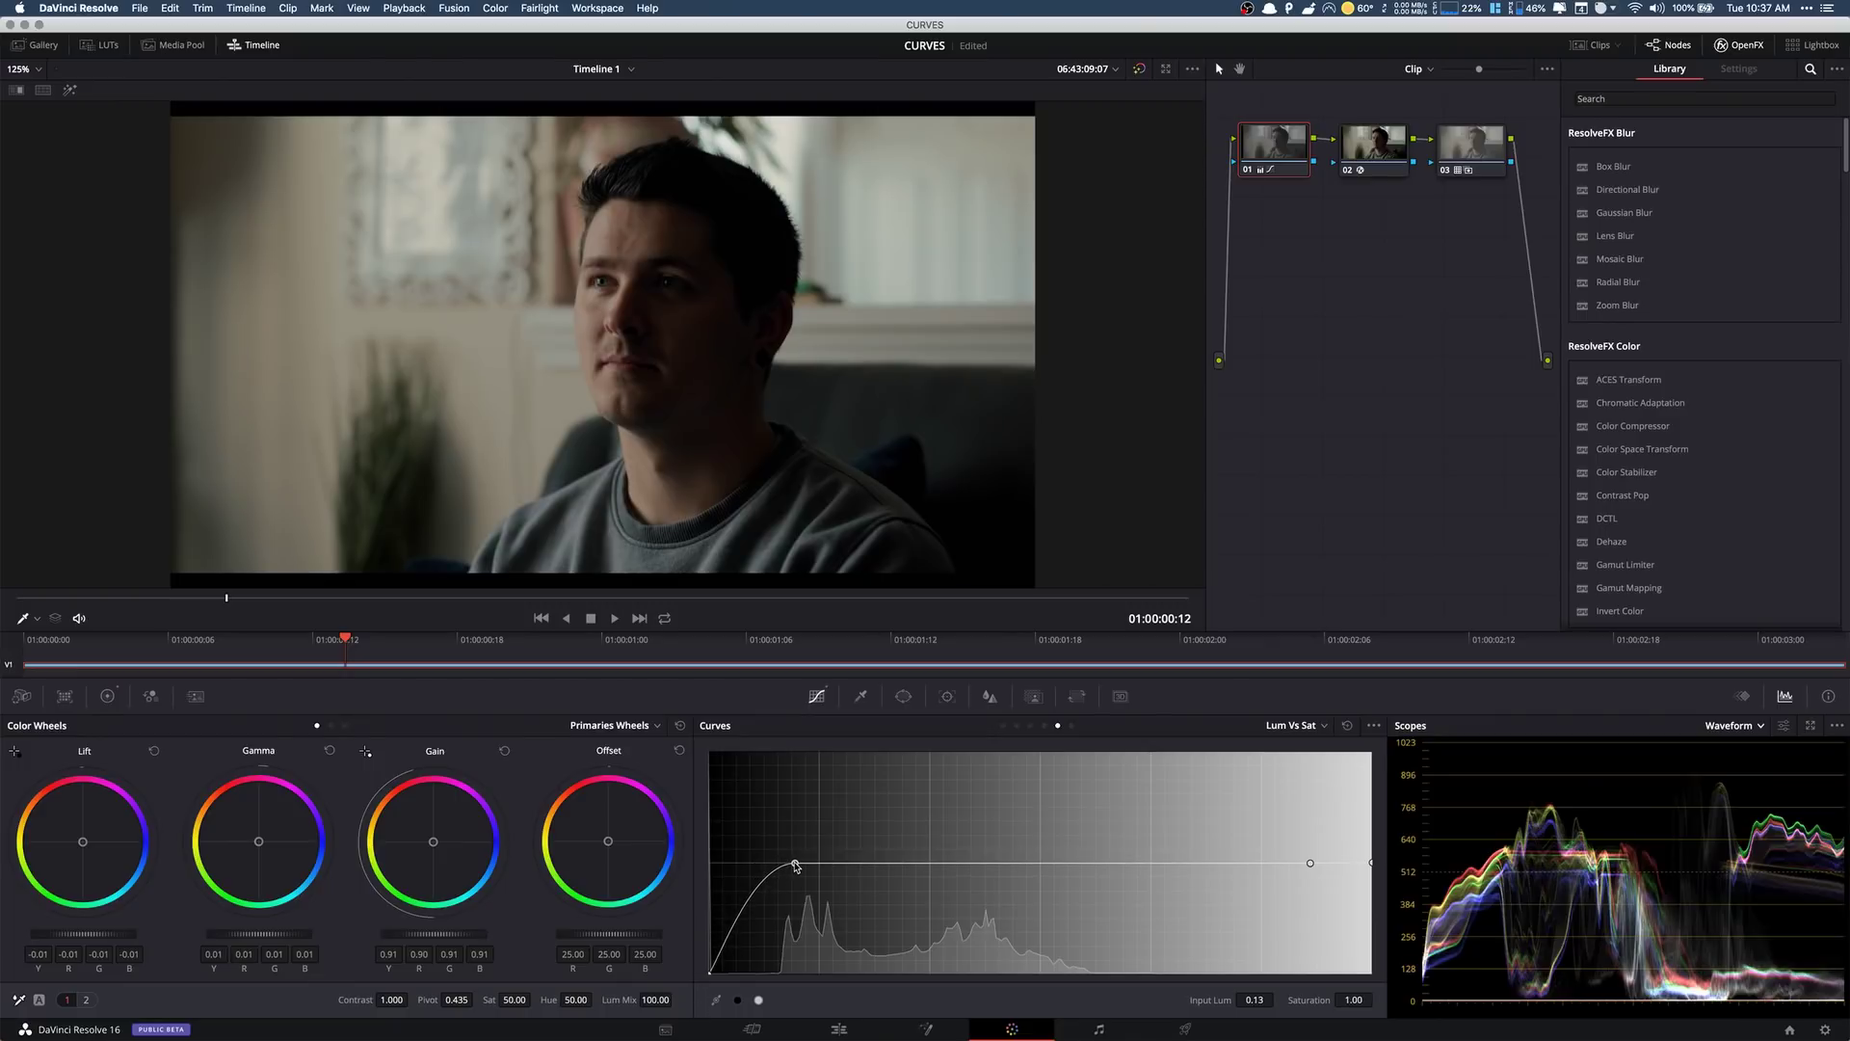
- Shape a gentle highlight saturation roll-off with curve points between luminance 0.43 and 0.83
left_click(1311, 865)
left_click_drag(1310, 865, 1370, 985)
left_click_drag(1286, 864, 1079, 863)
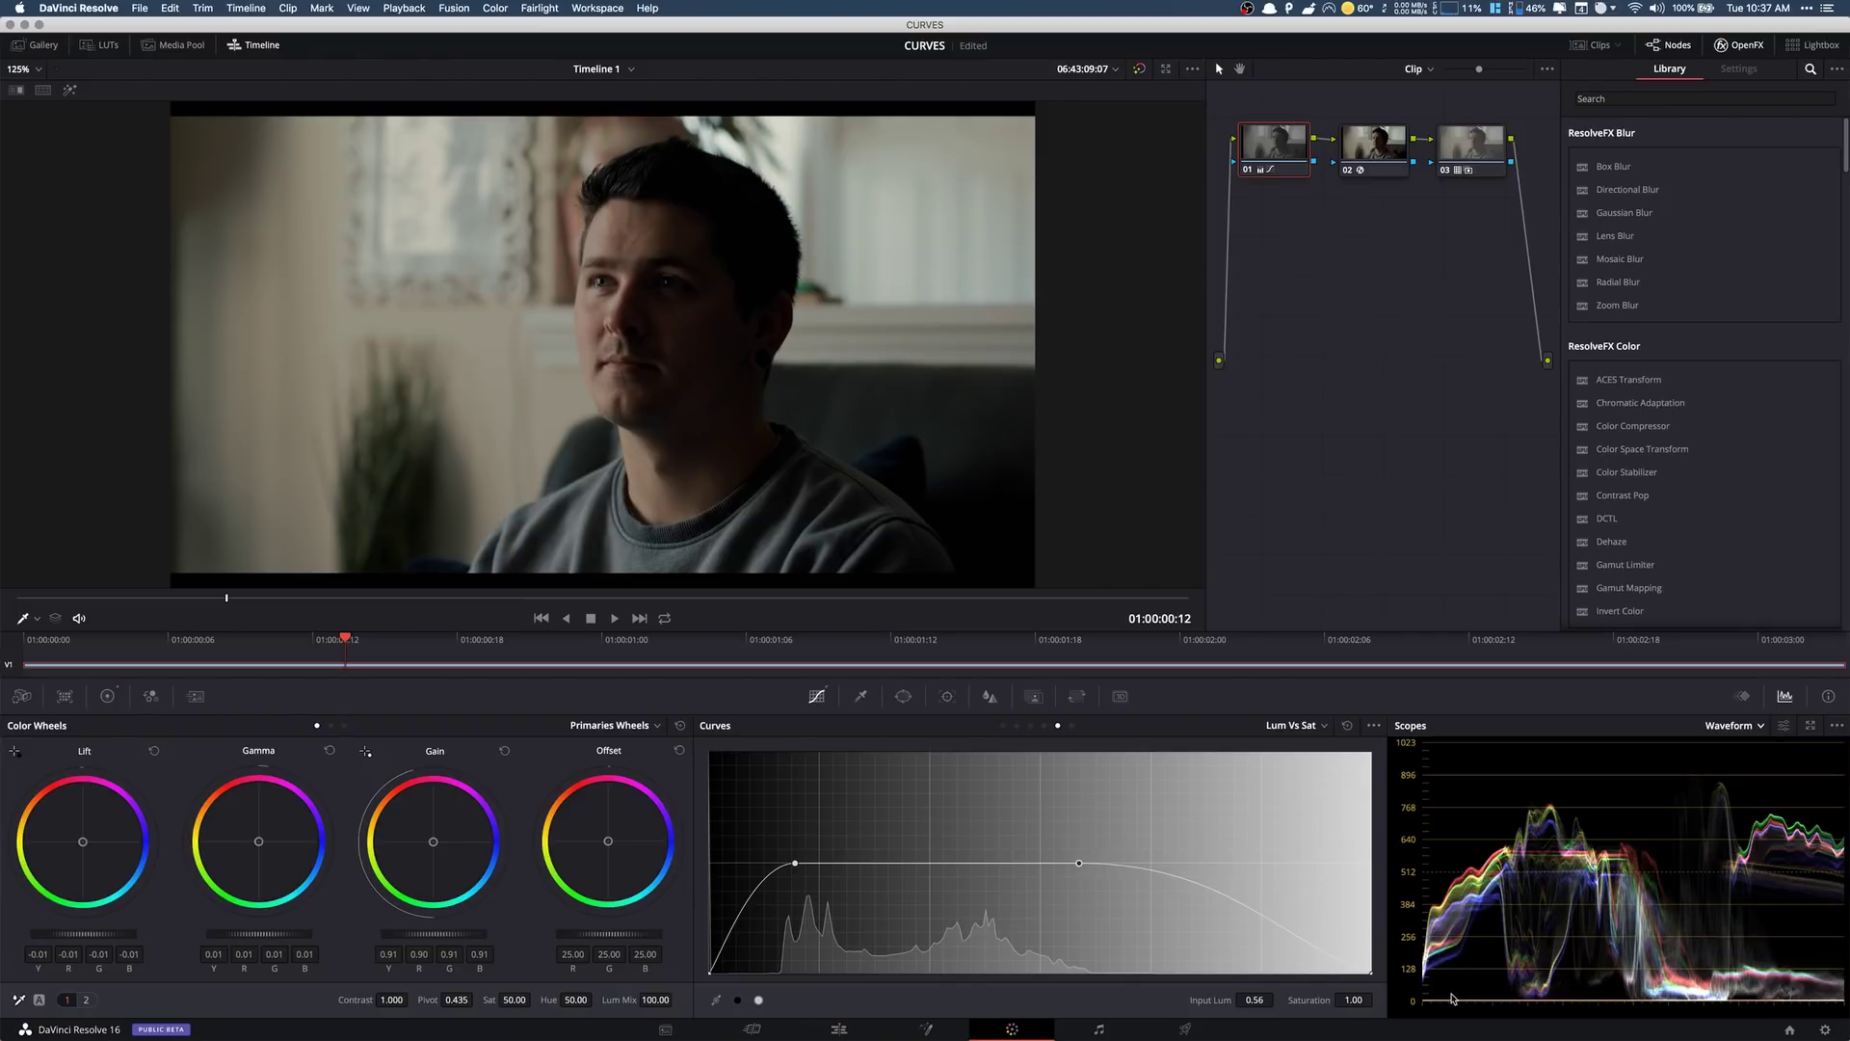
left_click(1370, 971)
left_click_drag(1371, 967, 1189, 971)
left_click(1233, 902)
left_click_drag(1233, 902, 1151, 963)
left_click_drag(1080, 872, 998, 869)
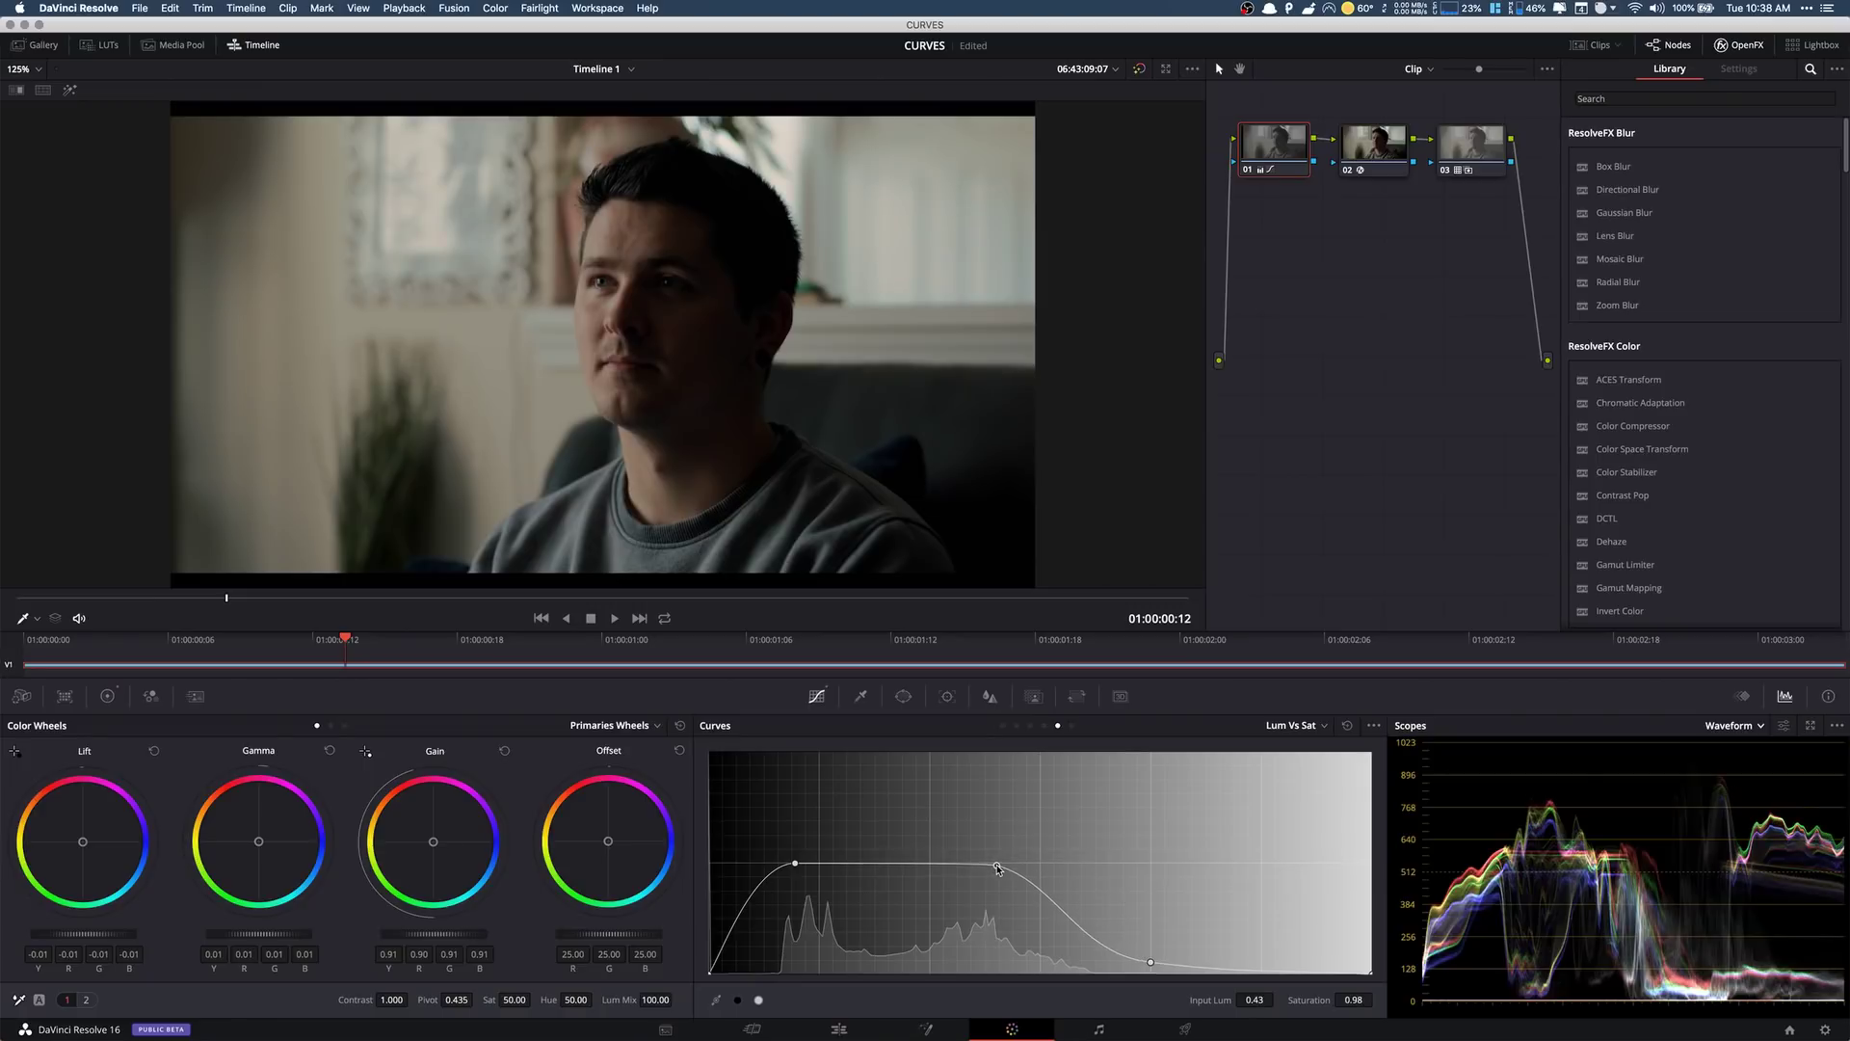
left_click_drag(1147, 965, 1060, 968)
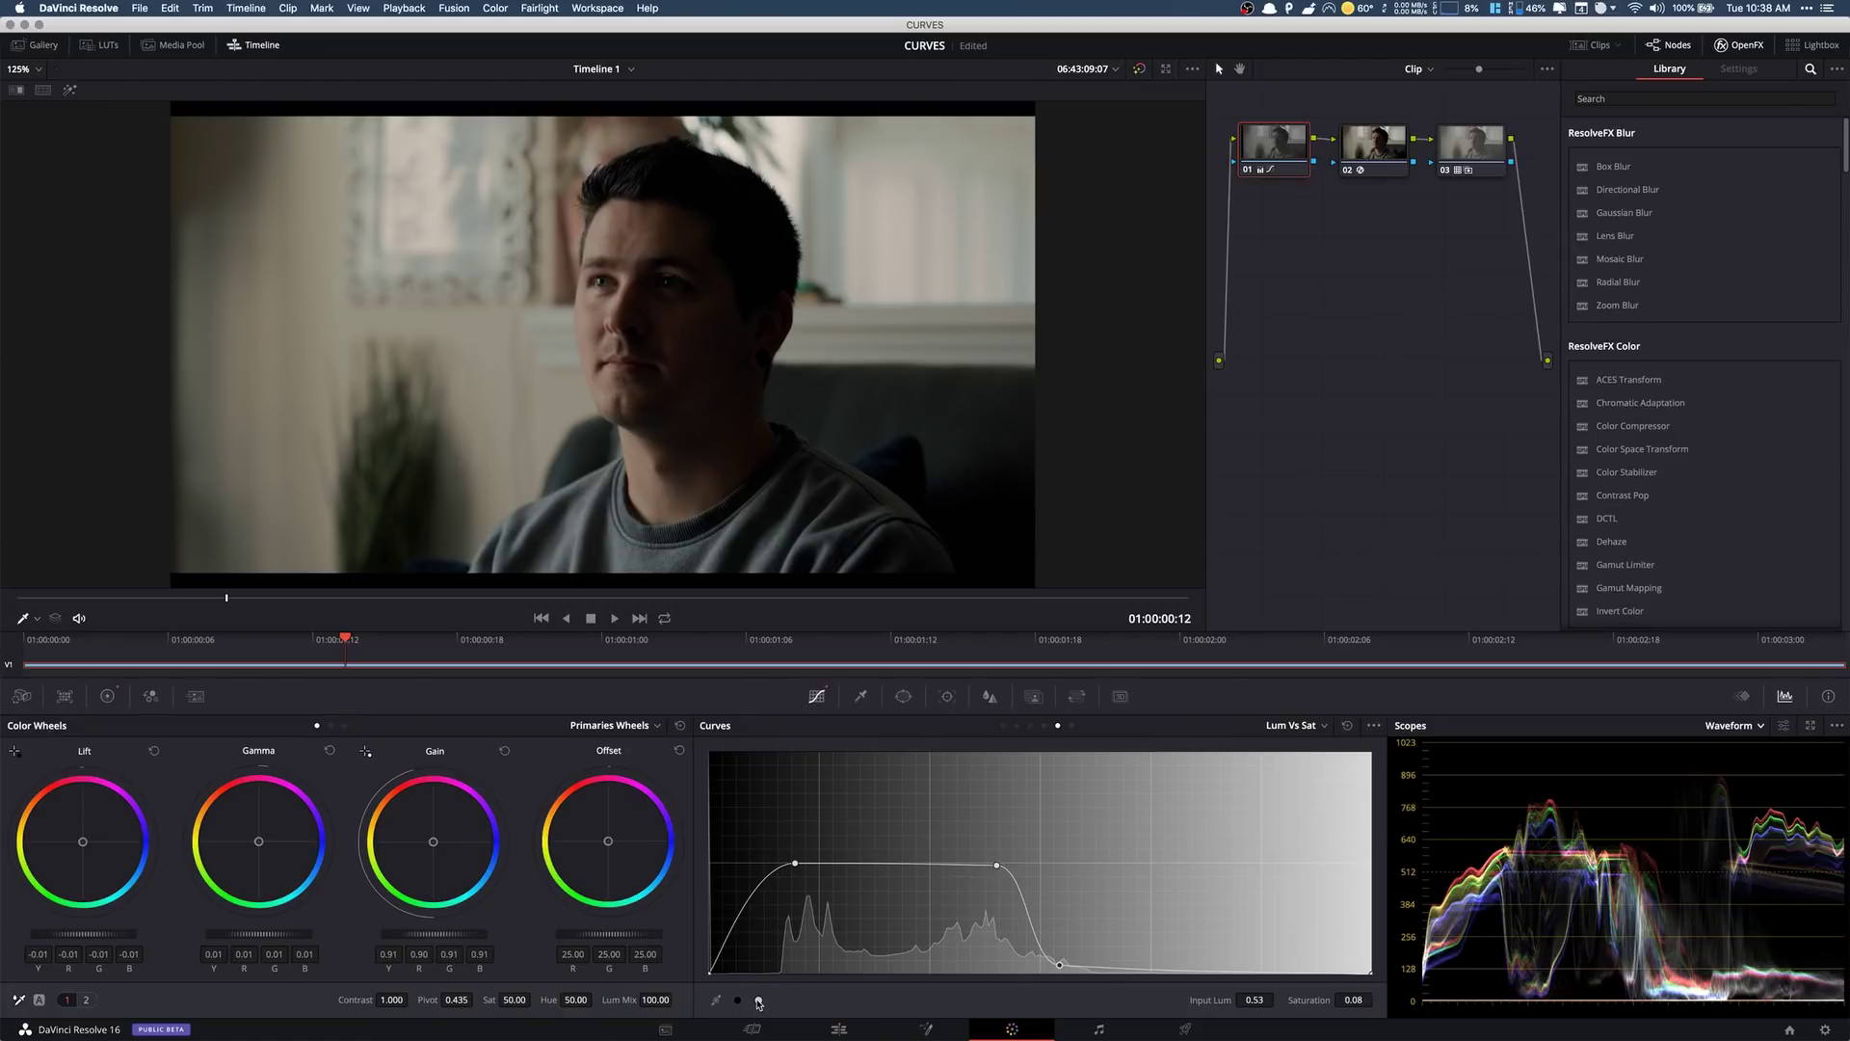
left_click_drag(1060, 963, 1250, 861)
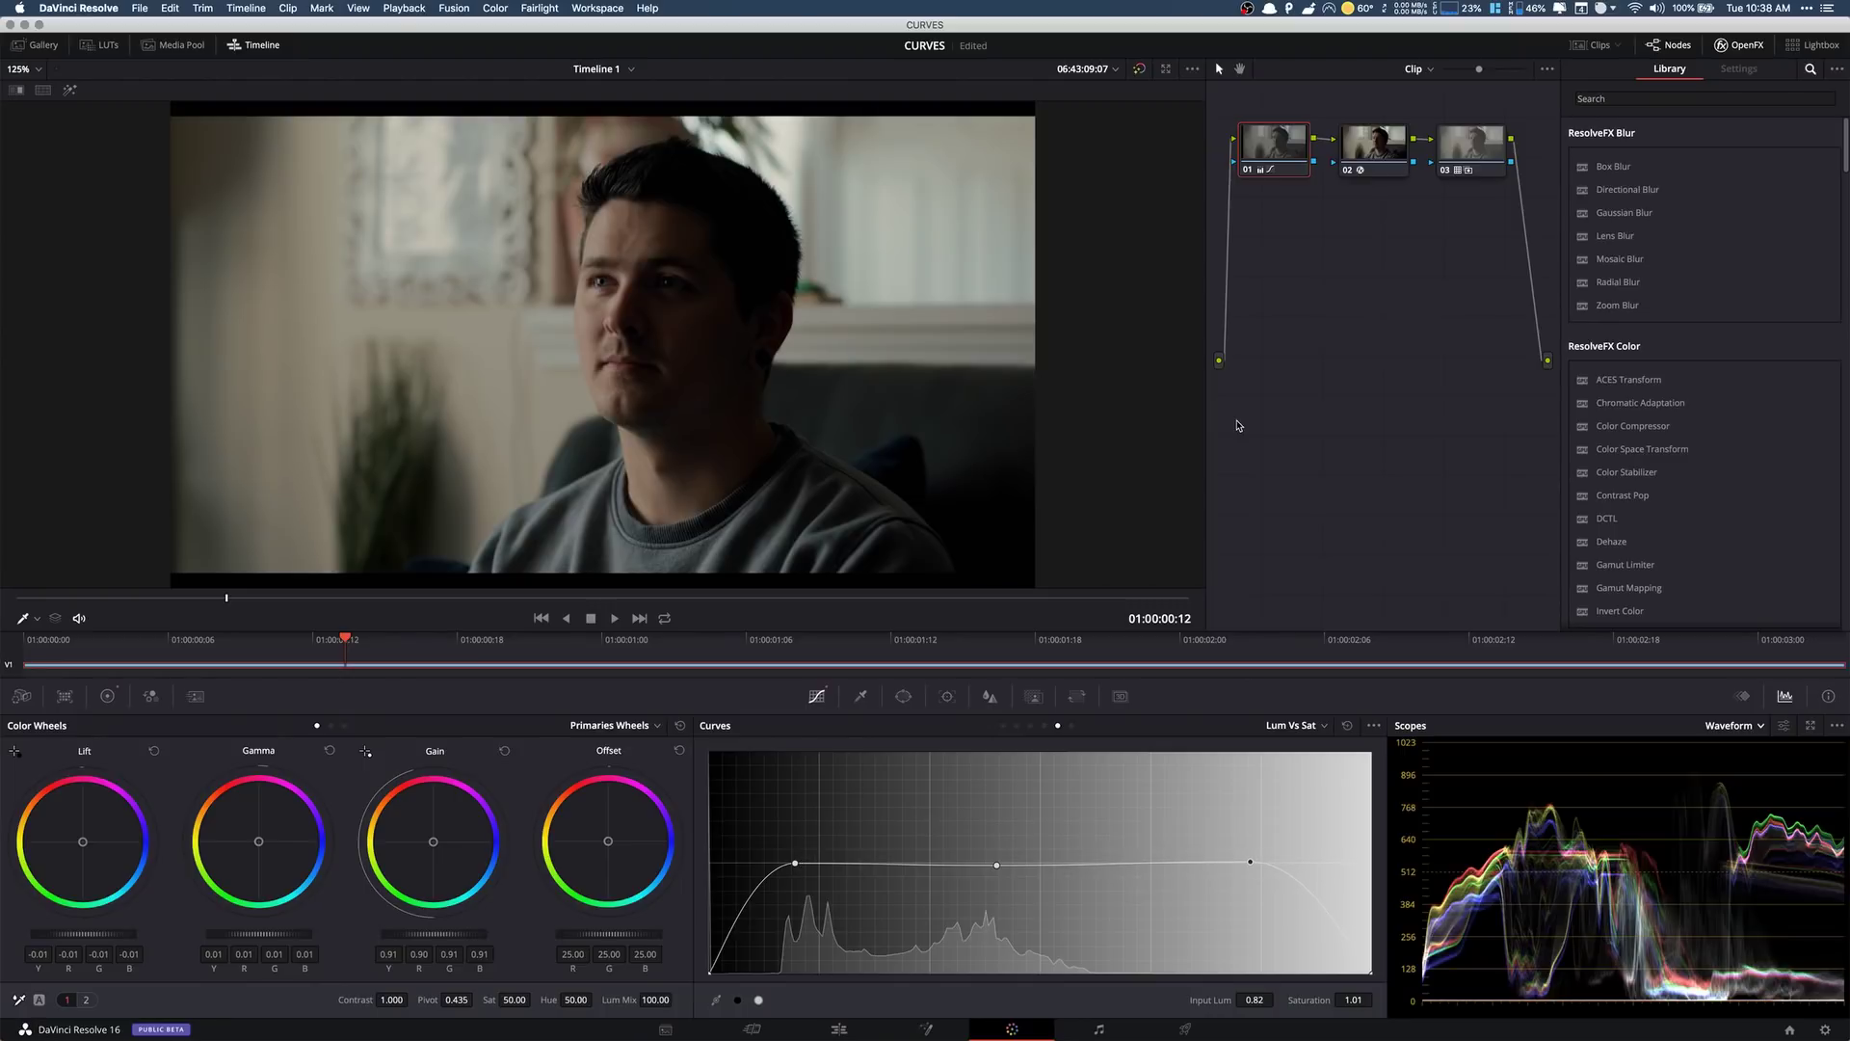
- Raise node 03's key output gain to 0.725
left_click(1471, 162)
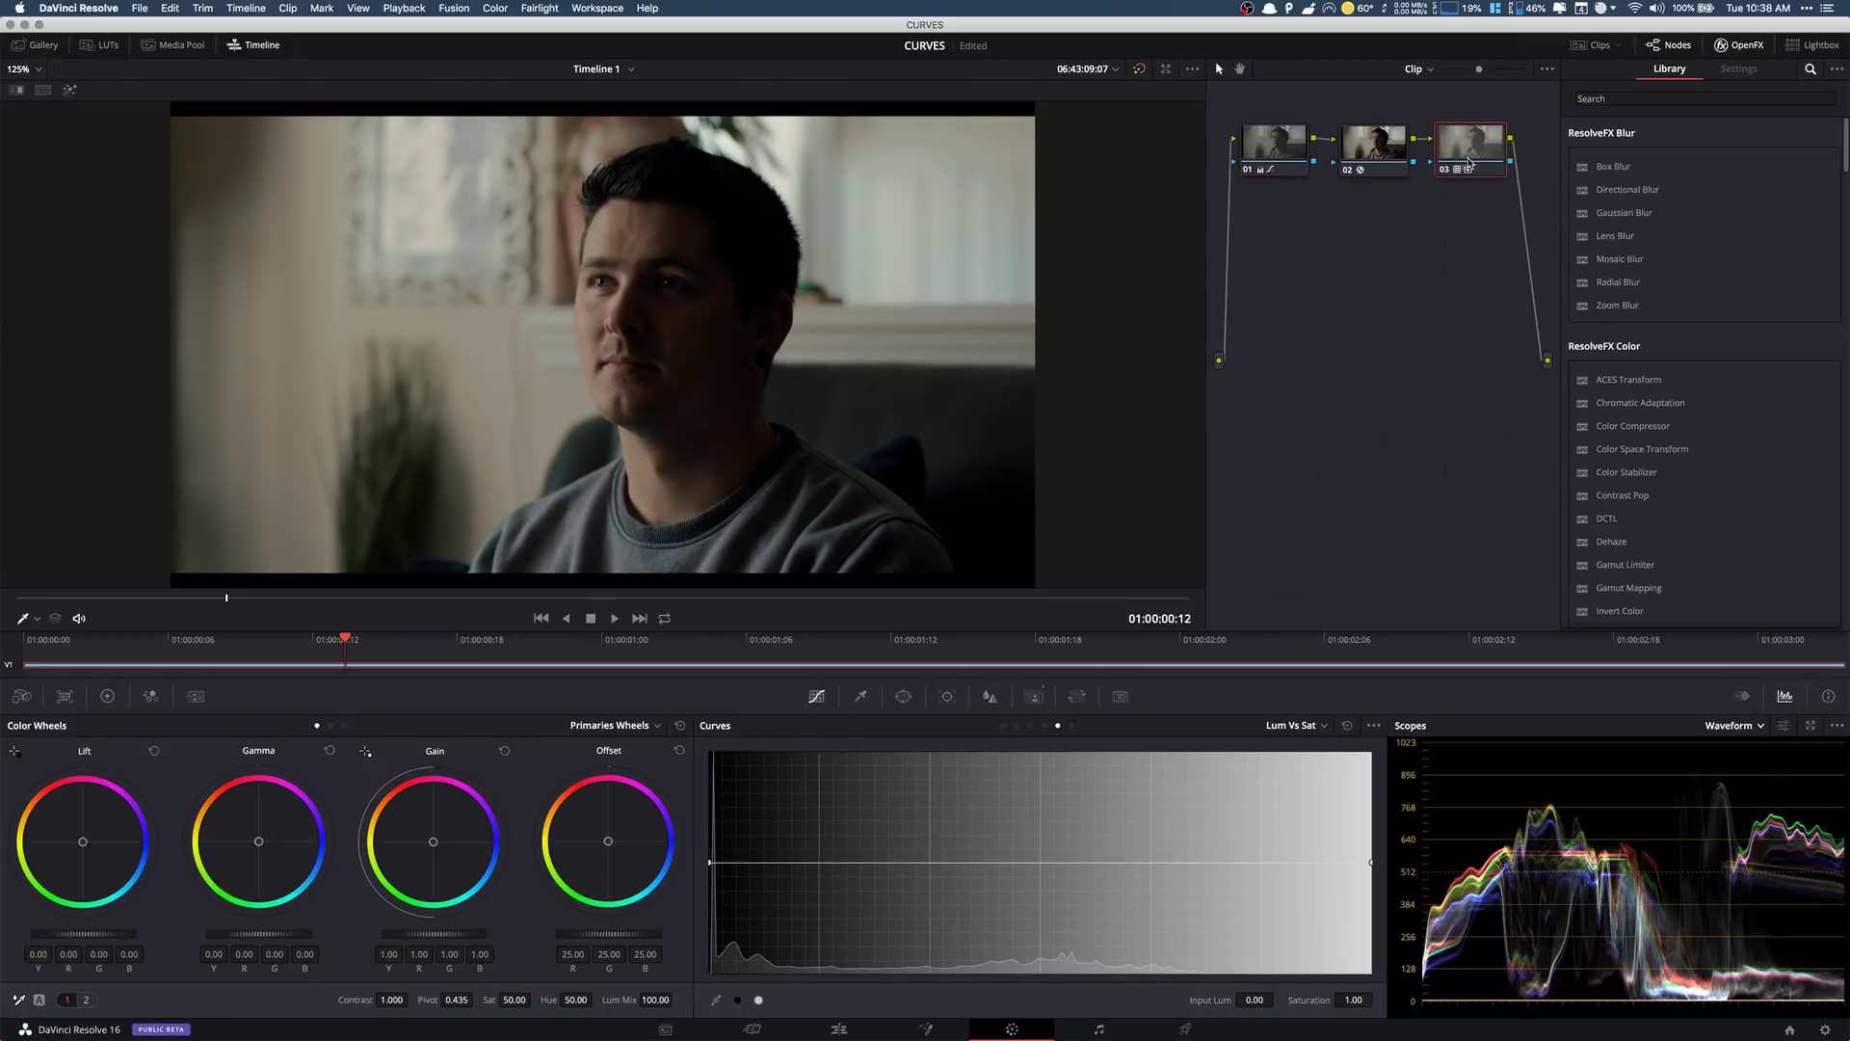
left_click(1021, 695)
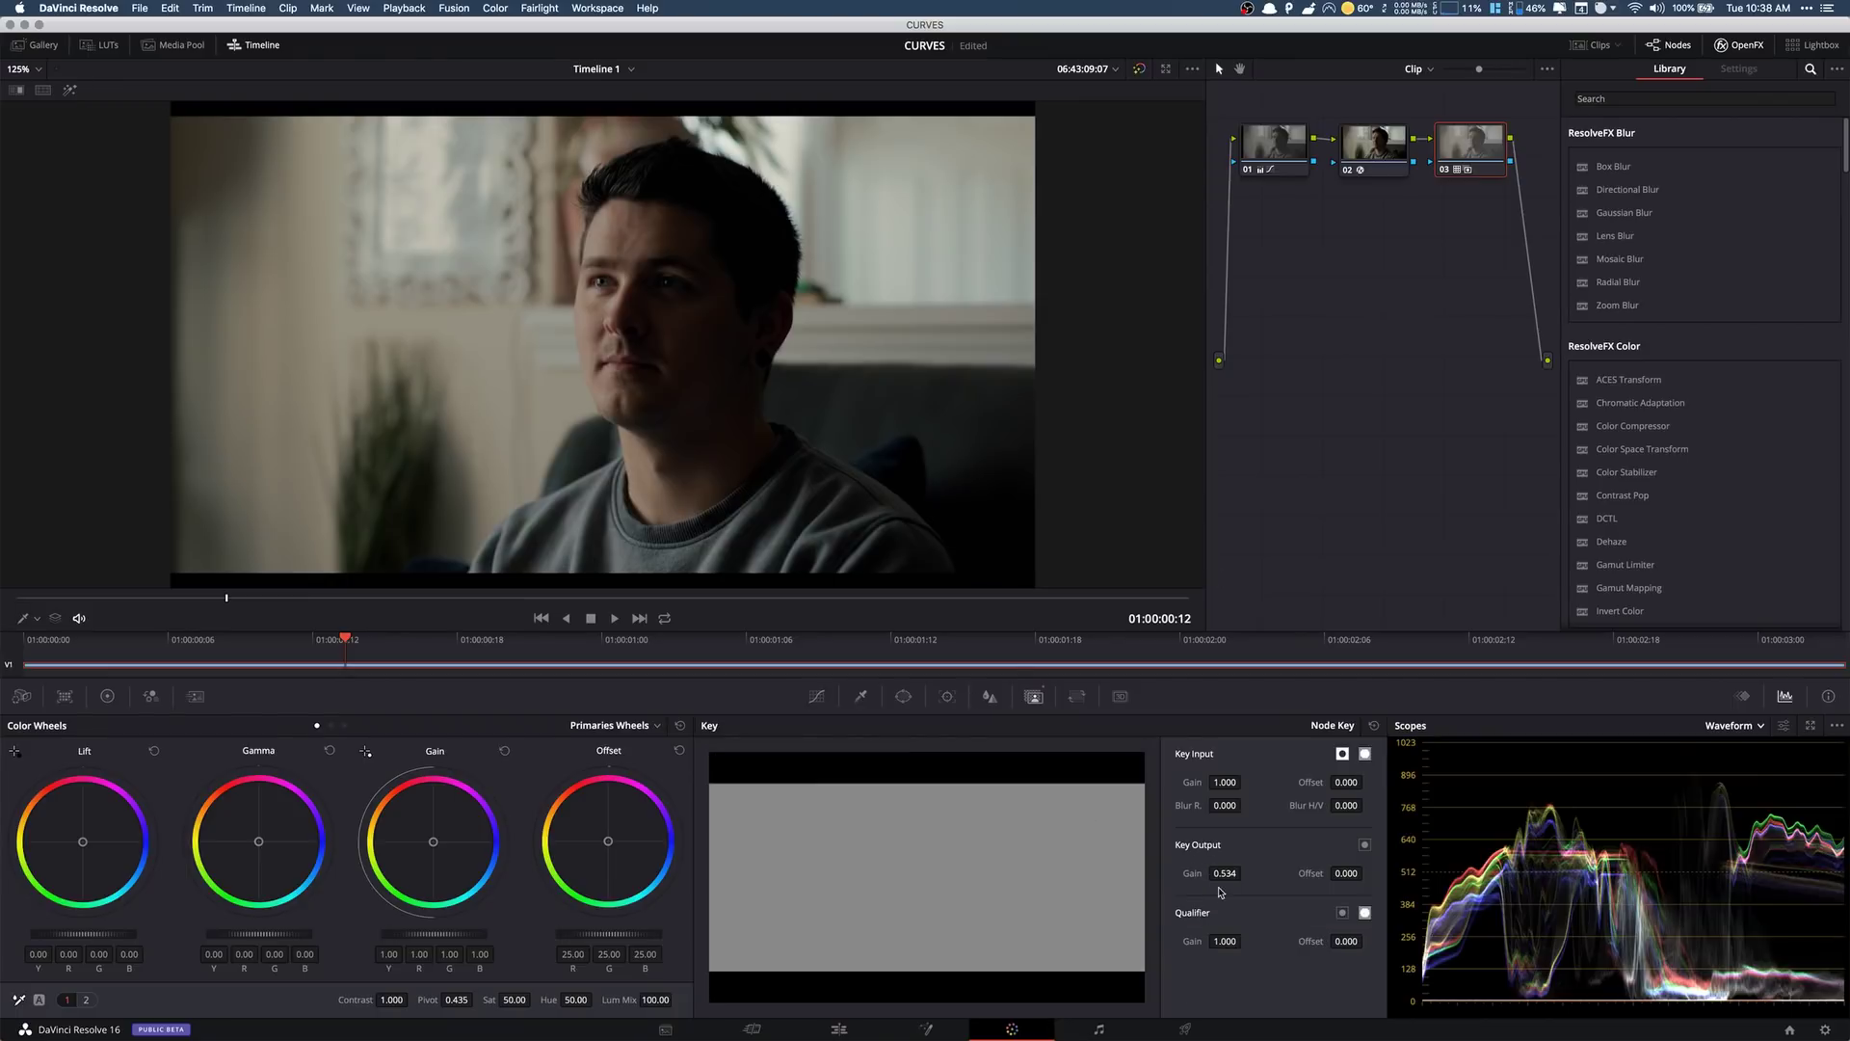
left_click_drag(1225, 873, 1245, 872)
- Lower node 01's custom curve shadow and upper points slightly to deepen shadows
left_click(1296, 152)
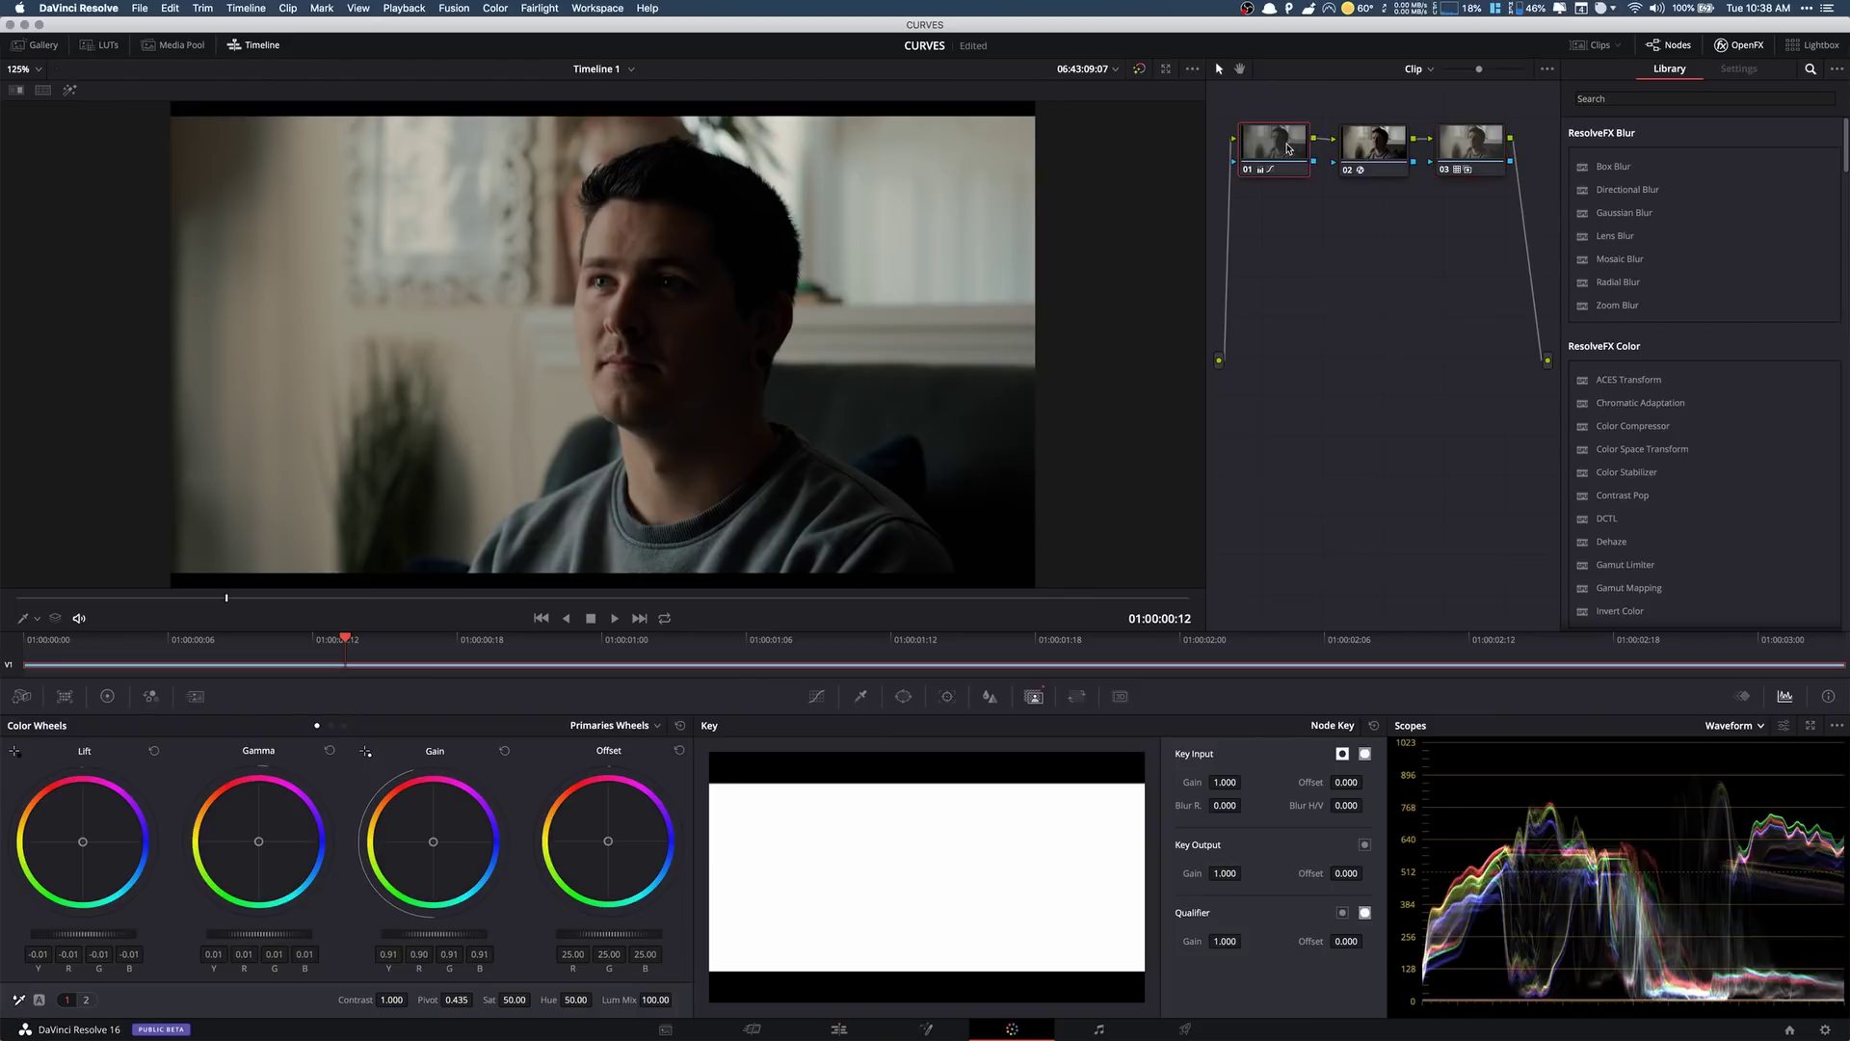
left_click(816, 697)
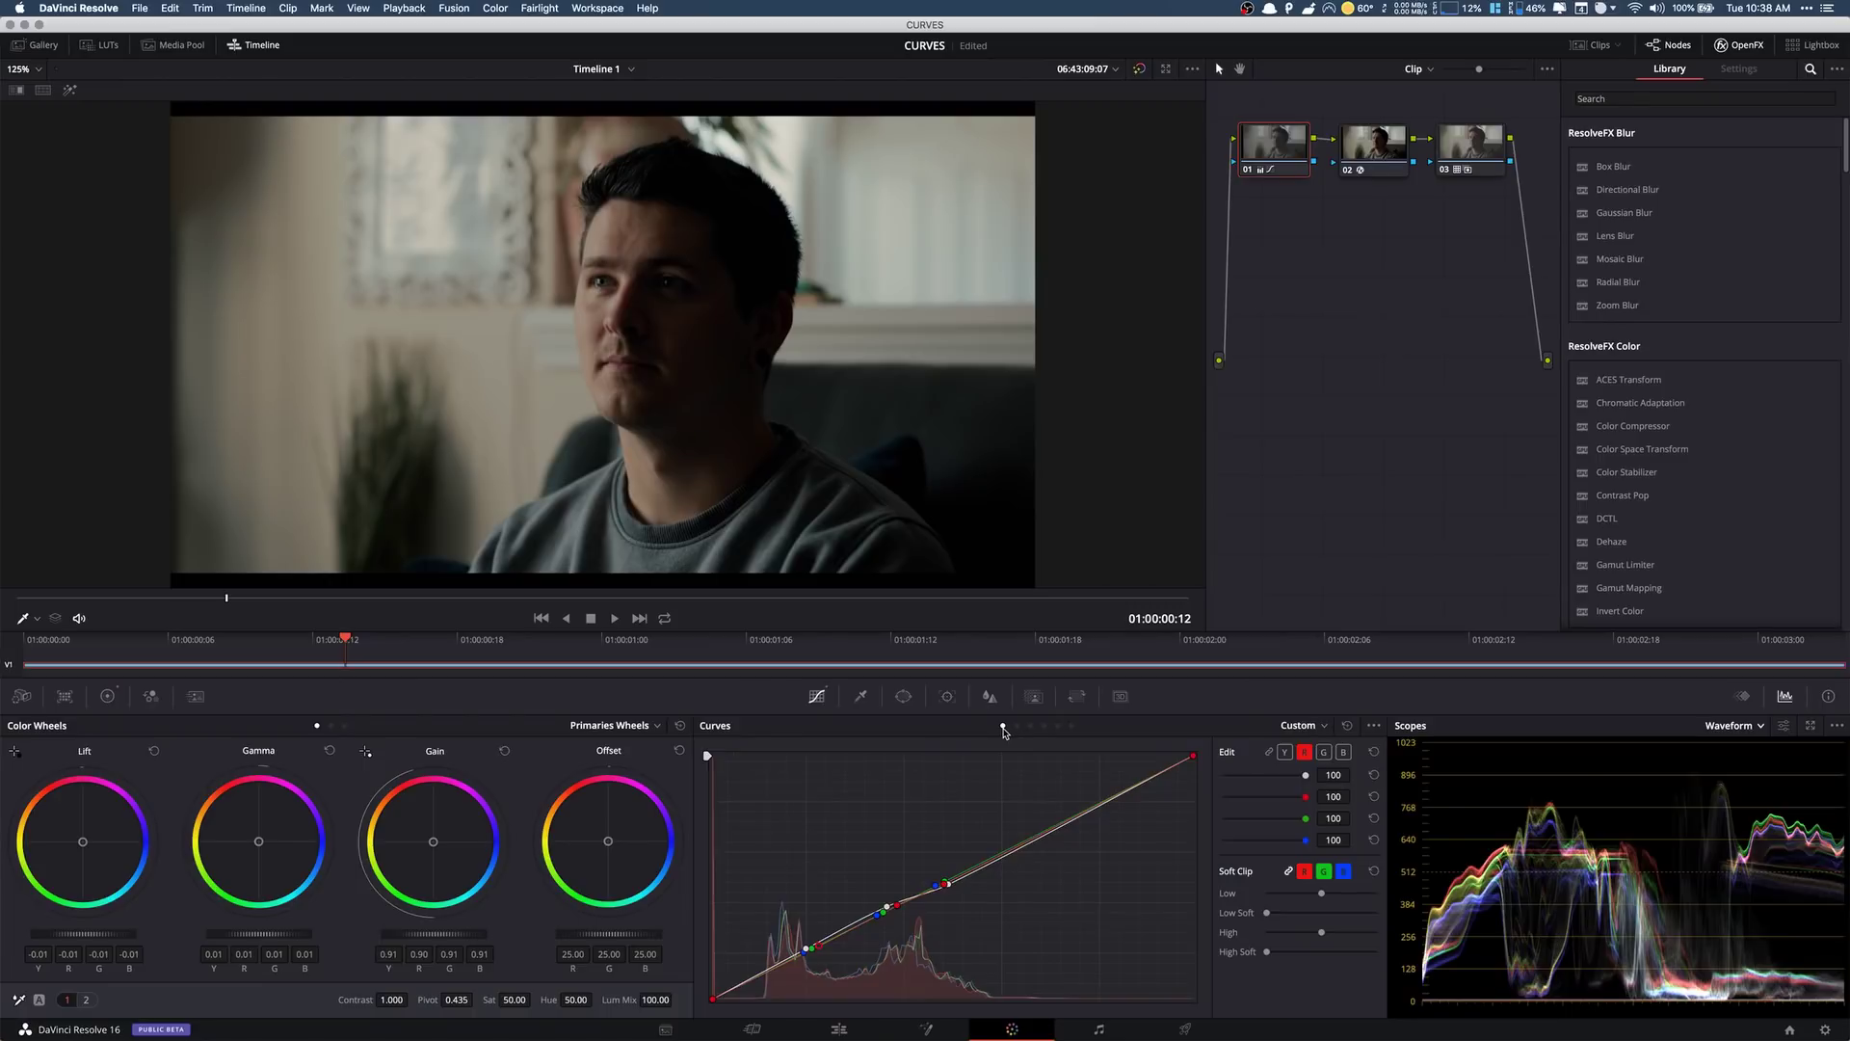
left_click(1003, 725)
left_click_drag(805, 949, 806, 956)
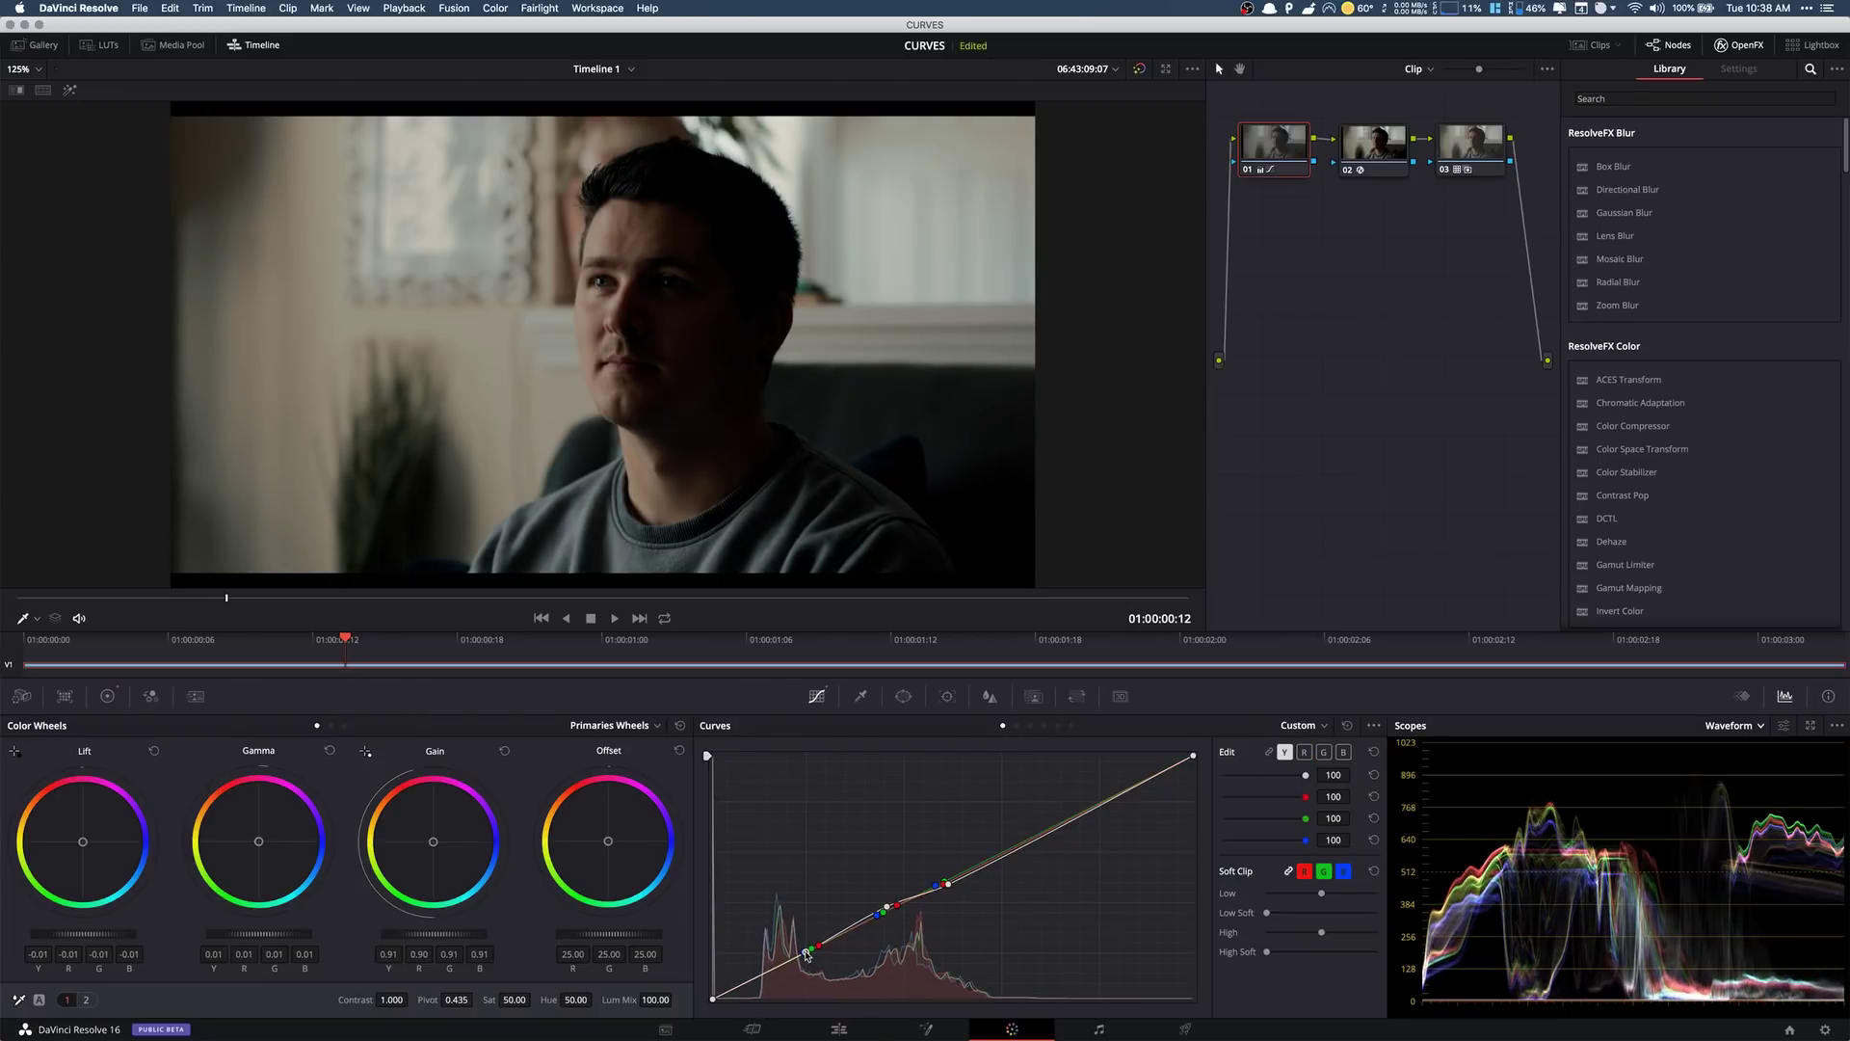
left_click_drag(950, 883, 969, 878)
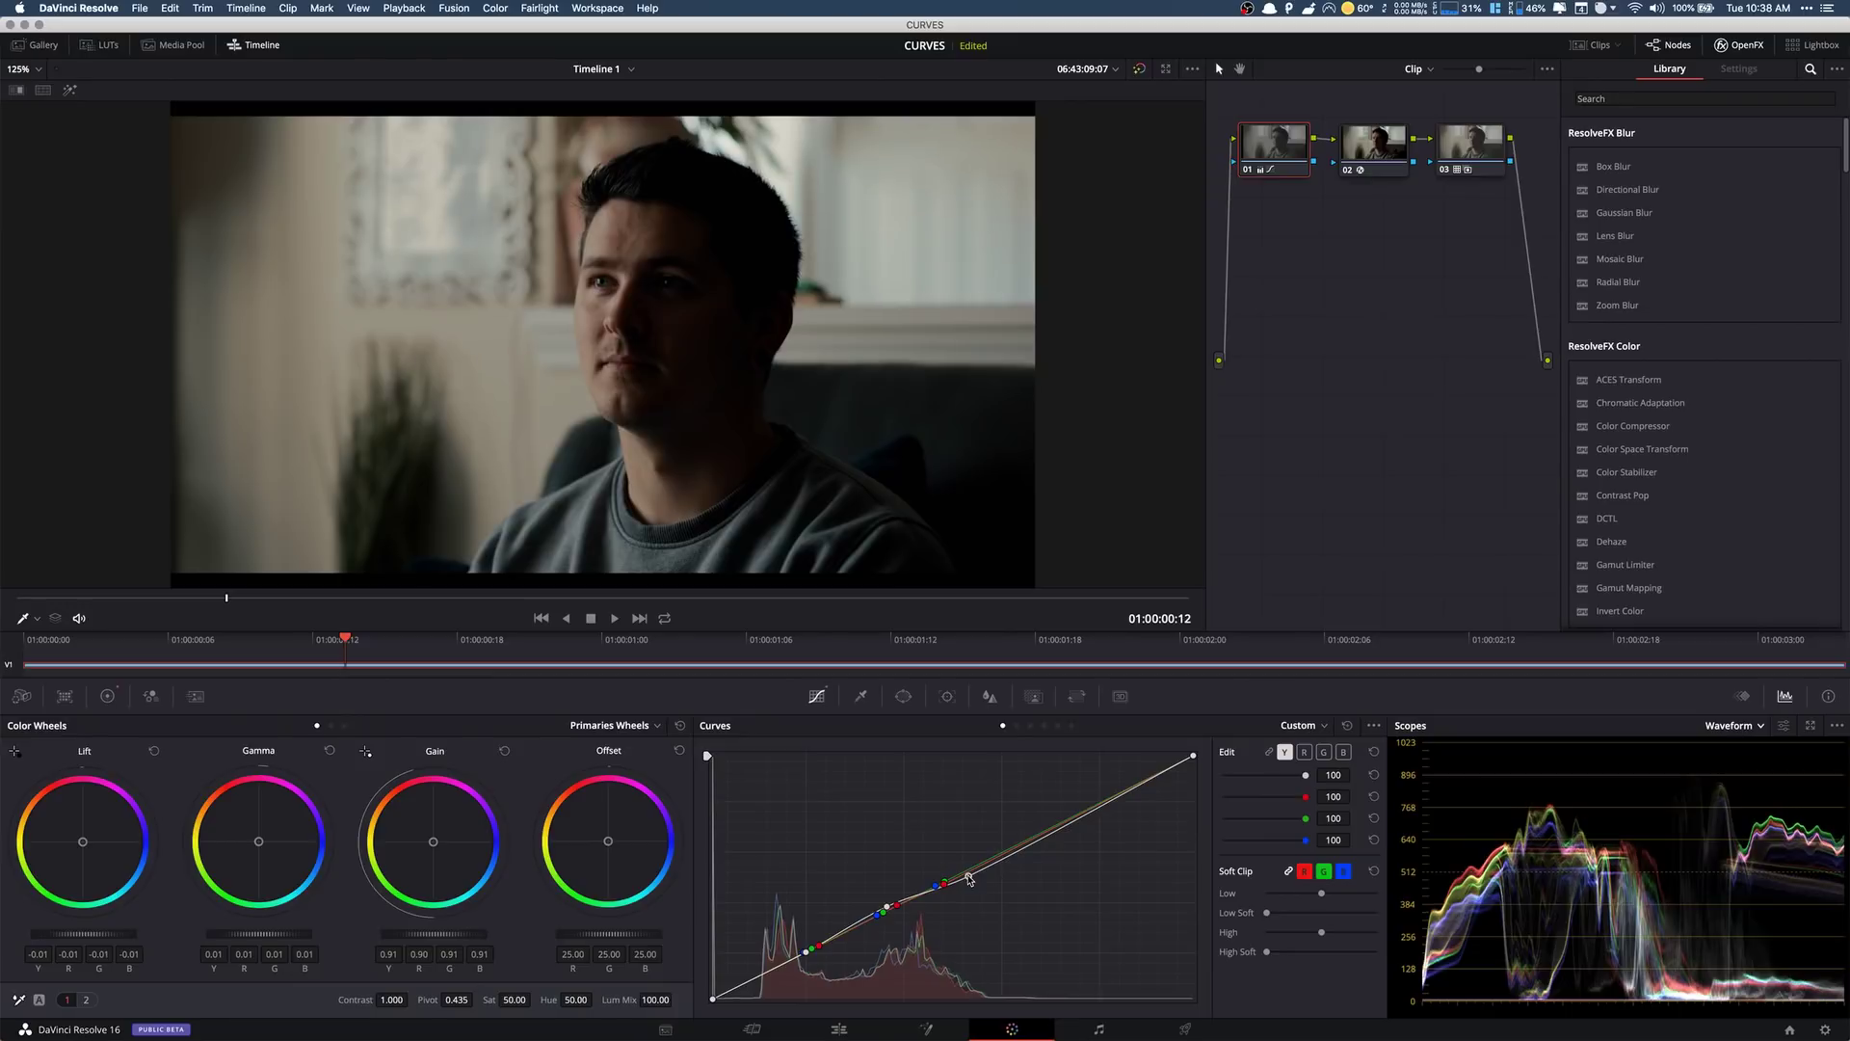